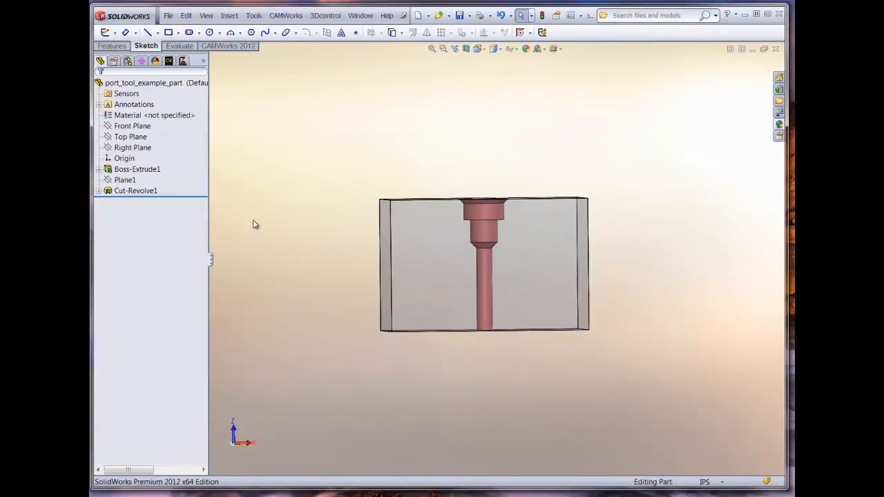
# Create a section view of the block along Plane1 to cut through the port hole.
pyautogui.click(466, 49)
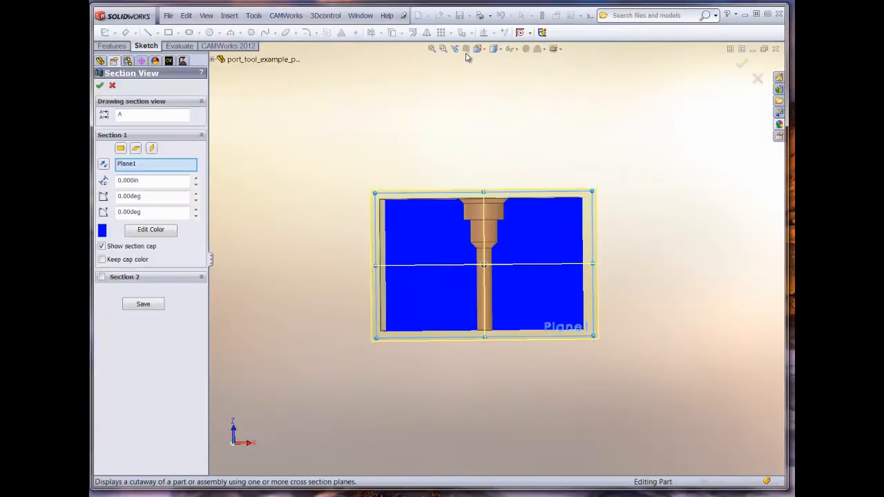
pyautogui.click(100, 85)
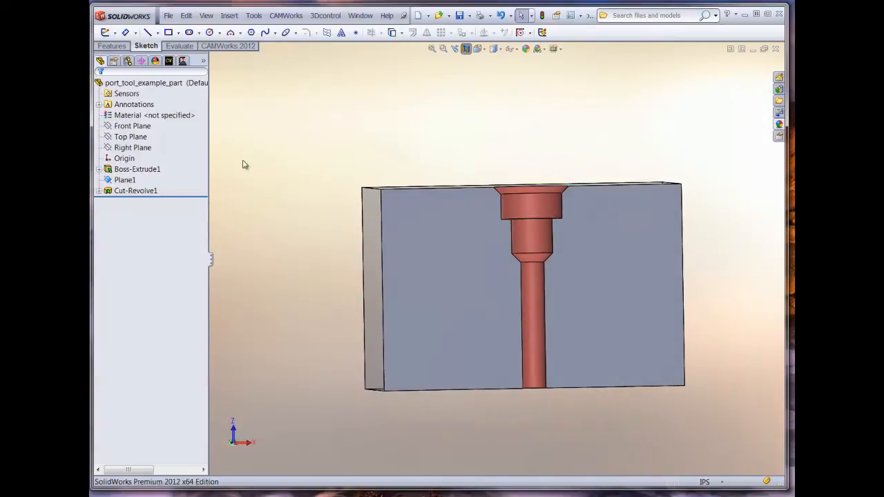
# Copy Sketch3 from under Cut-Revolve1 and create a new part document.
pyautogui.click(99, 192)
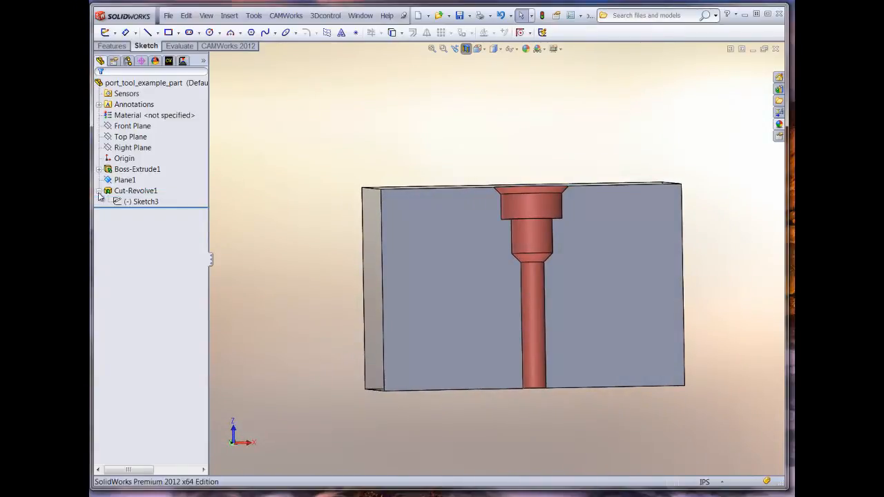
pyautogui.click(115, 202)
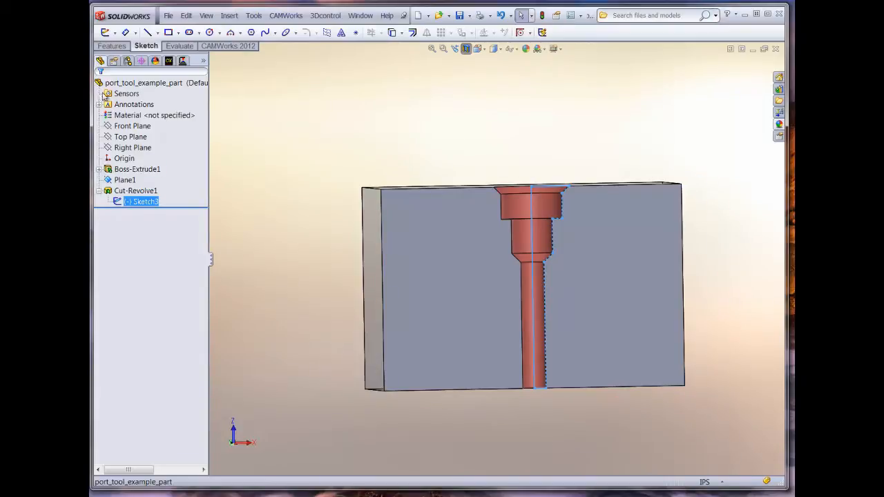
pyautogui.click(419, 16)
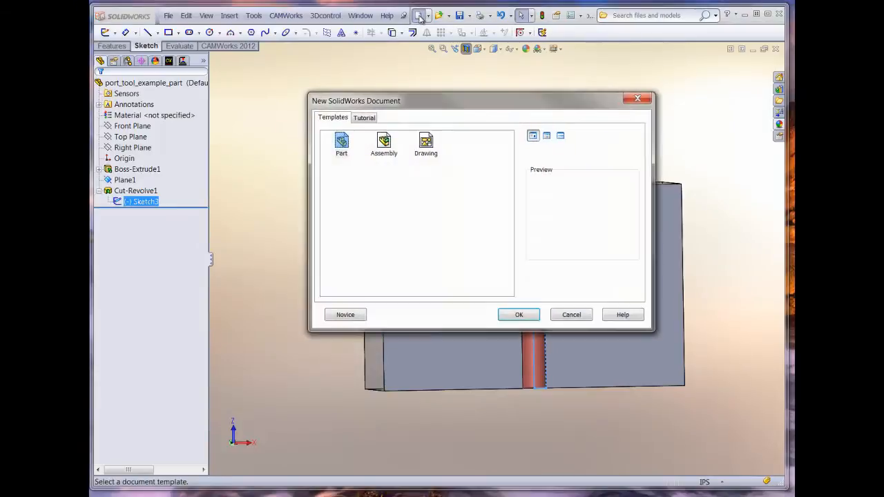
pyautogui.click(512, 316)
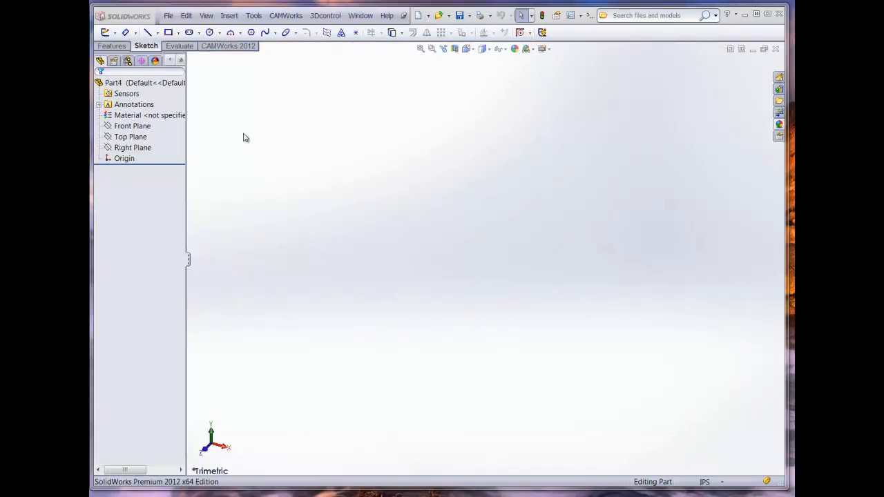
# Start a sketch on the Front Plane of the new part and paste the copied port profile into it.
pyautogui.click(104, 33)
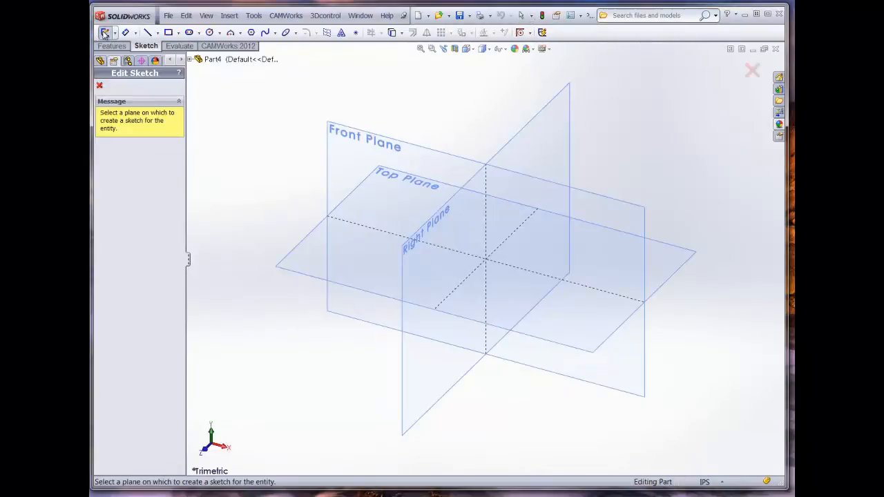
pyautogui.click(343, 140)
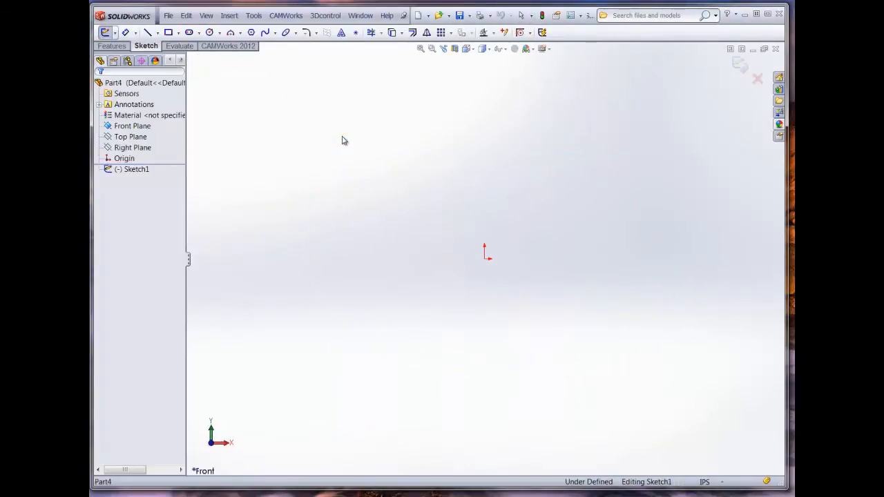
pyautogui.click(110, 170)
pyautogui.hotkey('ctrl', 'v')
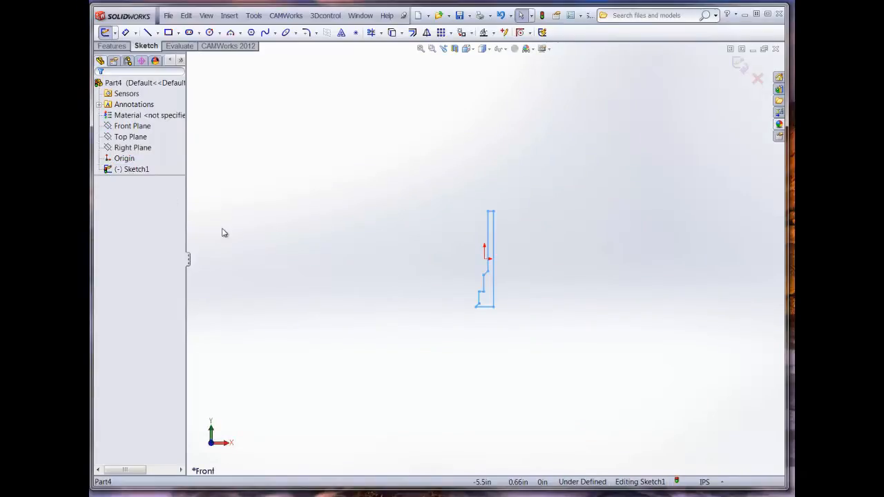
pyautogui.scroll(-1, 236, 223)
pyautogui.scroll(-5, 236, 224)
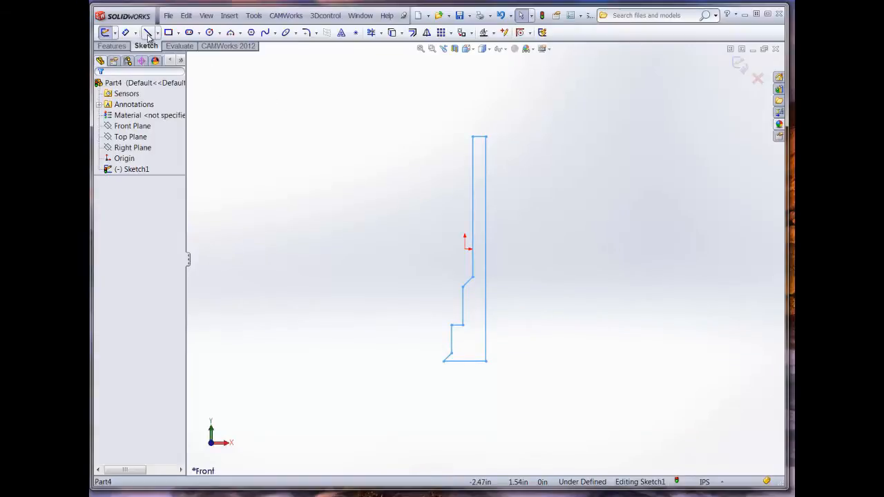
# Draw a horizontal line about 0.12 in long from the upper end of the inner chamfer across to the long centre line.
pyautogui.click(147, 32)
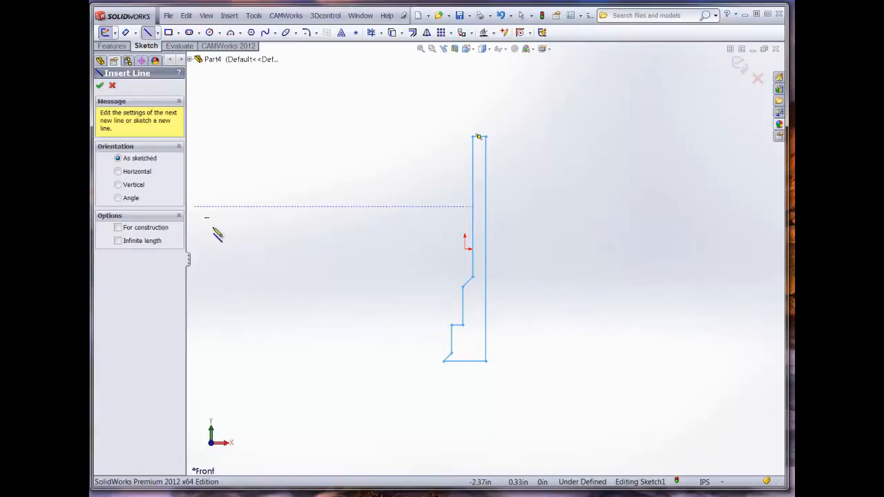
pyautogui.click(473, 277)
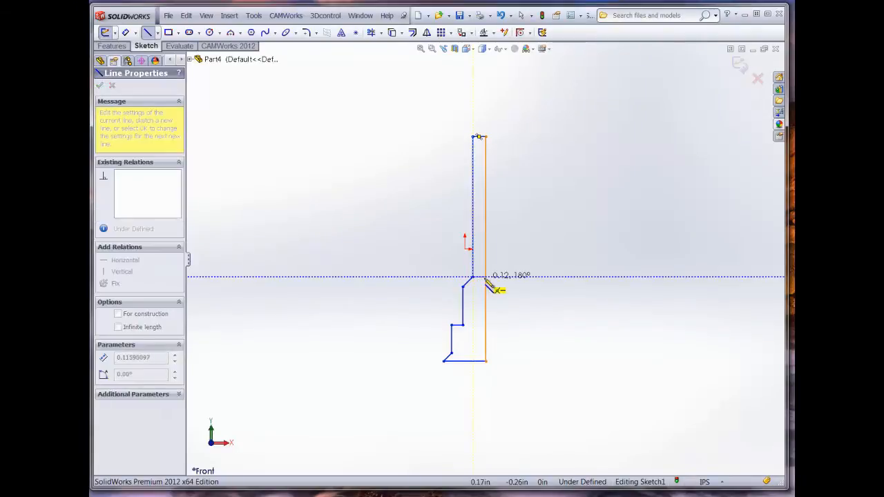
pyautogui.doubleClick(485, 278)
pyautogui.click(487, 279)
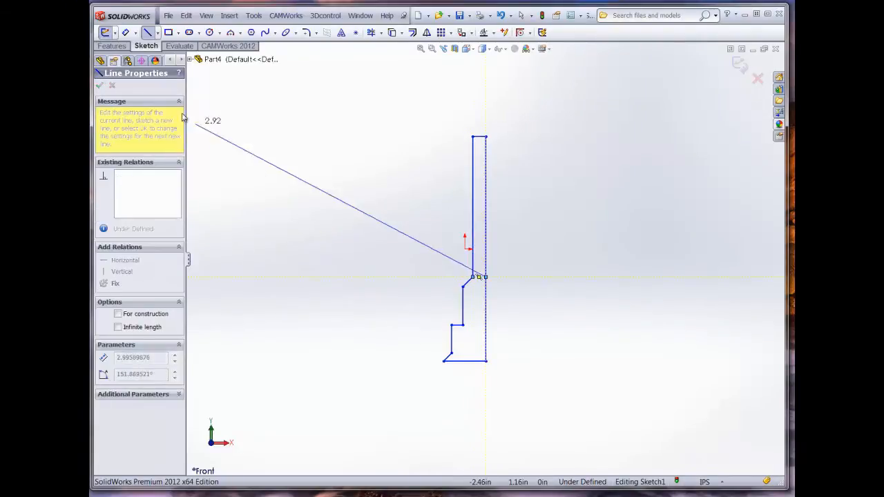
pyautogui.press('Escape')
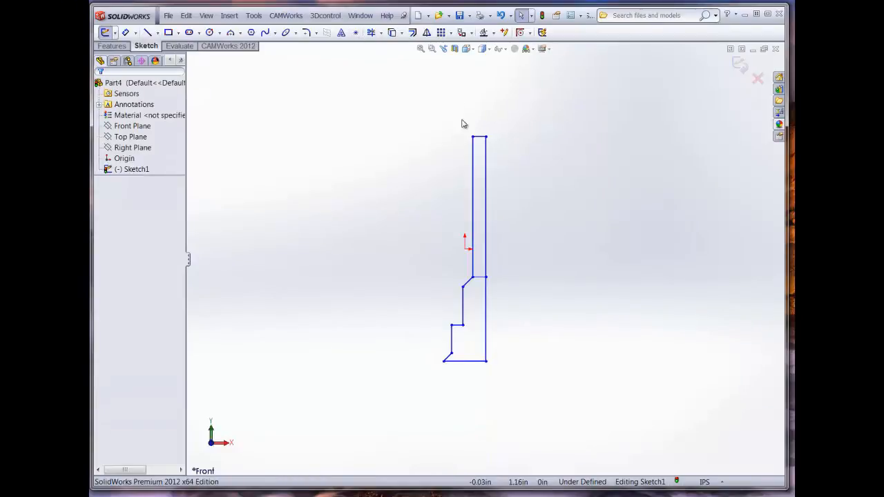
# Delete the short line closing the narrow bore and trim both vertical lines back to the new horizontal line.
pyautogui.click(478, 138)
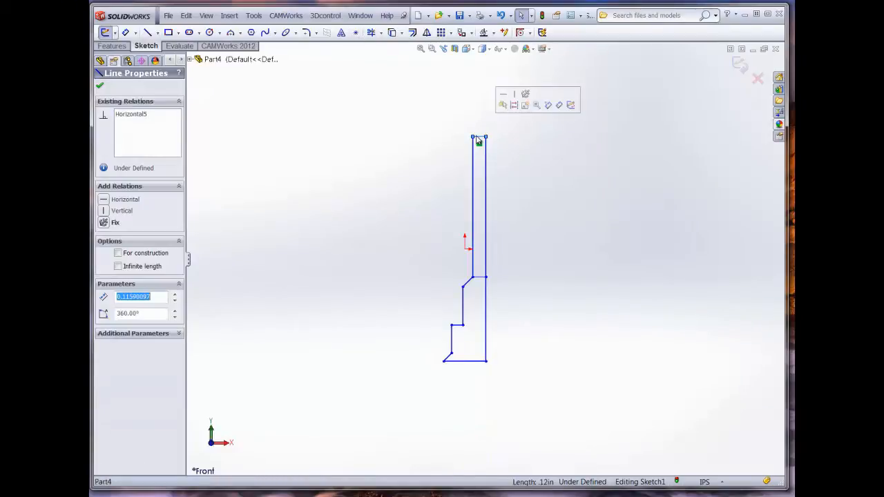
pyautogui.press('Delete')
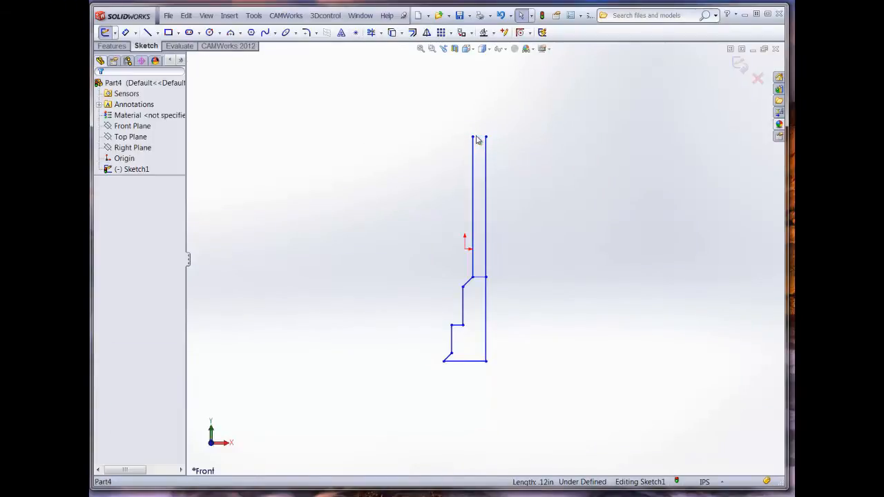
pyautogui.click(381, 32)
pyautogui.click(396, 45)
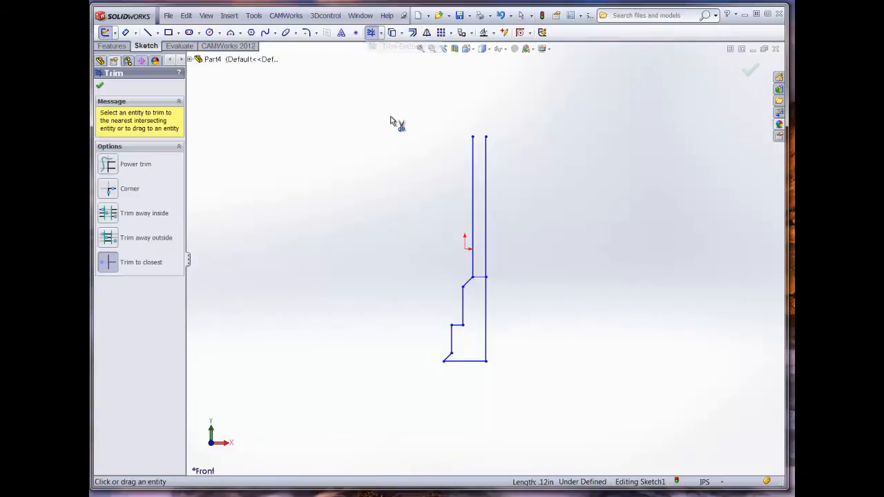
pyautogui.click(472, 173)
pyautogui.click(486, 175)
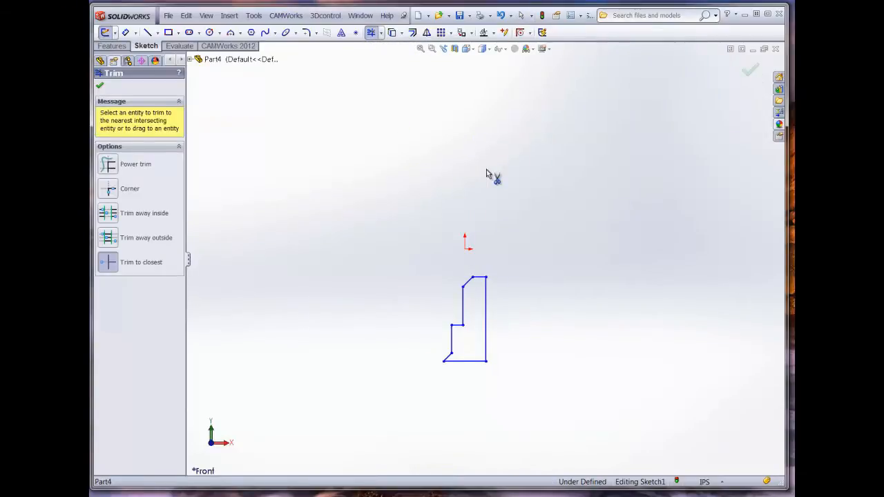
pyautogui.click(746, 74)
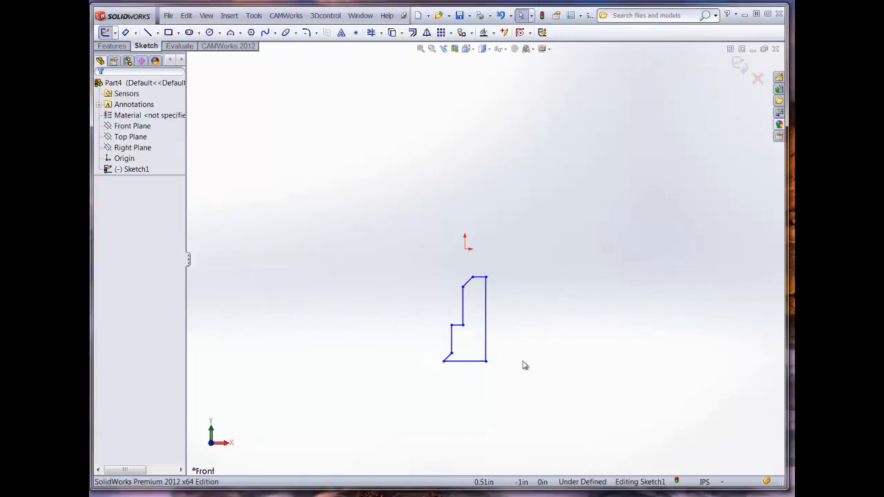
# Rotate the whole profile 180 degrees about the upper end of its long centre line.
pyautogui.click(472, 33)
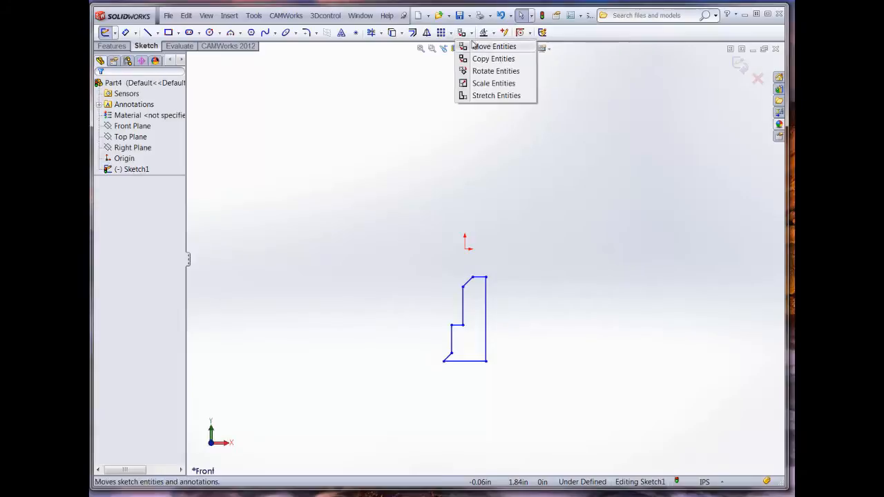
pyautogui.click(478, 71)
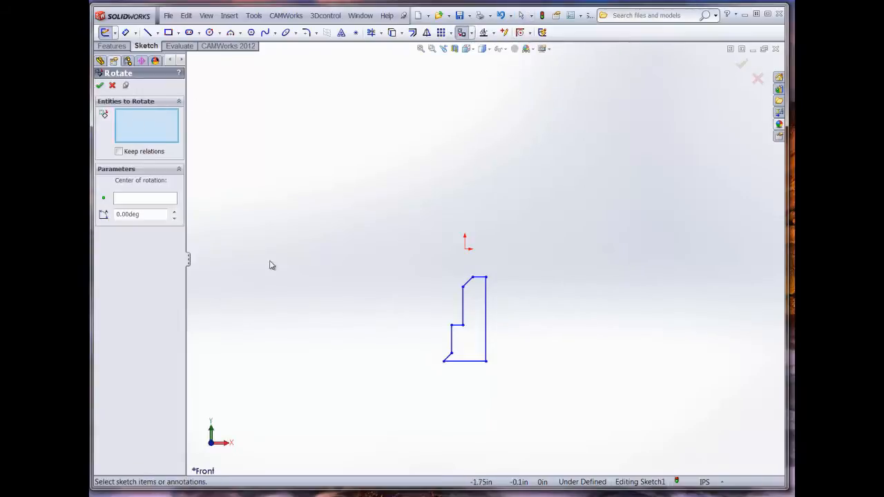
pyautogui.moveTo(411, 275)
pyautogui.mouseDown()
pyautogui.moveTo(477, 366)
pyautogui.moveTo(514, 379)
pyautogui.mouseUp()
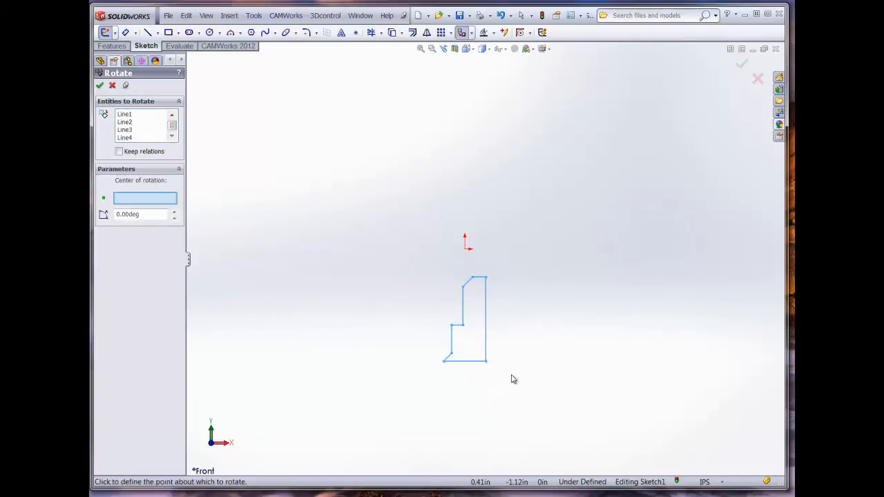
pyautogui.click(486, 278)
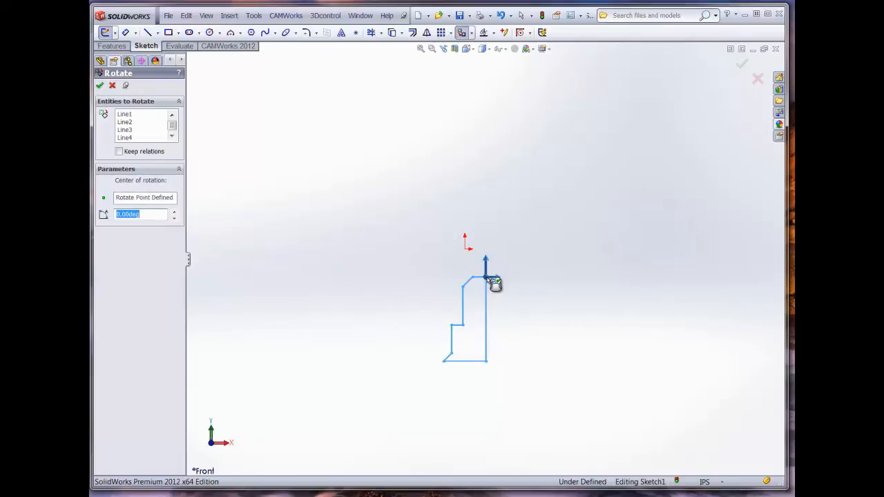
pyautogui.write('180')
pyautogui.press('Return')
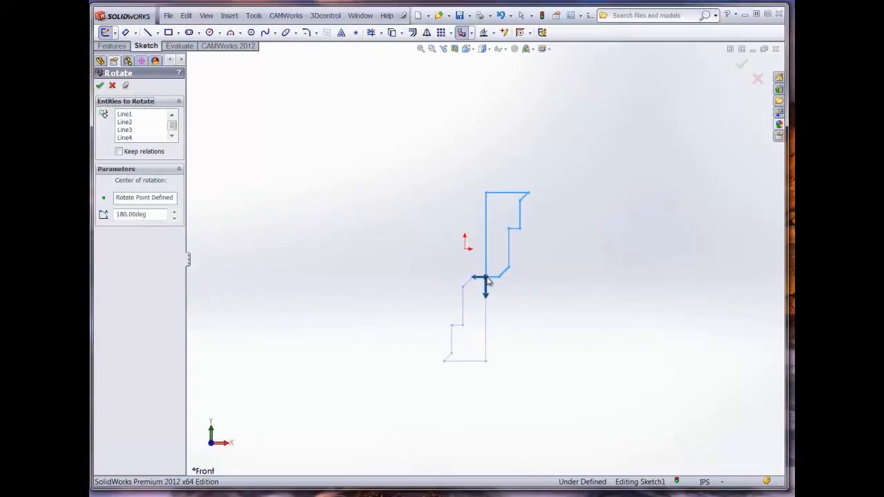
pyautogui.click(100, 86)
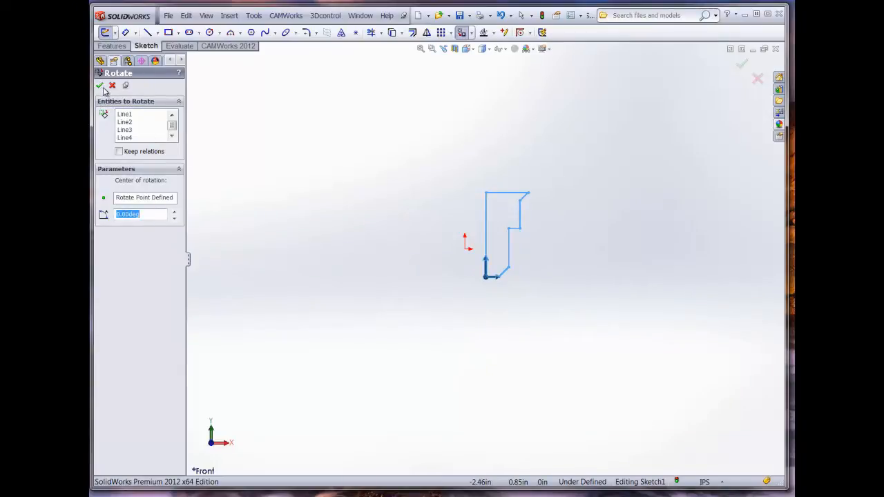
pyautogui.click(113, 86)
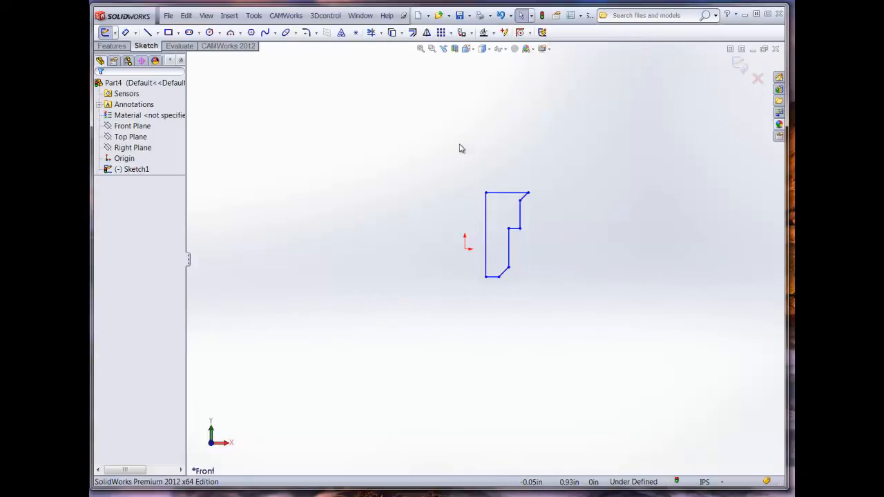
# Move the whole profile from the lower end of its long vertical line onto the sketch origin.
pyautogui.click(470, 34)
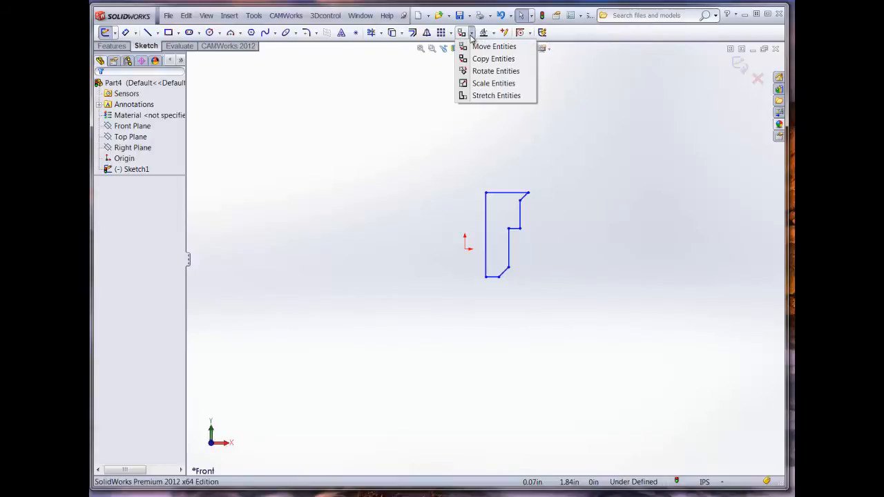
pyautogui.click(483, 47)
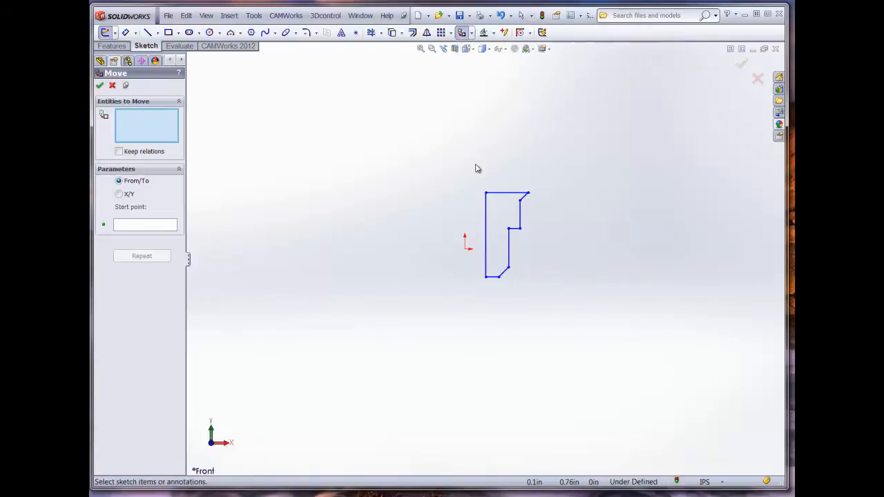
pyautogui.moveTo(478, 183); pyautogui.dragTo(533, 293)
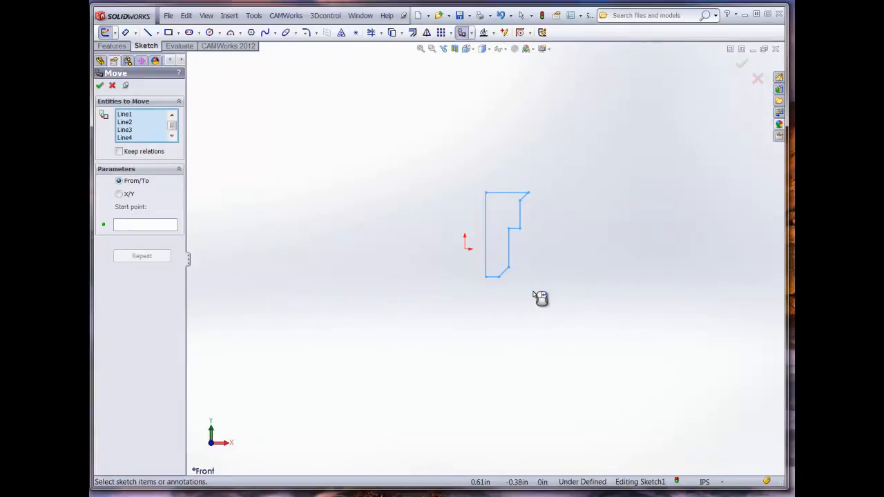
pyautogui.rightClick(533, 293)
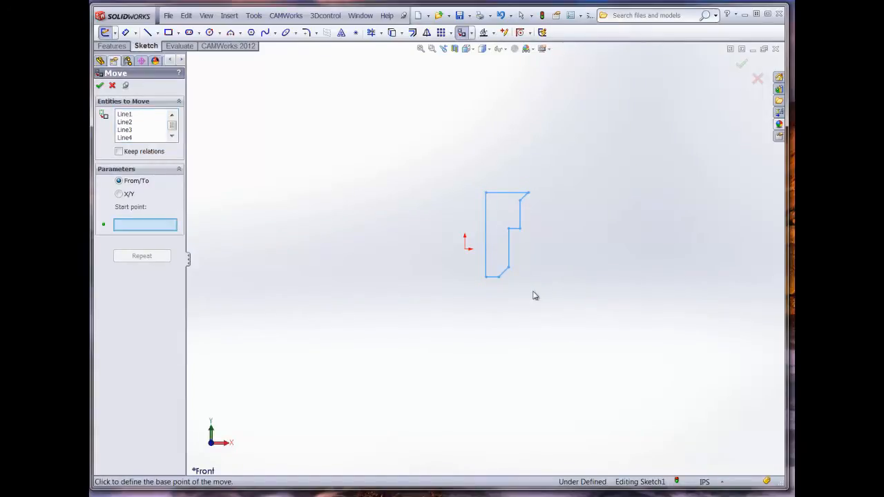
pyautogui.click(486, 279)
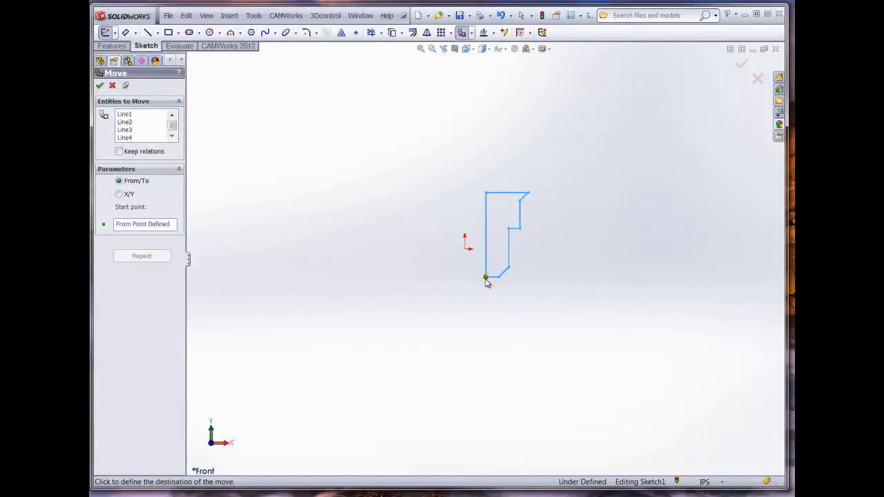
pyautogui.click(467, 249)
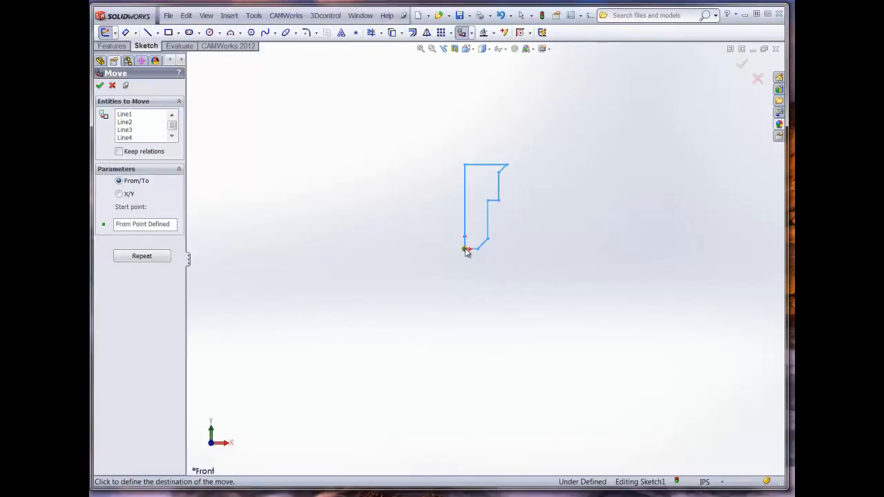
pyautogui.click(100, 85)
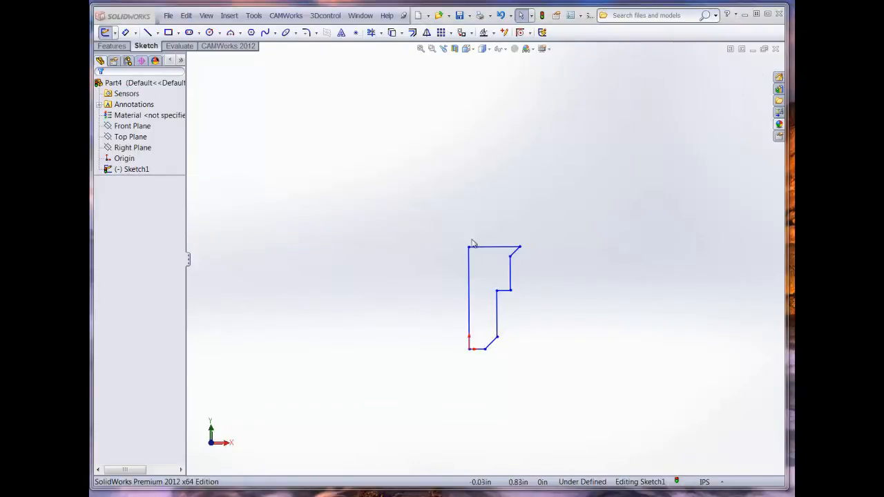
# Dimension the vertical distance from the profile's short bottom line to the outer end of the upper chamfer, keeping the proposed value.
pyautogui.click(125, 32)
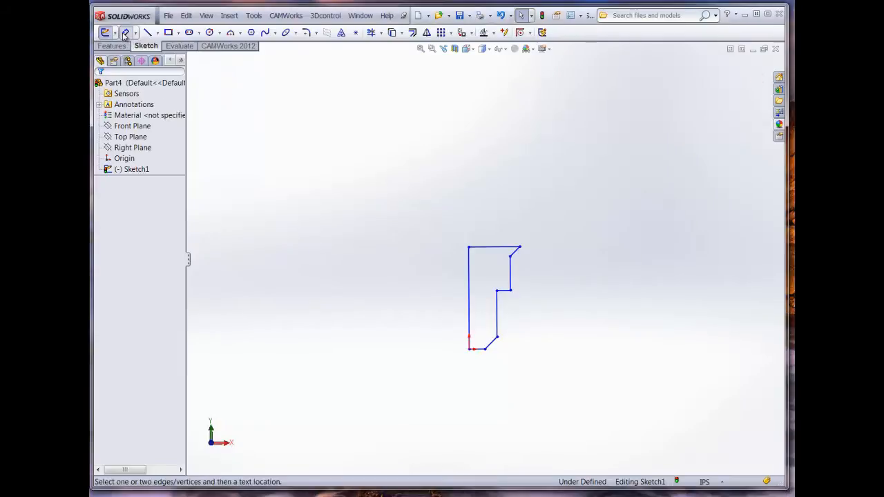
pyautogui.click(482, 350)
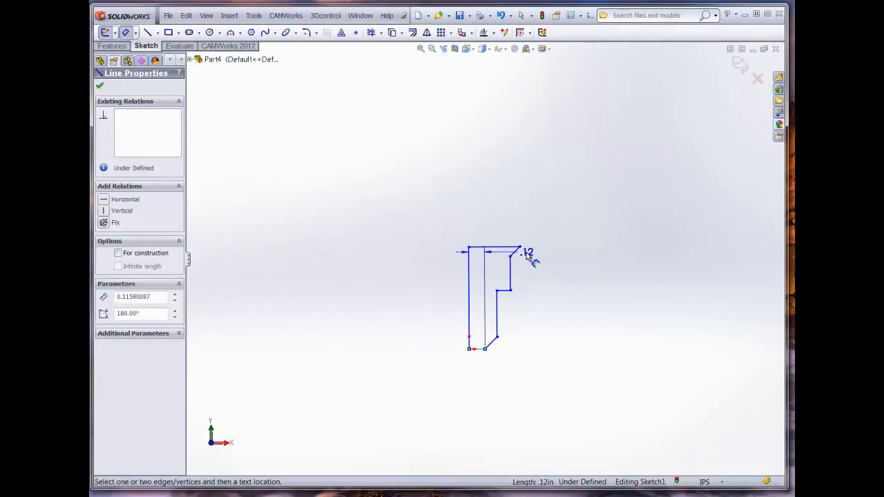
pyautogui.click(521, 248)
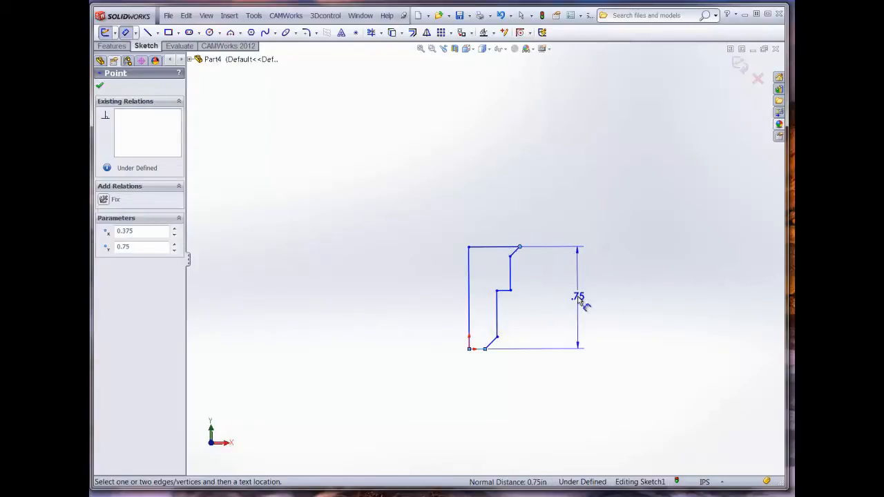
pyautogui.click(577, 296)
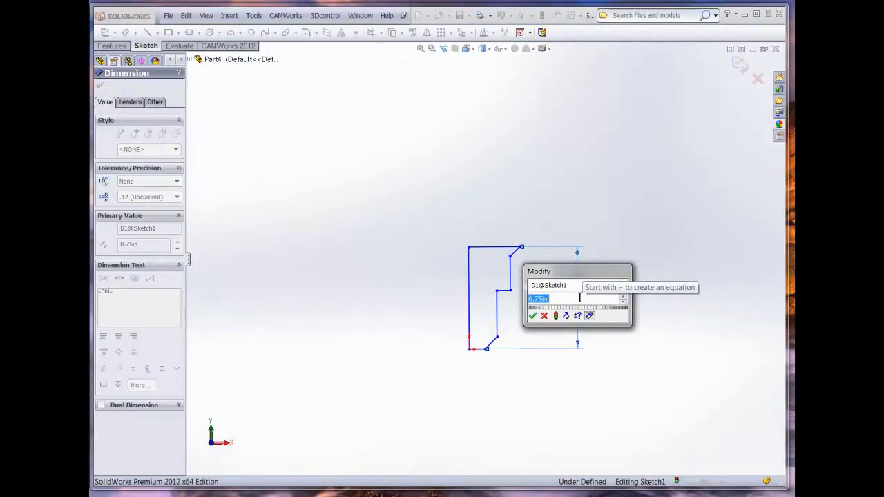
pyautogui.press('Return')
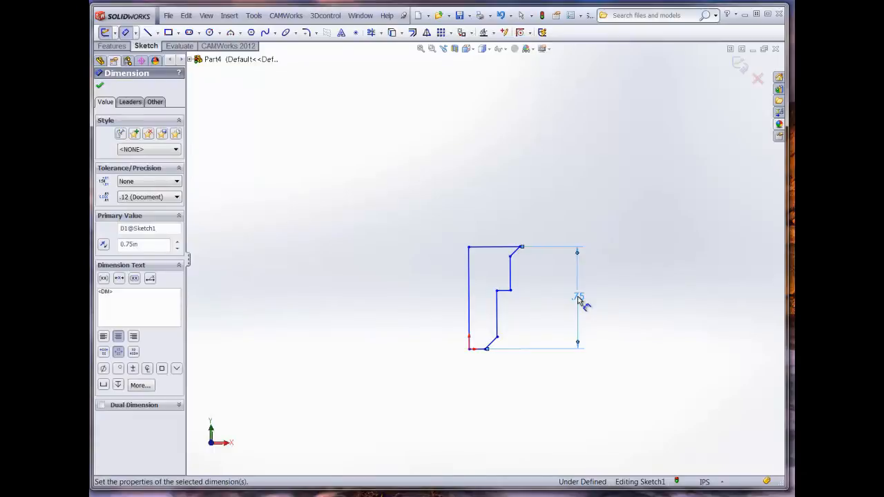
# Dimension the horizontal distance from the long vertical centre line to the upper chamfer's outer end, keeping the proposed value.
pyautogui.click(470, 273)
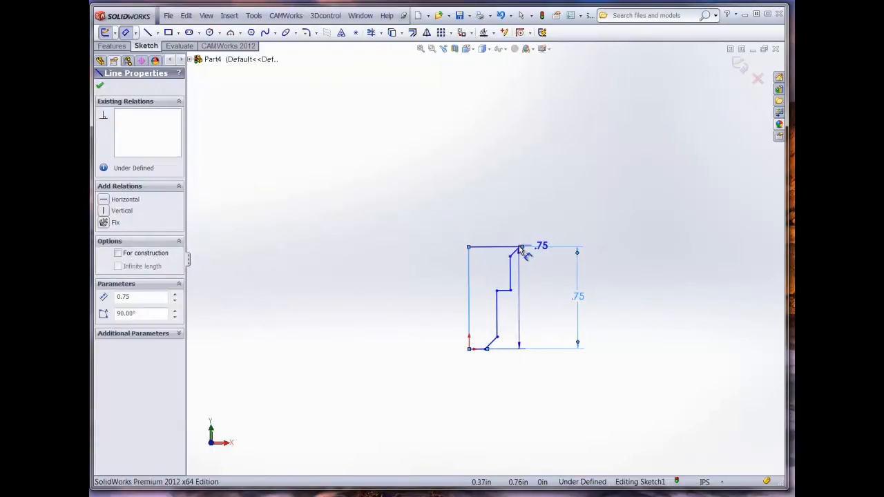
pyautogui.click(521, 248)
pyautogui.click(584, 229)
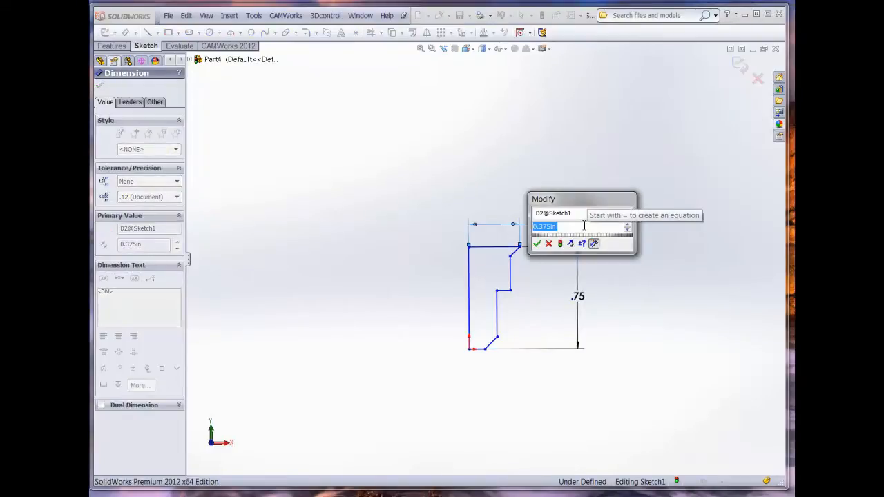
pyautogui.press('Return')
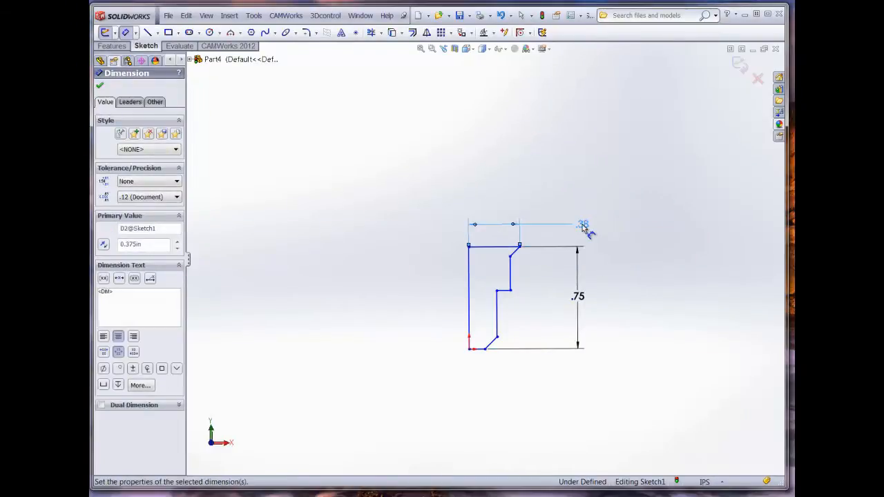
pyautogui.click(100, 85)
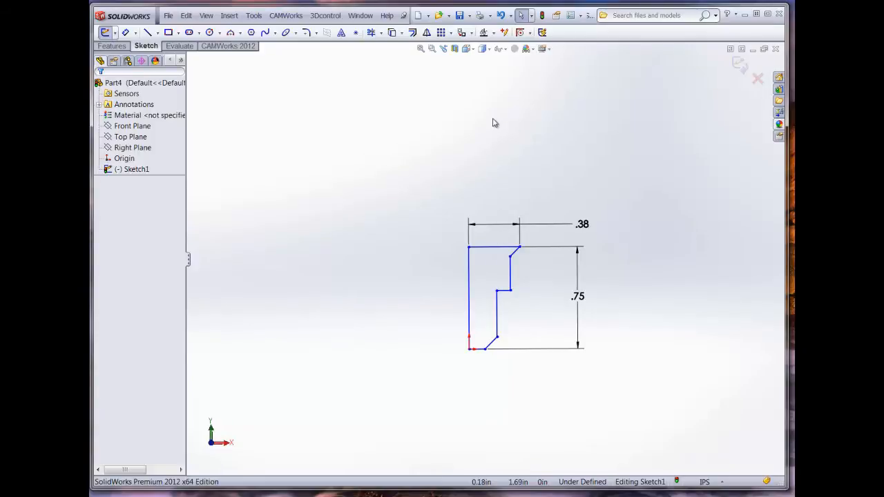
# Replace the horizontal top line with a rectangular shank outline about 1.15 in tall, running from the centre line's upper end to the chamfer's outer end.
pyautogui.click(495, 248)
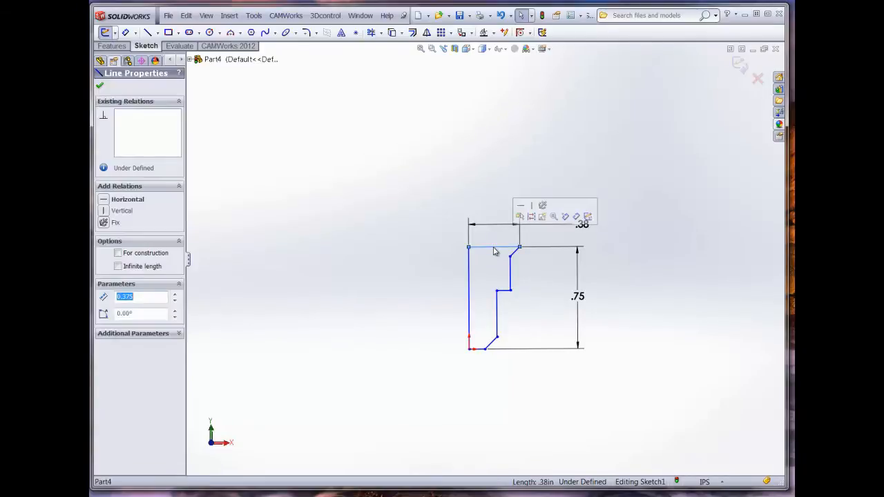
pyautogui.press('Escape')
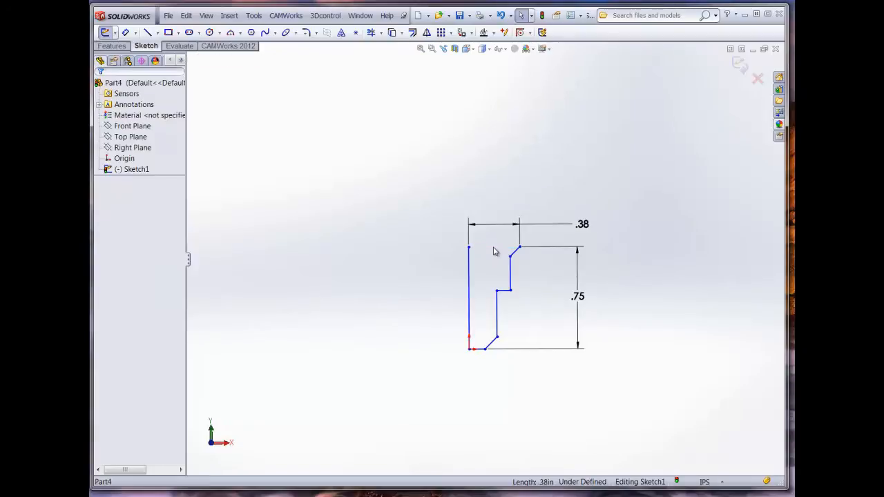
pyautogui.click(148, 33)
pyautogui.click(469, 248)
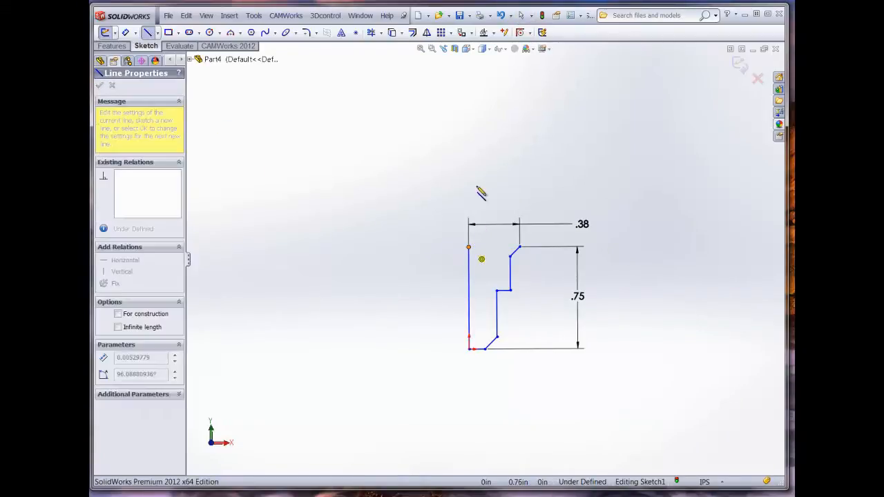
pyautogui.click(469, 91)
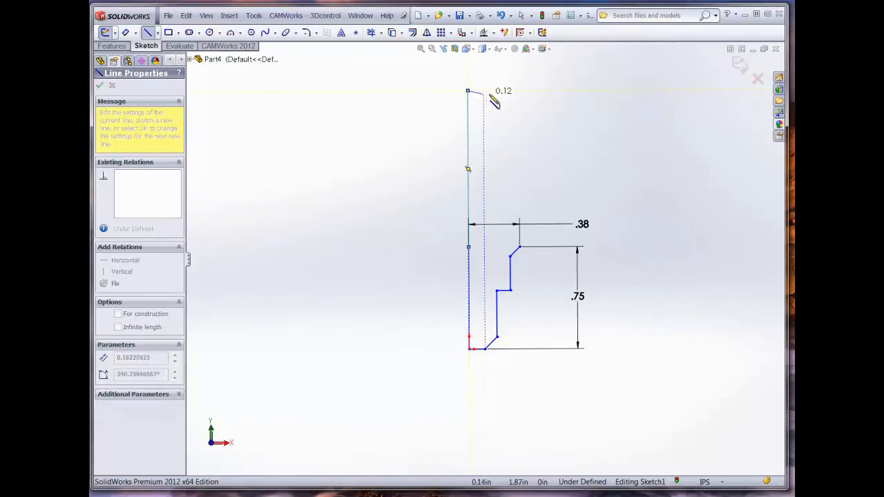
pyautogui.click(520, 90)
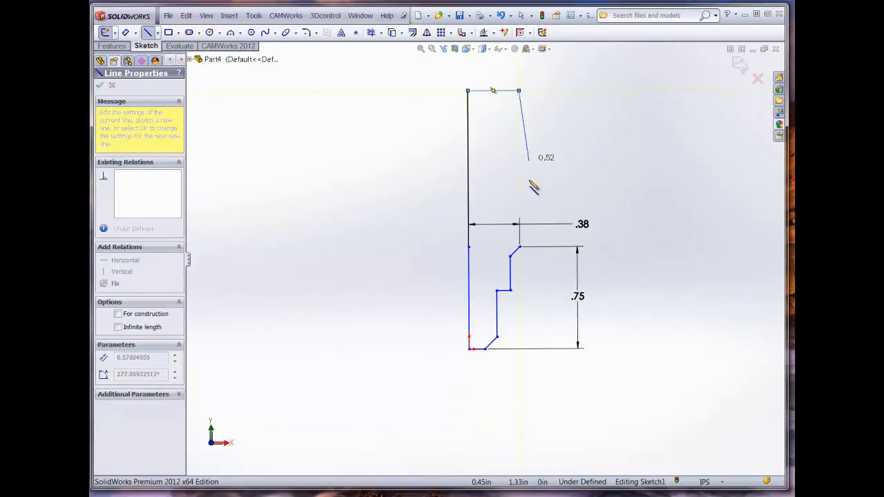
pyautogui.click(520, 247)
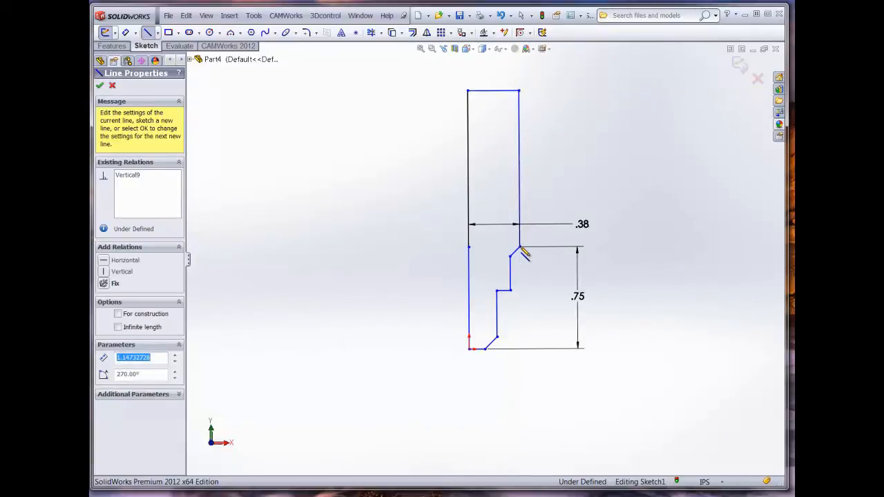
pyautogui.click(100, 85)
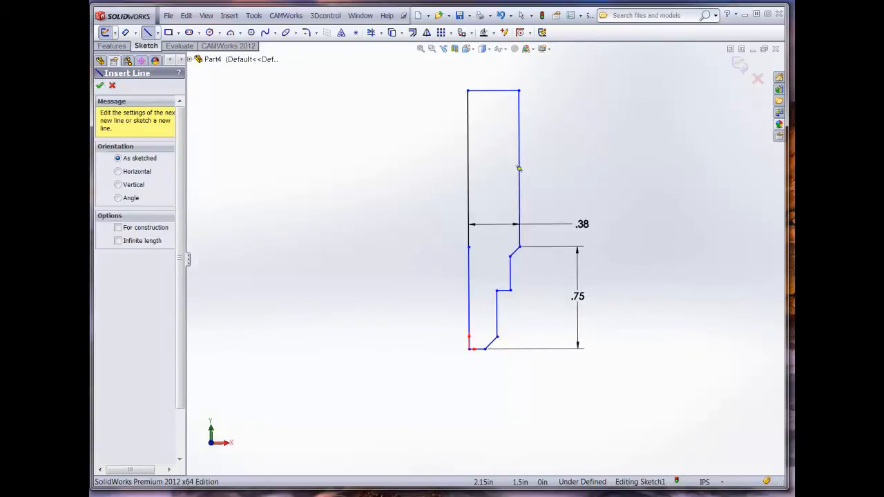
pyautogui.press('Escape')
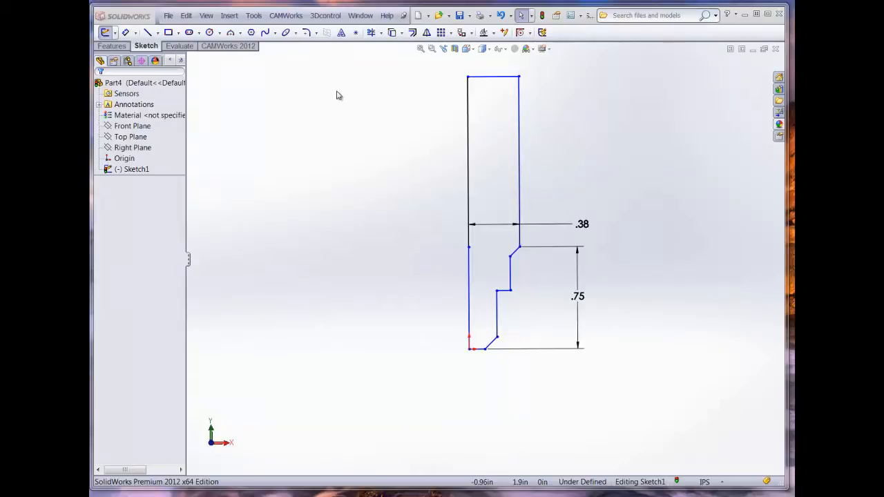
# Dimension the overall height between the profile's bottom and top lines and set it to 2.5 in.
pyautogui.click(127, 34)
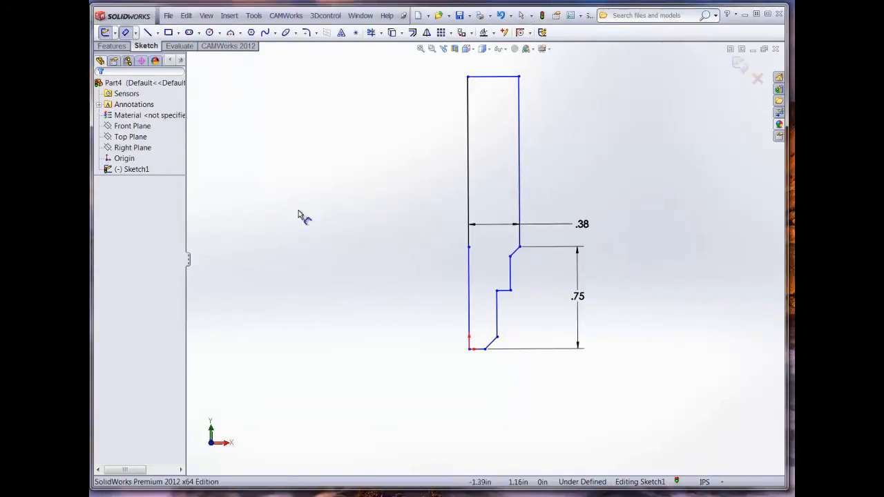
pyautogui.click(478, 349)
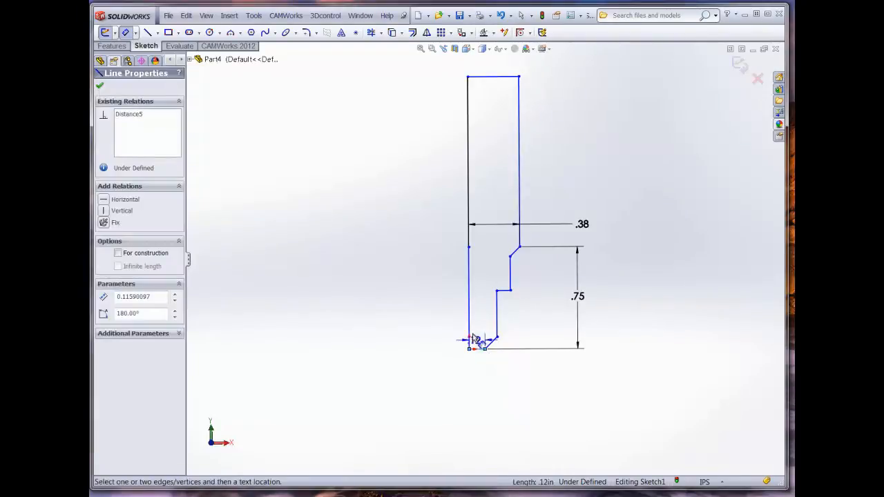
pyautogui.click(487, 78)
pyautogui.click(394, 204)
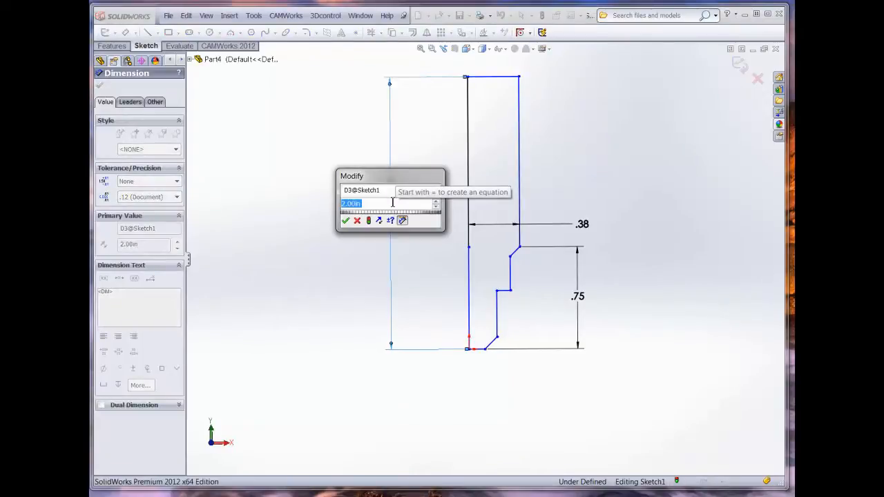
pyautogui.write('2.5')
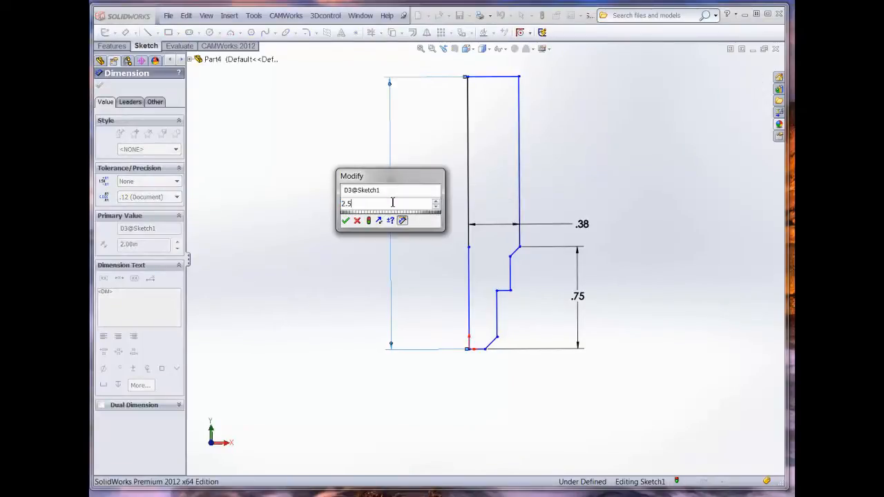
pyautogui.click(370, 221)
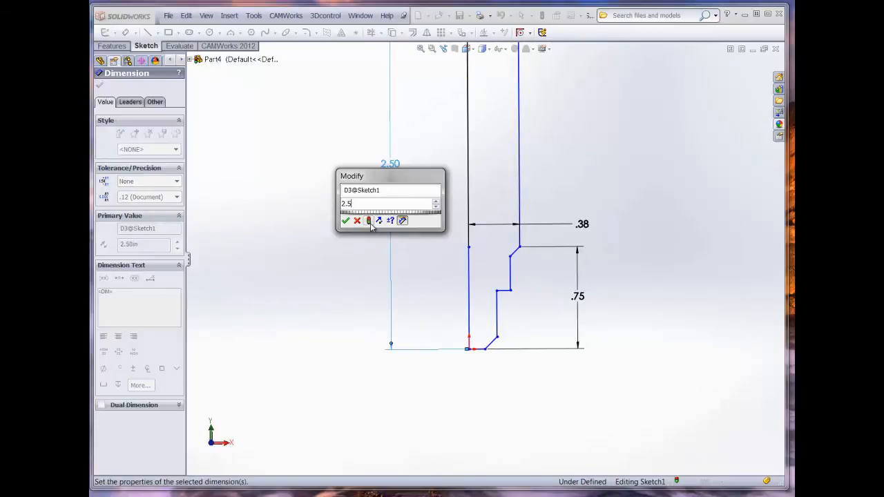
pyautogui.click(345, 220)
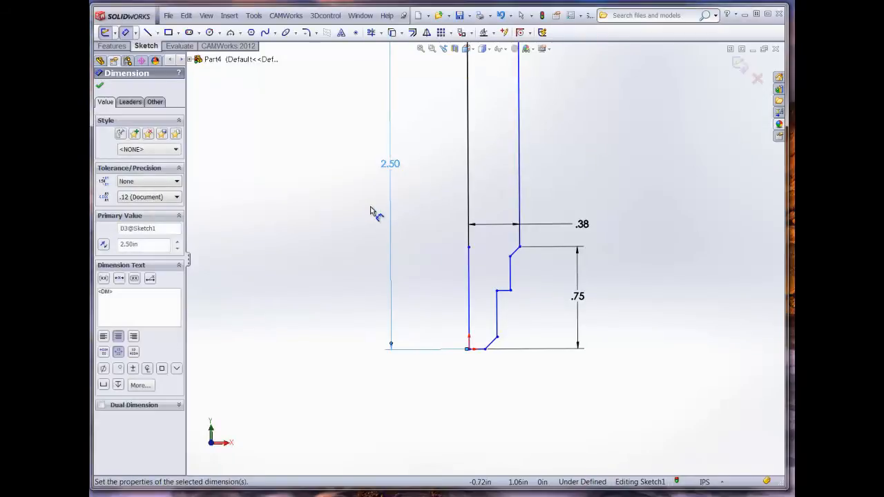
pyautogui.press('f')
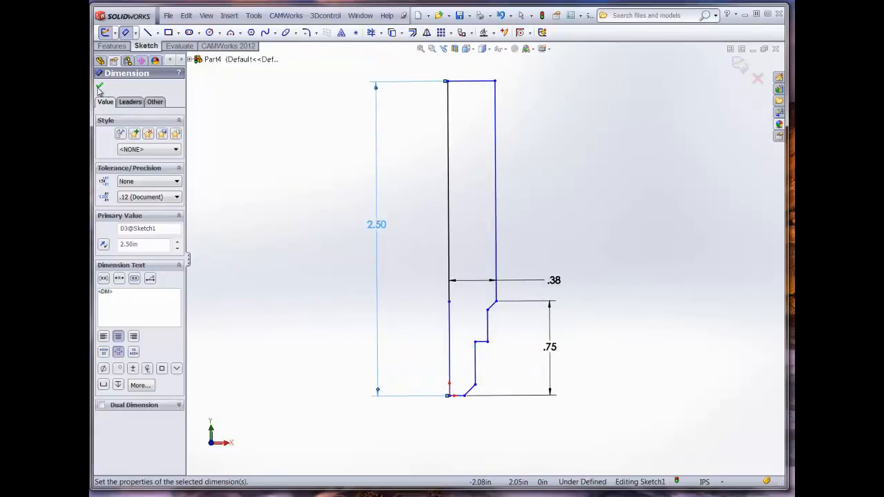
pyautogui.click(99, 85)
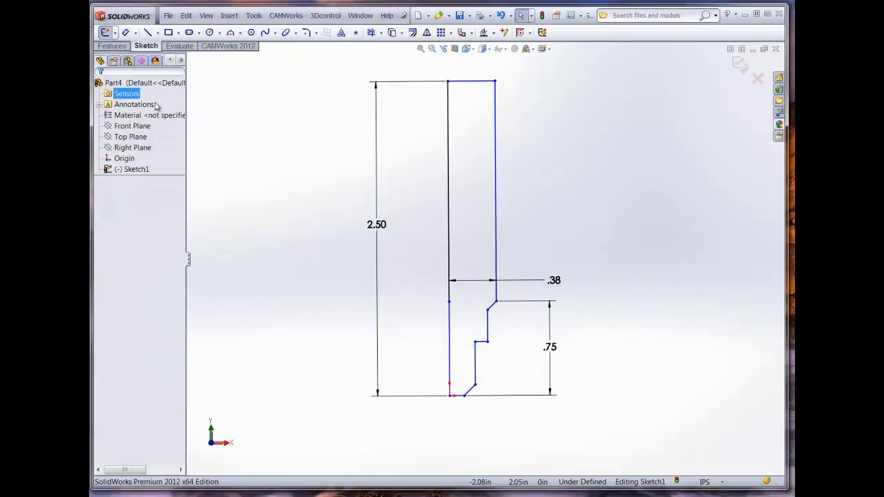
# Exit the sketch and revolve the profile 360 degrees as a boss about the upper segment of the long centre line.
pyautogui.click(739, 67)
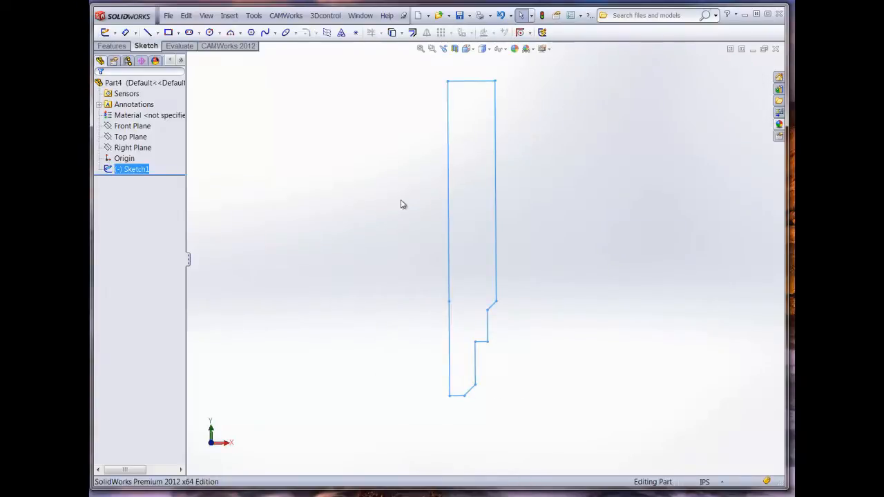
pyautogui.click(117, 46)
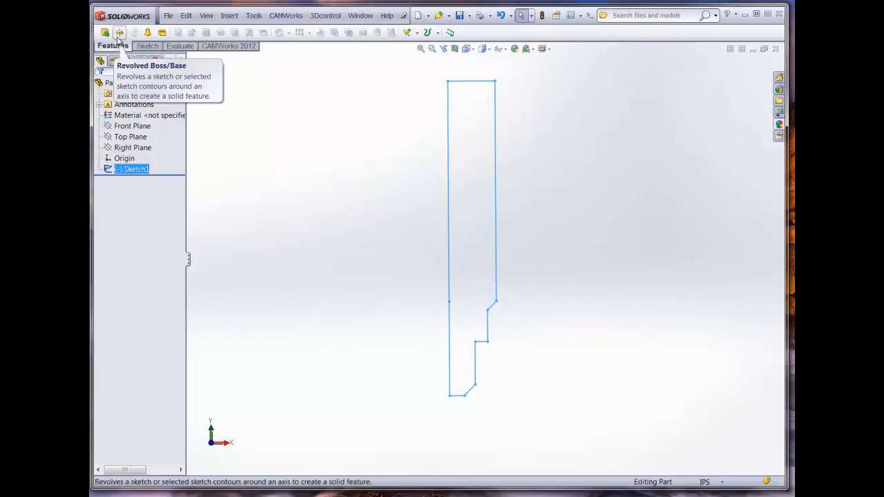
pyautogui.click(119, 35)
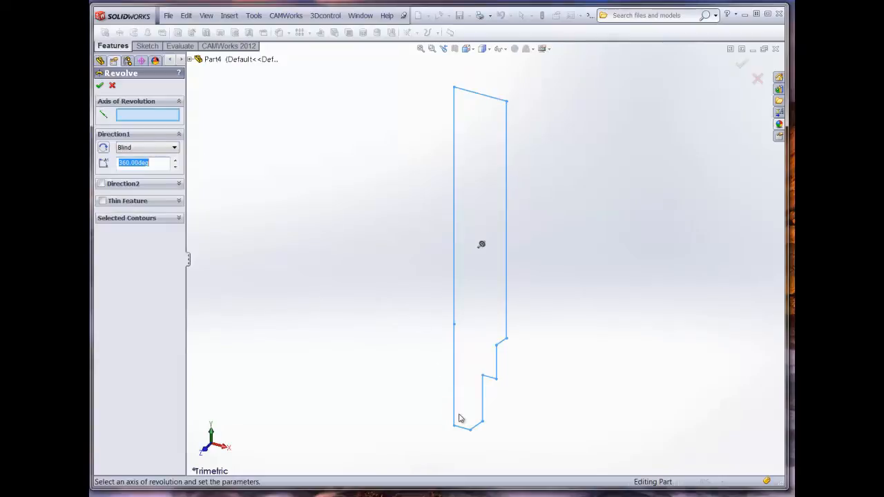
pyautogui.click(454, 305)
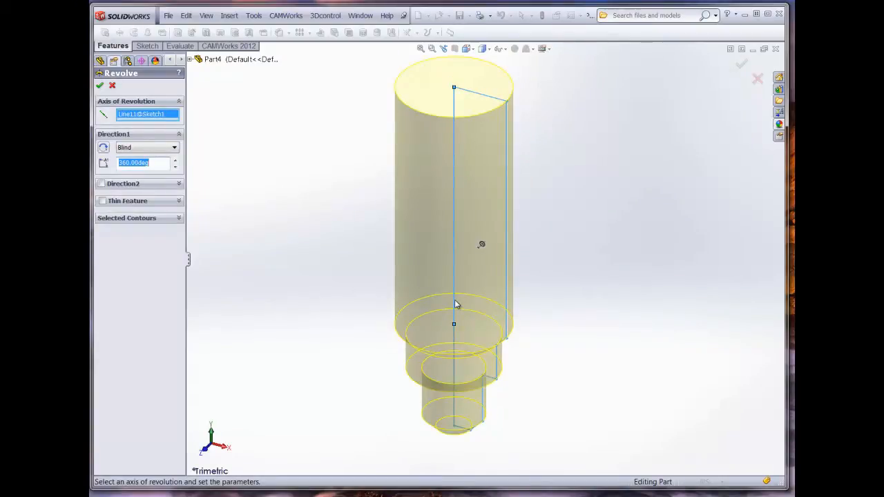
pyautogui.click(100, 85)
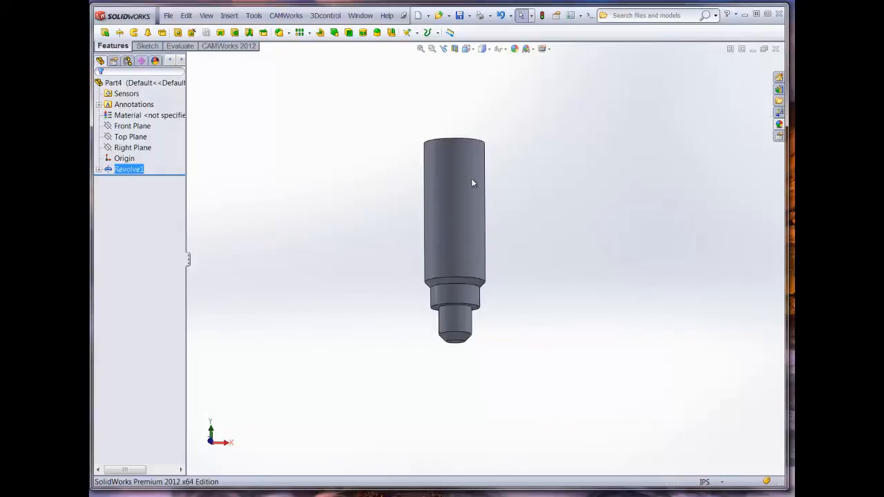
# Colour only the shank's long cylindrical face dark grey, using the standard colour swatches, and accept the appearance.
pyautogui.click(358, 183)
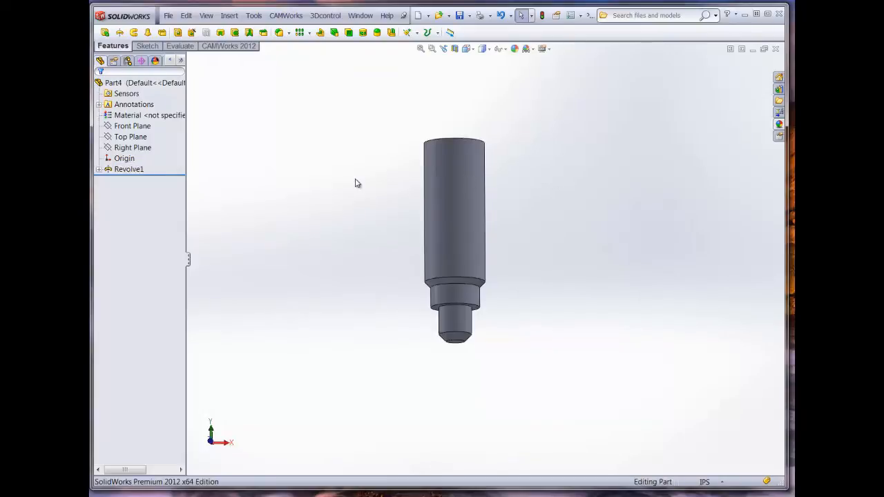
pyautogui.click(454, 191)
pyautogui.rightClick(452, 187)
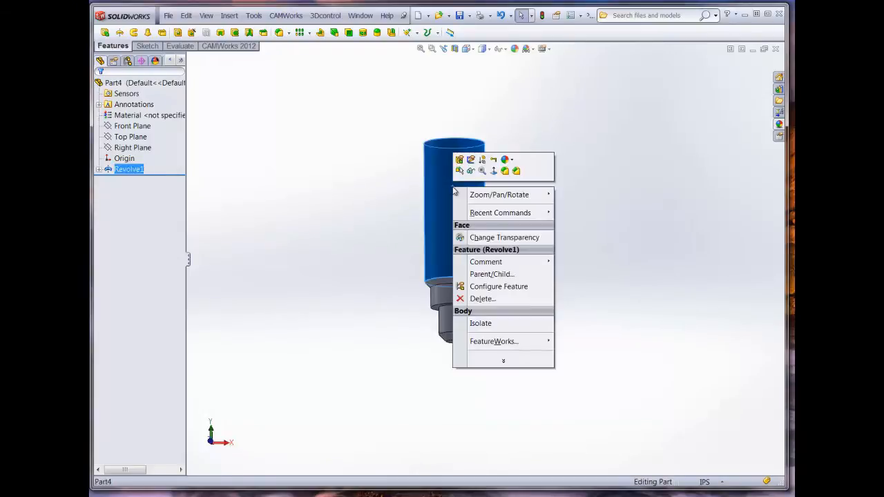
pyautogui.click(511, 161)
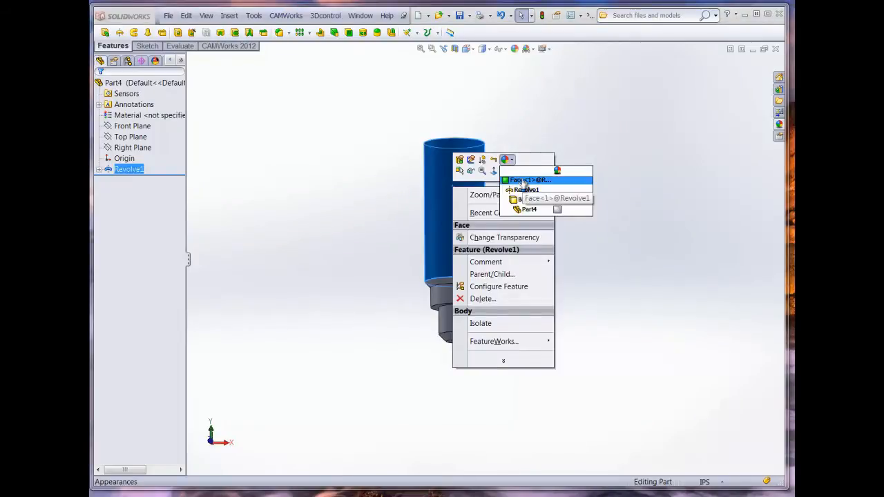
pyautogui.click(523, 179)
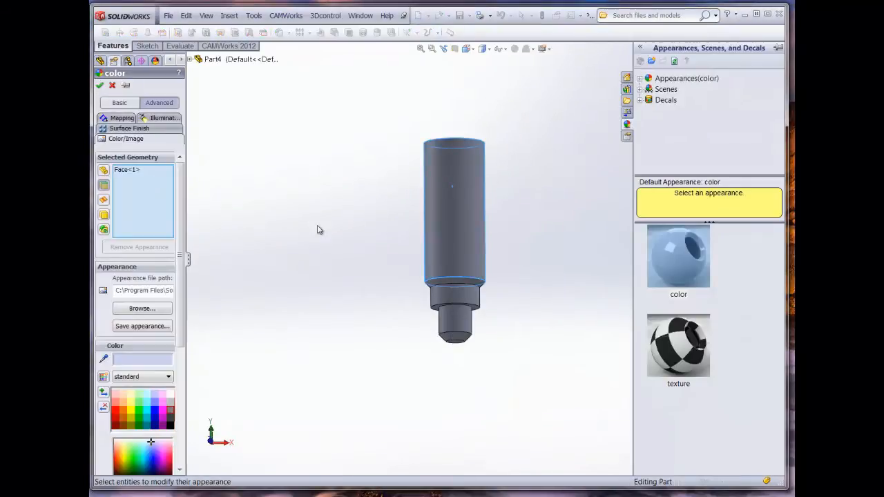
pyautogui.click(171, 421)
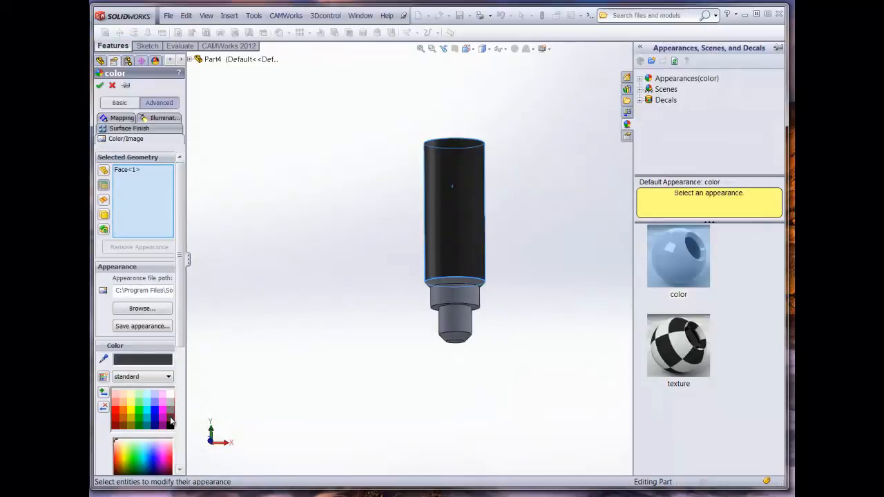
pyautogui.click(100, 86)
pyautogui.click(325, 176)
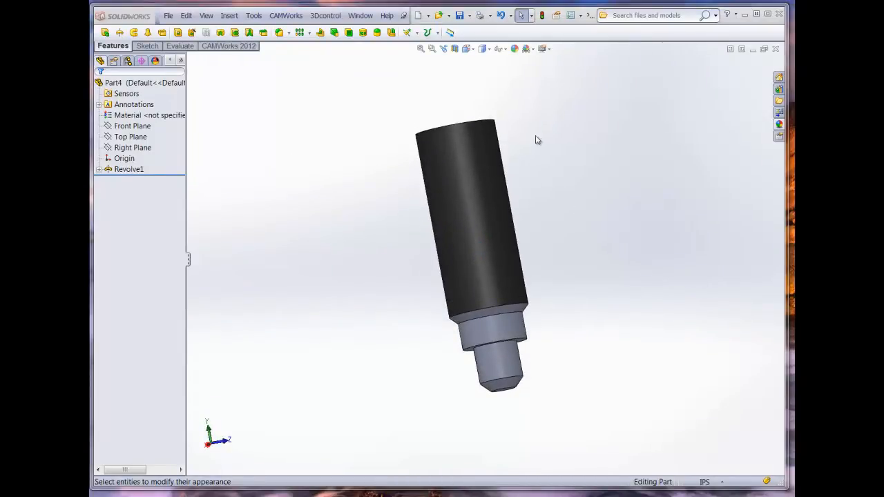
# Save the part under the name port-tool-A in the CAMWorks2012x64 Tooling\MTools folder.
pyautogui.click(470, 17)
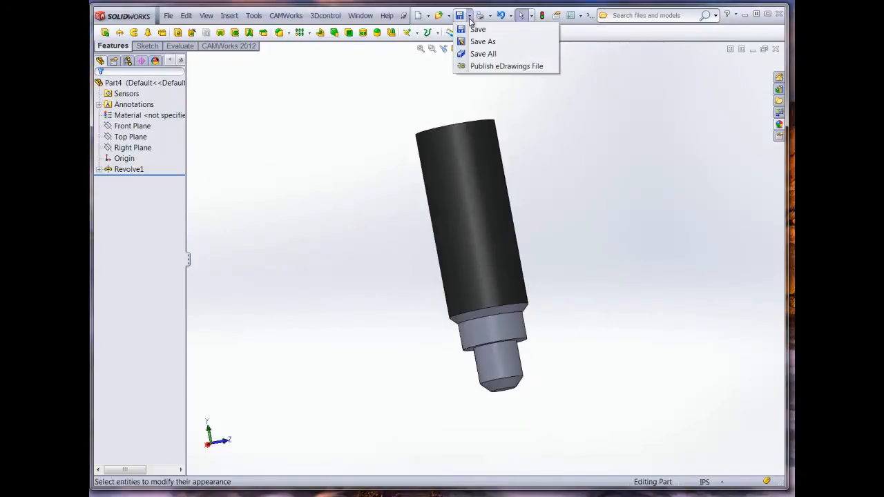
pyautogui.click(474, 43)
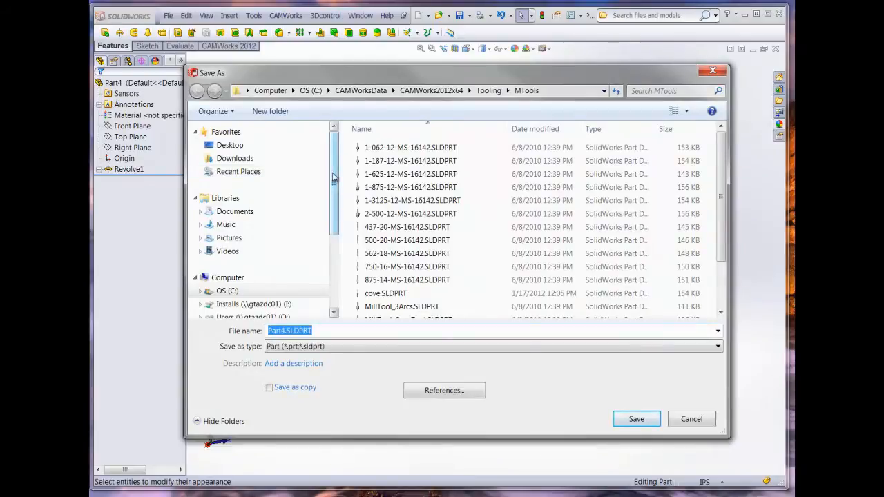
pyautogui.moveTo(334, 178); pyautogui.dragTo(335, 223)
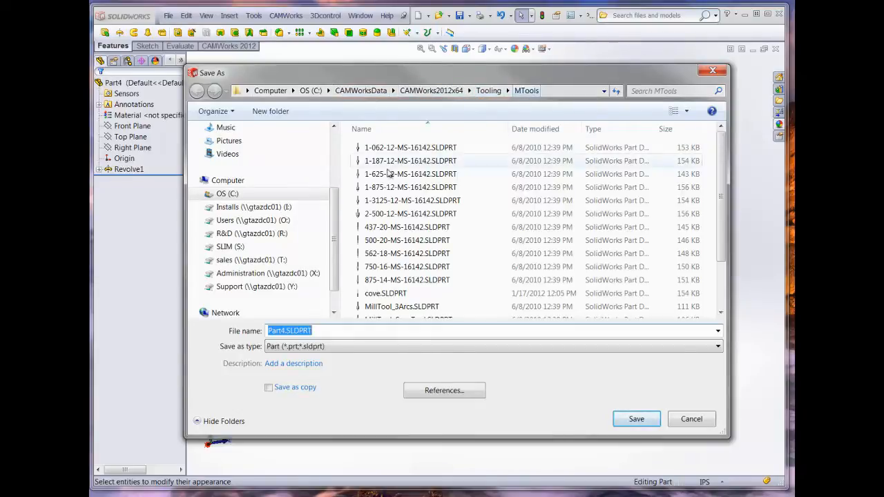
pyautogui.click(201, 195)
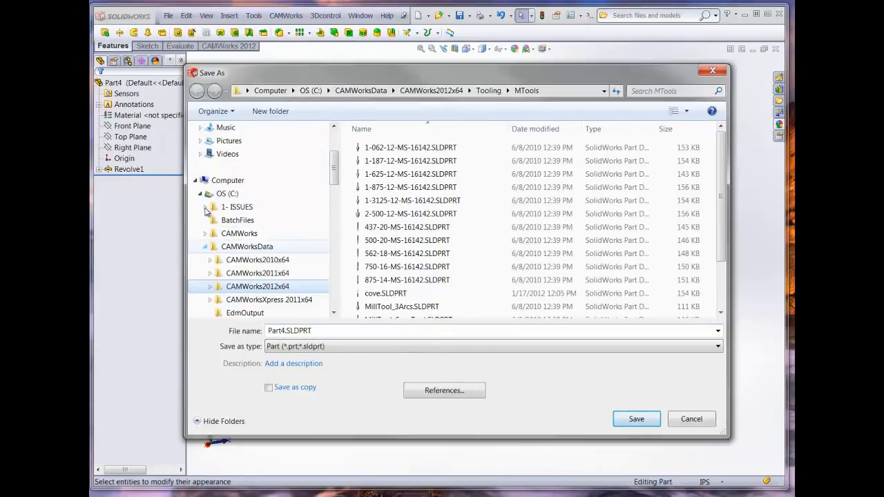
pyautogui.scroll(-1, 233, 270)
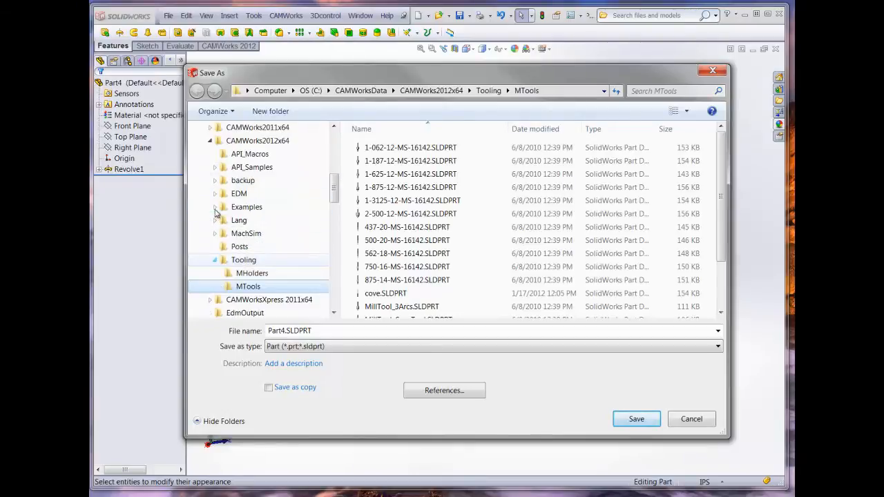
pyautogui.scroll(-2, 221, 220)
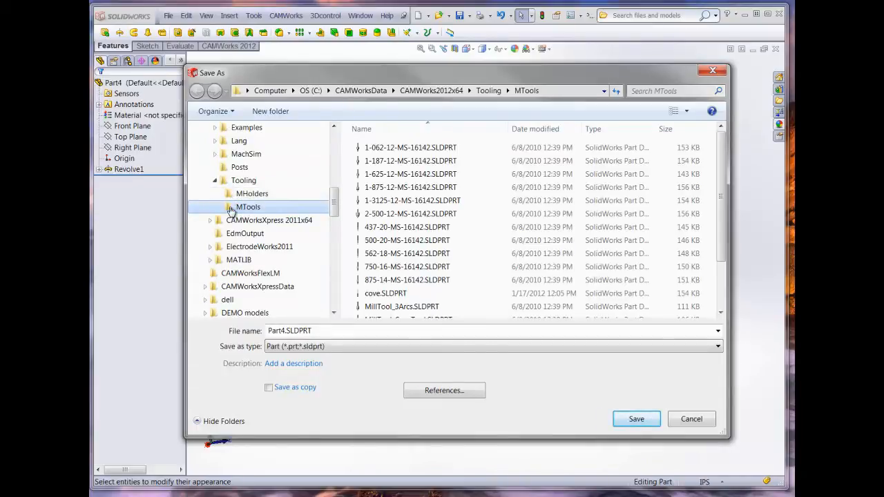
pyautogui.click(320, 331)
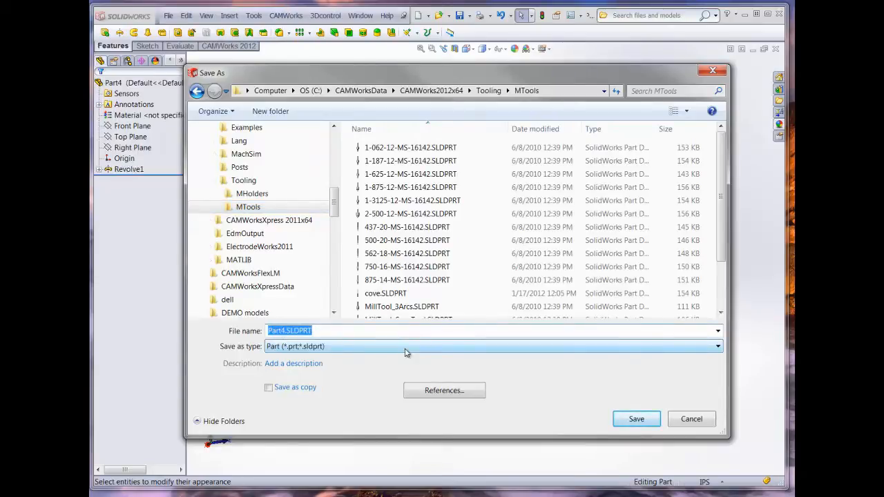
pyautogui.write('pcrt')
pyautogui.write('-tool-A')
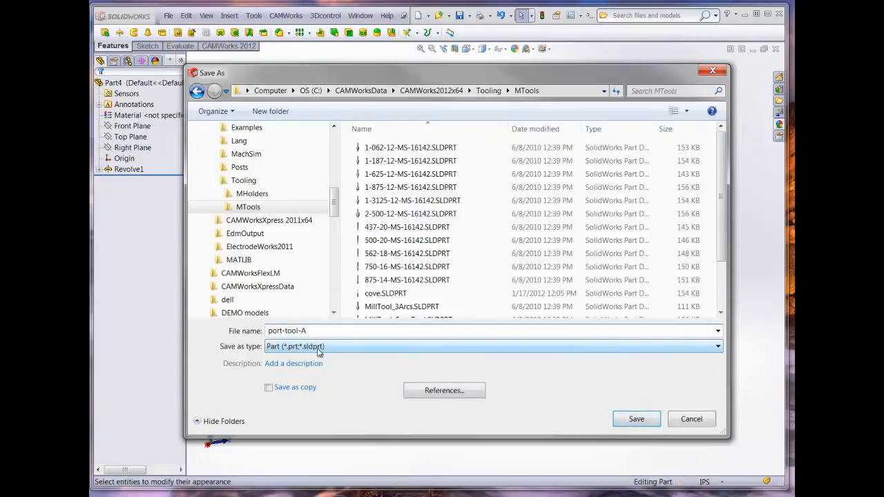
pyautogui.click(635, 419)
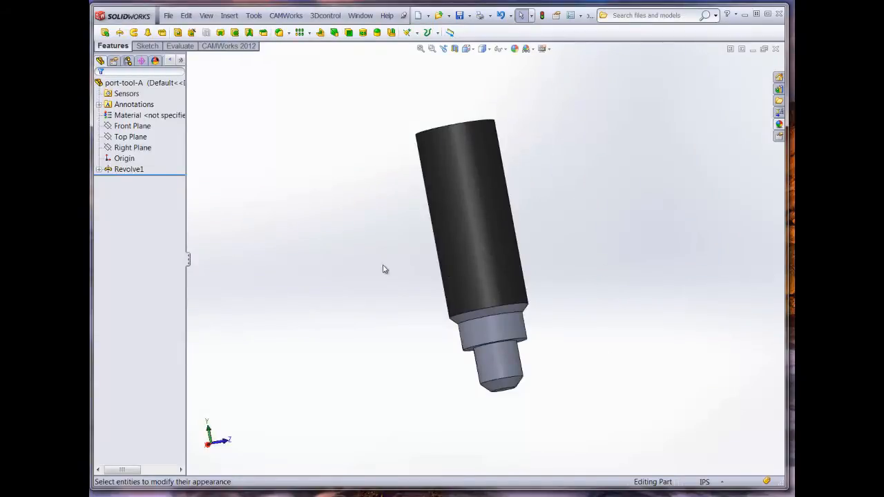
# Create a user-defined CAMWorks tool file of type Mill Tool (*.mt) from the part, saved as port-tool-A.mt in the MTools folder.
pyautogui.click(278, 17)
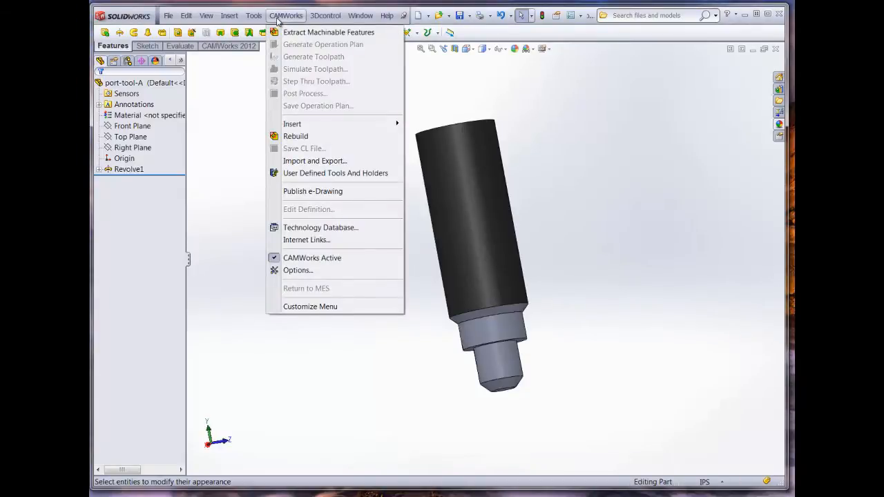
pyautogui.click(302, 173)
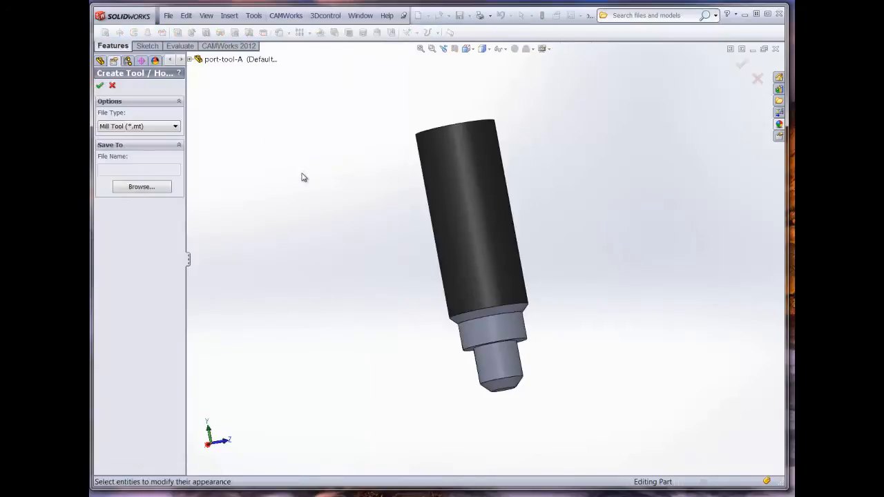
pyautogui.click(173, 131)
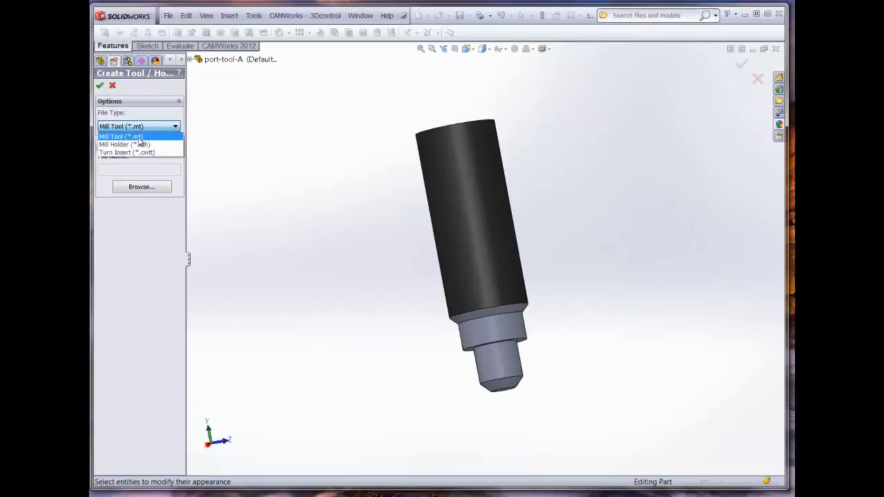
pyautogui.click(139, 137)
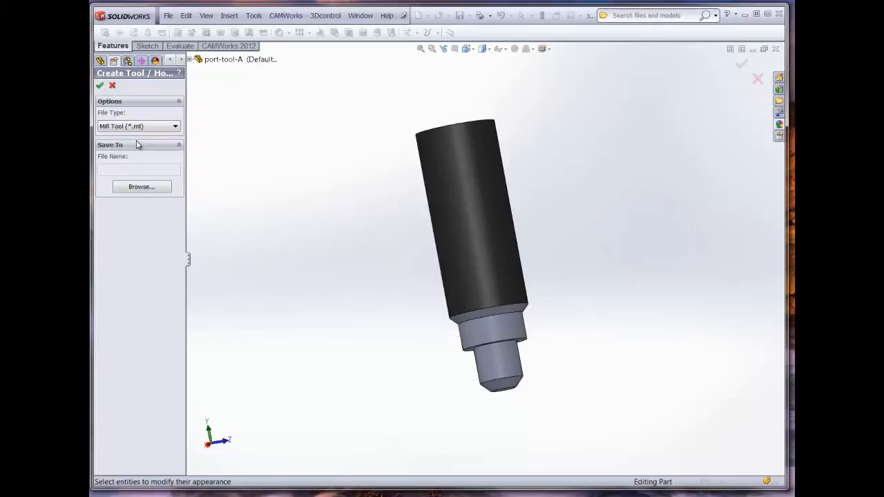
pyautogui.click(140, 188)
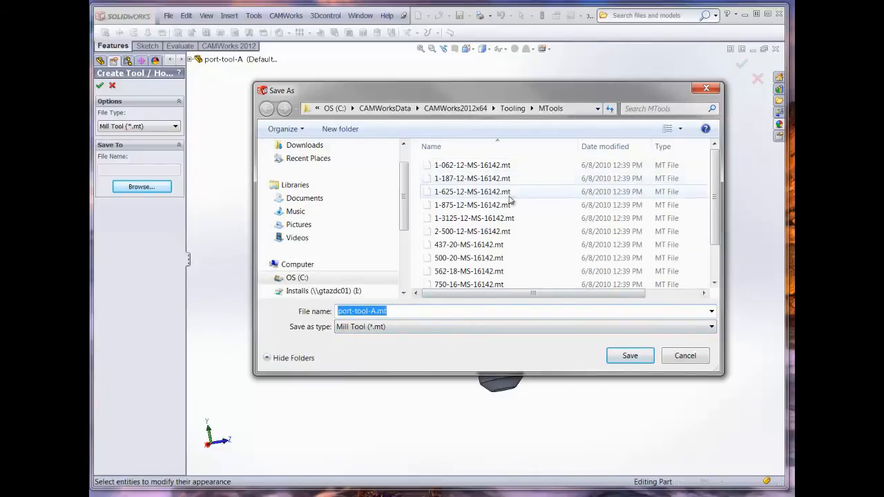
pyautogui.click(634, 360)
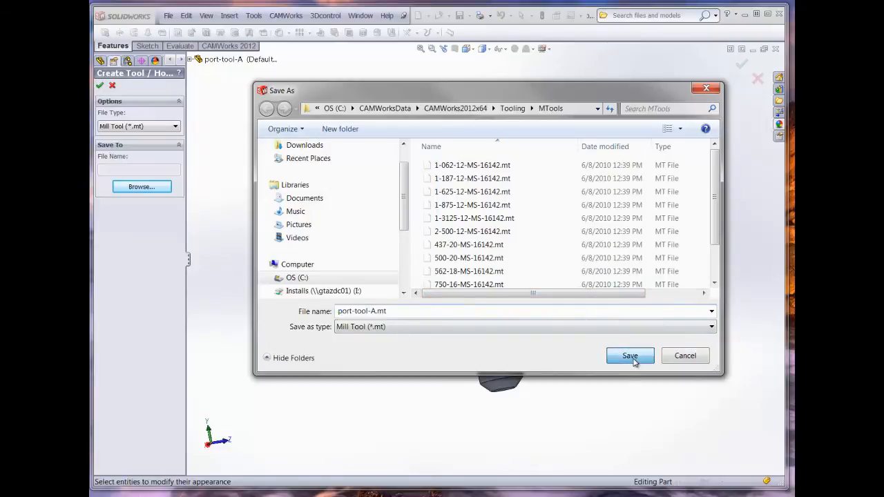
pyautogui.click(101, 86)
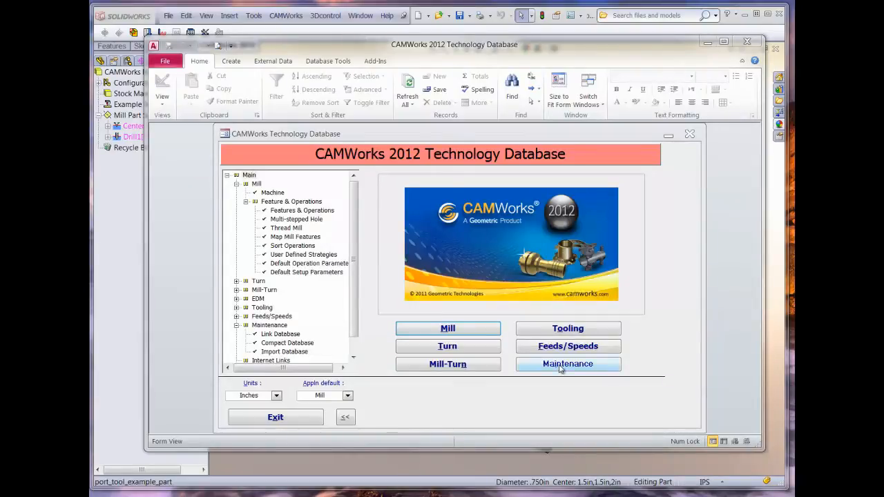
# Open the user-defined tool table among the form cutters in the CAMWorks 2012 Technology Database.
pyautogui.click(564, 331)
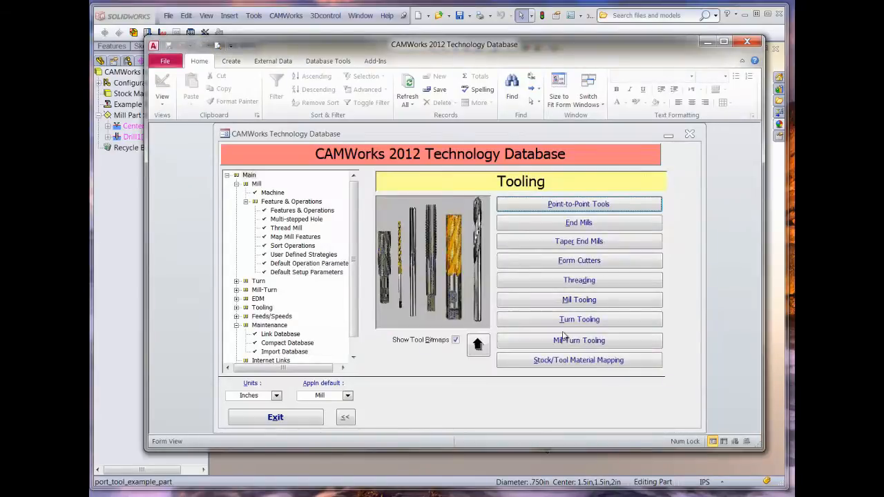
pyautogui.click(612, 261)
pyautogui.click(634, 262)
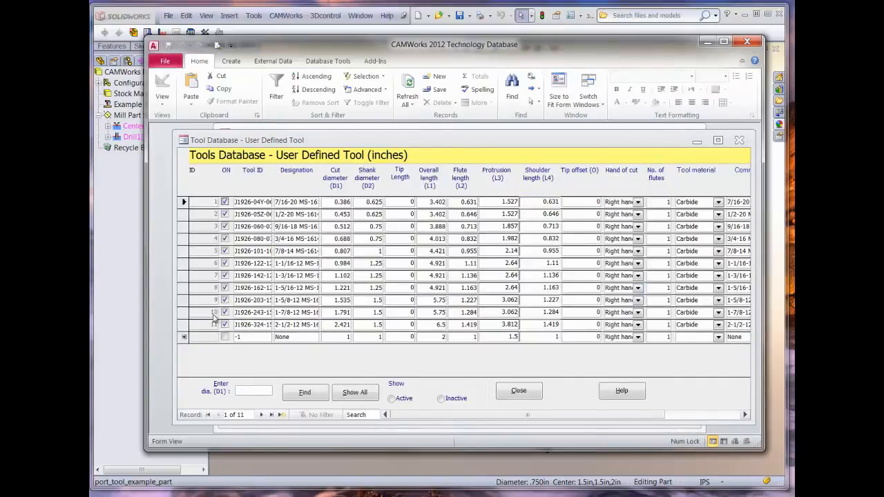
# Add an active tool record with the tool ID Port-A and a cut diameter of 0.75 in.
pyautogui.click(184, 337)
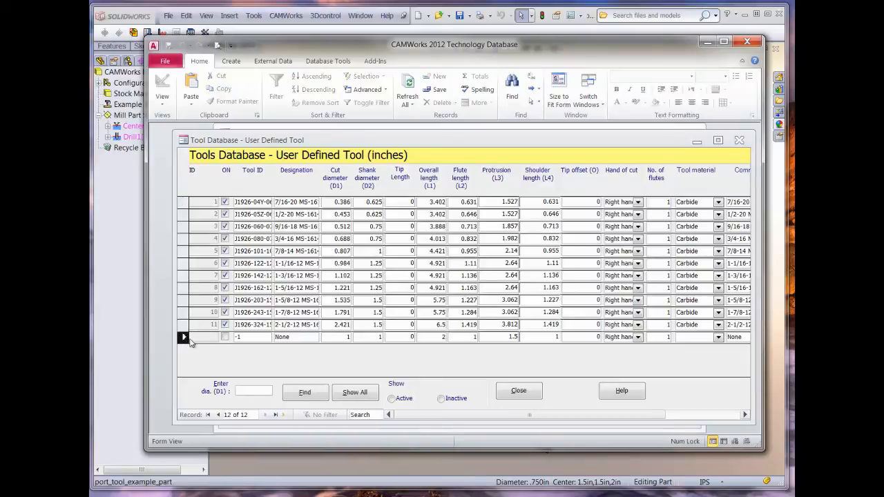
pyautogui.click(224, 337)
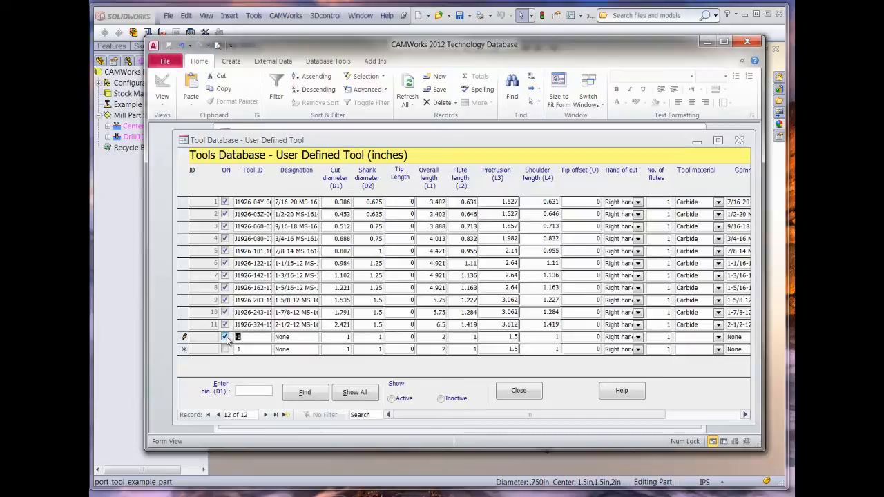
pyautogui.write('Port')
pyautogui.press('Tab')
pyautogui.press('Tab')
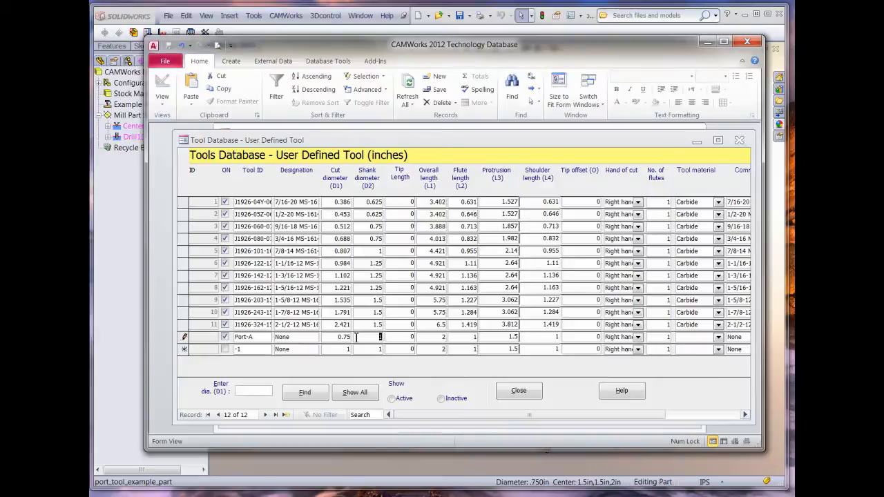
# Set the Port-A tool's shank diameter to 0.75, flute length to 0.75 and overall length to 2.5 in.
pyautogui.press('BackSpace')
pyautogui.press('Tab')
pyautogui.press('Tab')
pyautogui.press('Tab')
pyautogui.press('BackSpace')
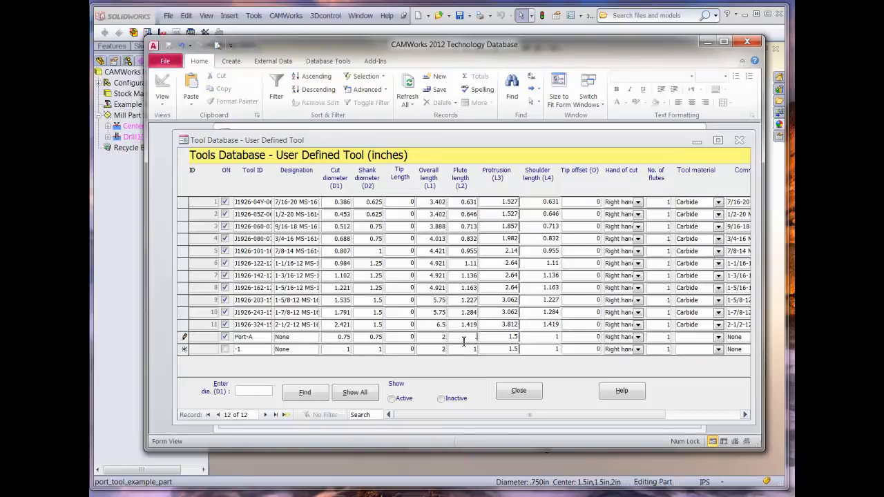
pyautogui.hotkey('shift', 'Tab')
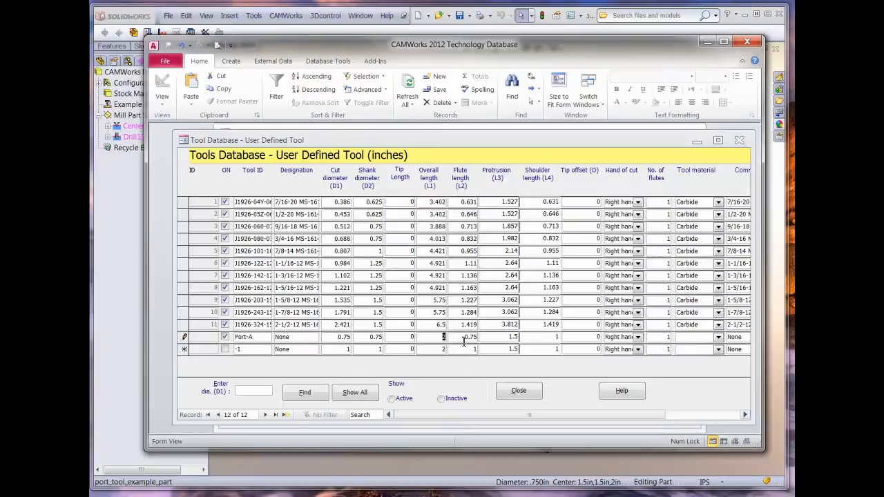
pyautogui.write('2.5')
# Set the Port-A record's tool material to Carbide, keeping the default protrusion, shoulder length, tip offset, hand of cut and flute count.
pyautogui.press('Tab')
pyautogui.press('Tab')
pyautogui.press('Tab')
pyautogui.press('Tab')
pyautogui.press('Tab')
pyautogui.click(718, 337)
pyautogui.click(704, 347)
# Link the Port-A record to the port-tool-A.mt file in the MTools folder and save the record.
pyautogui.moveTo(654, 418); pyautogui.dragTo(734, 422)
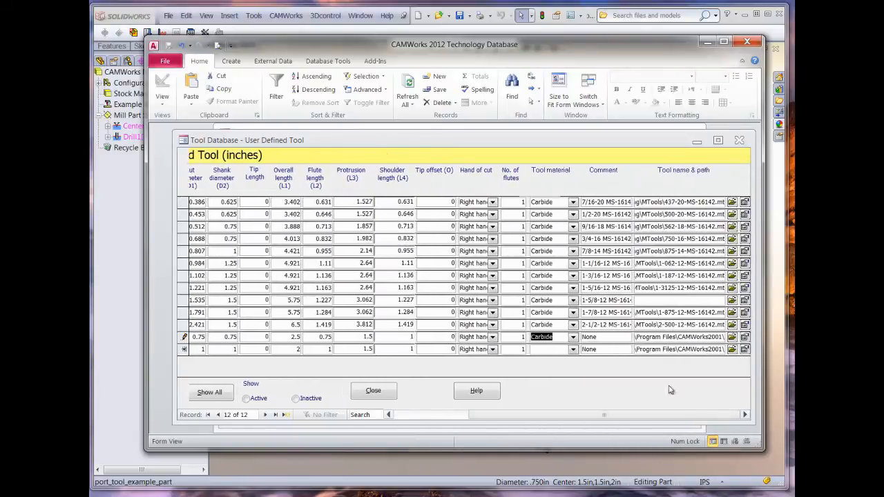
pyautogui.click(603, 339)
pyautogui.click(732, 337)
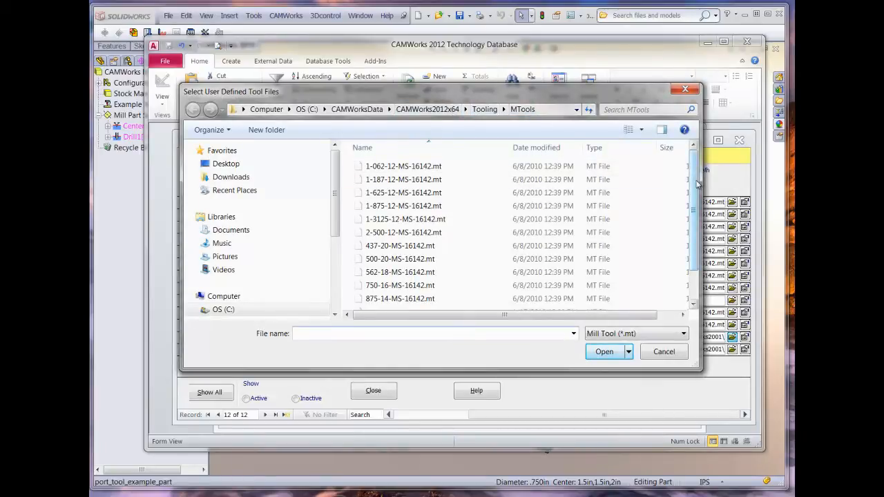
pyautogui.scroll(-2, 692, 181)
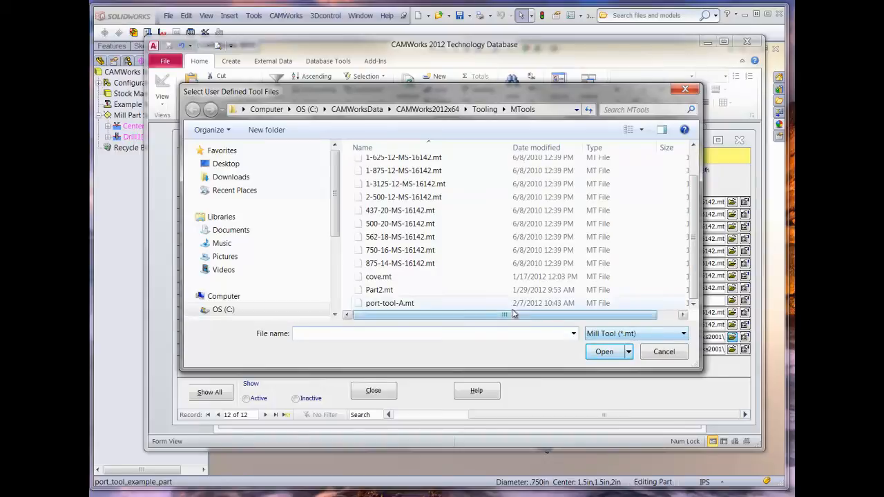
pyautogui.click(399, 307)
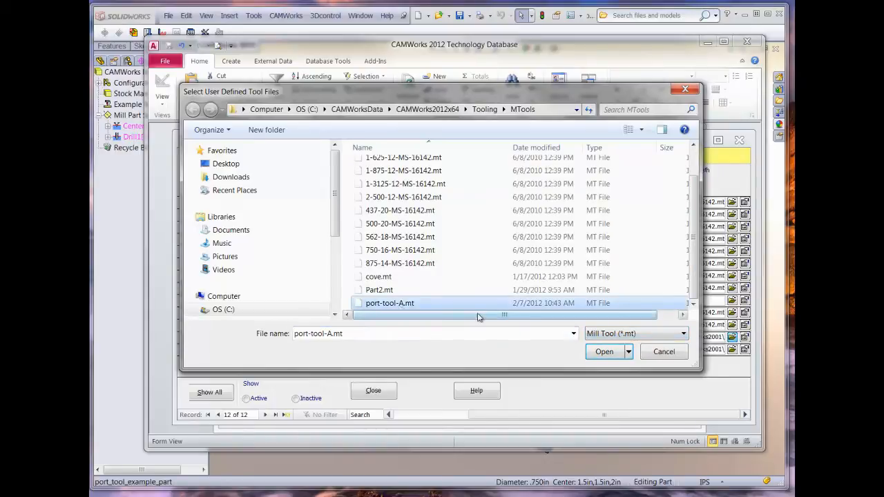
pyautogui.click(604, 352)
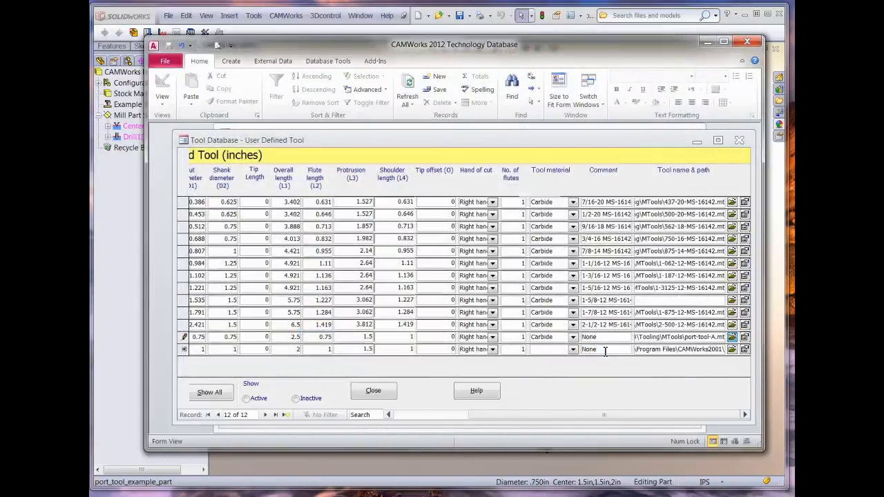
pyautogui.click(184, 337)
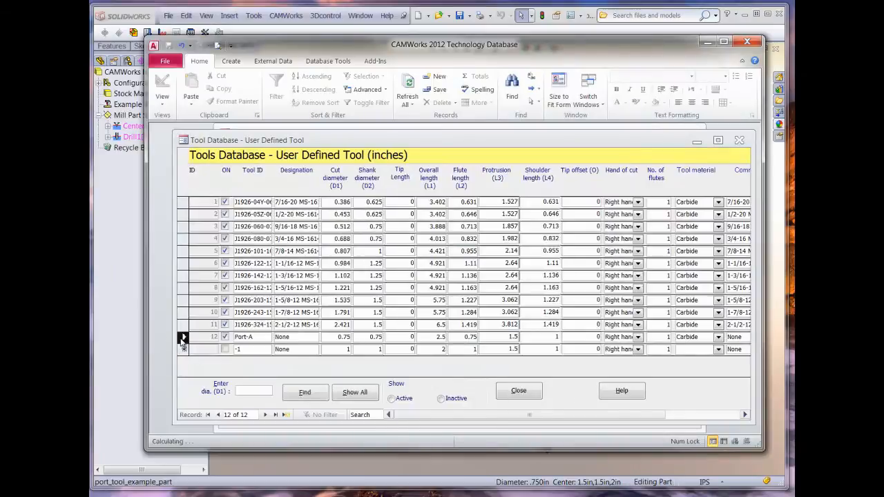
# Close the user-defined tool table, return to the Technology Database main page and switch back to the SolidWorks part.
pyautogui.click(519, 391)
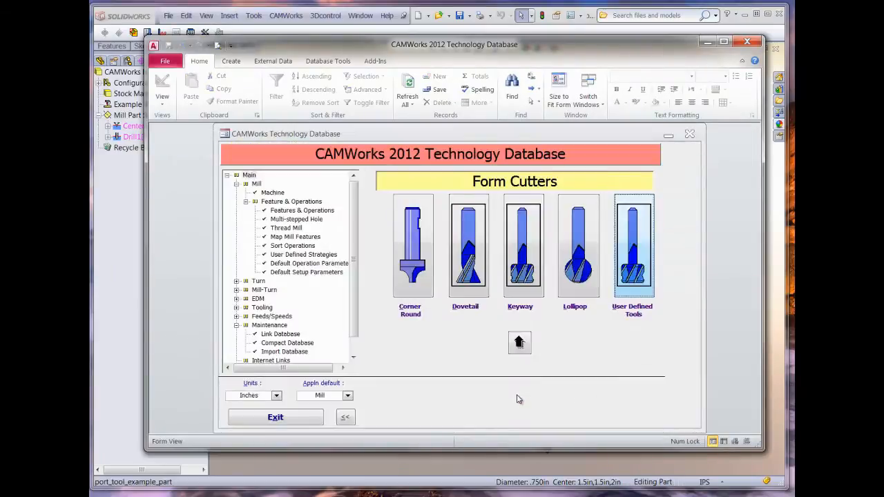
pyautogui.click(520, 344)
pyautogui.click(475, 345)
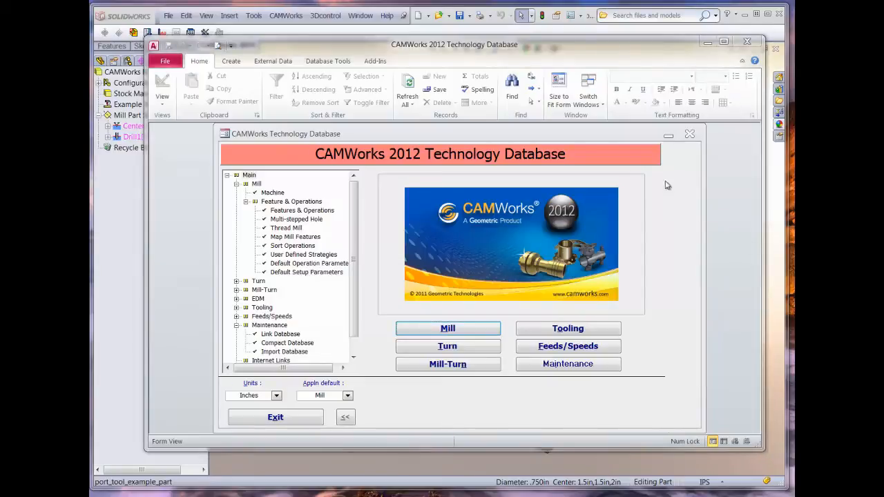
pyautogui.click(708, 43)
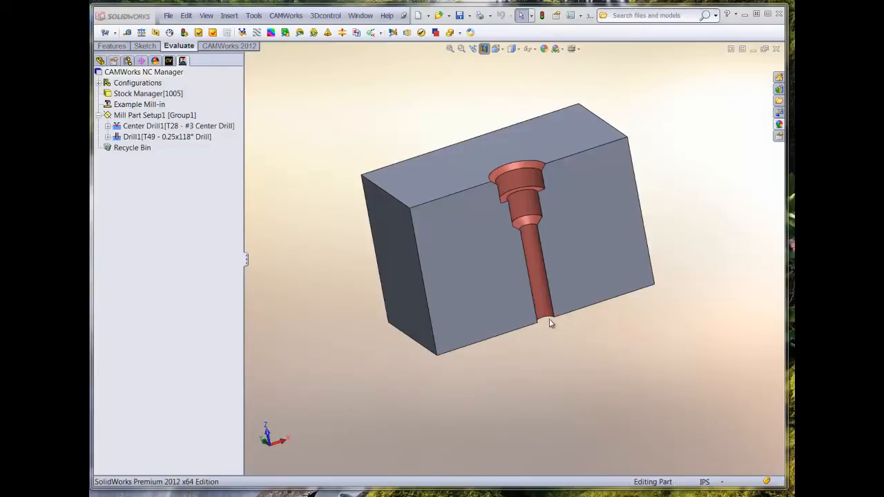
# Insert a Drill operation for the Hole1 feature under Mill Part Setup1.
pyautogui.click(203, 142)
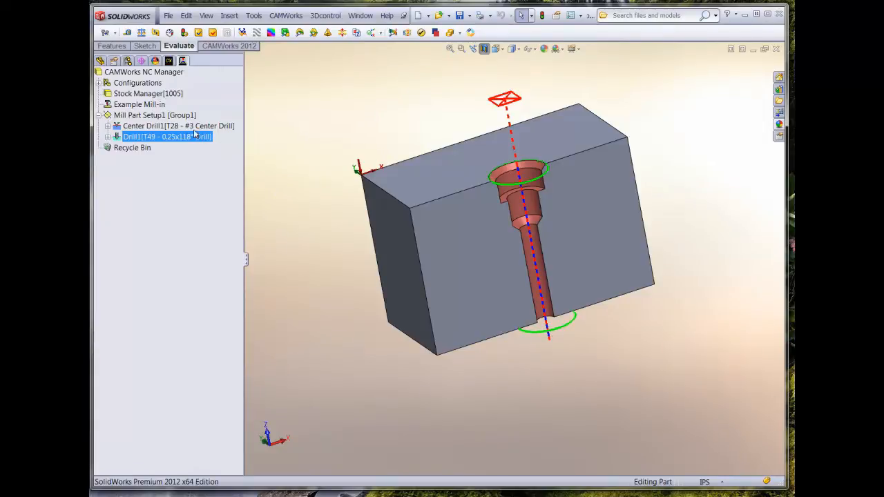
pyautogui.click(179, 116)
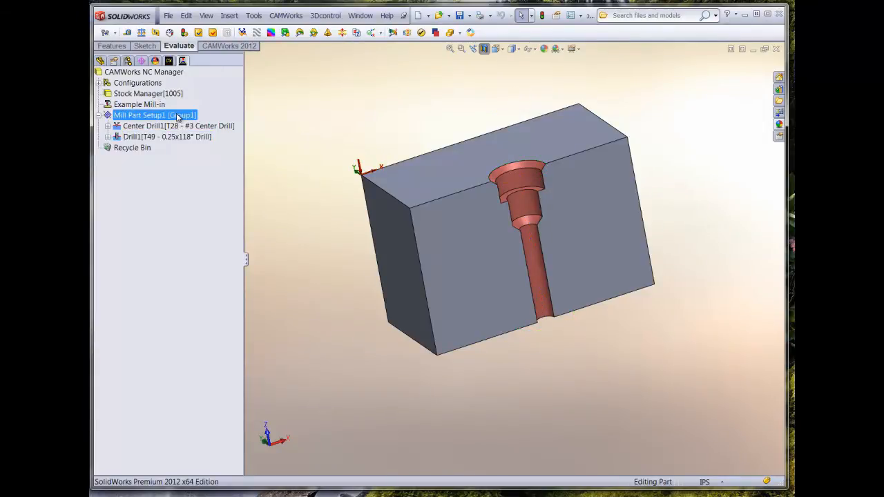
pyautogui.rightClick(178, 116)
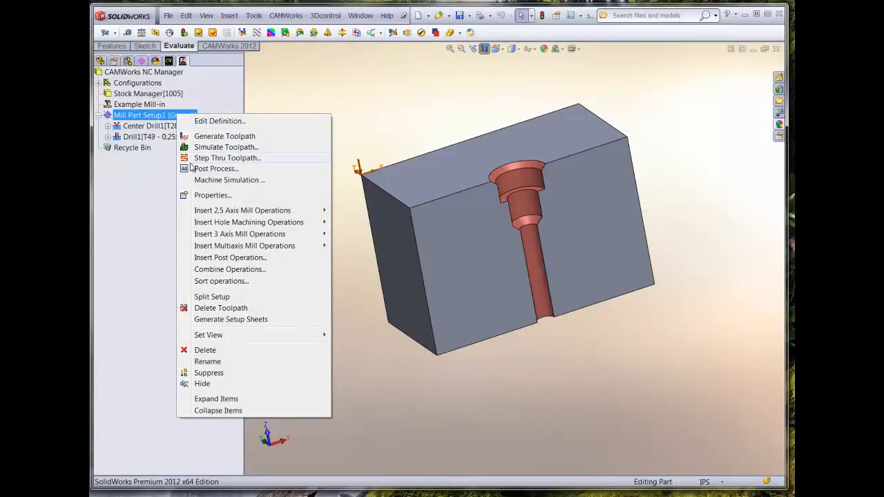
pyautogui.moveTo(220, 223)
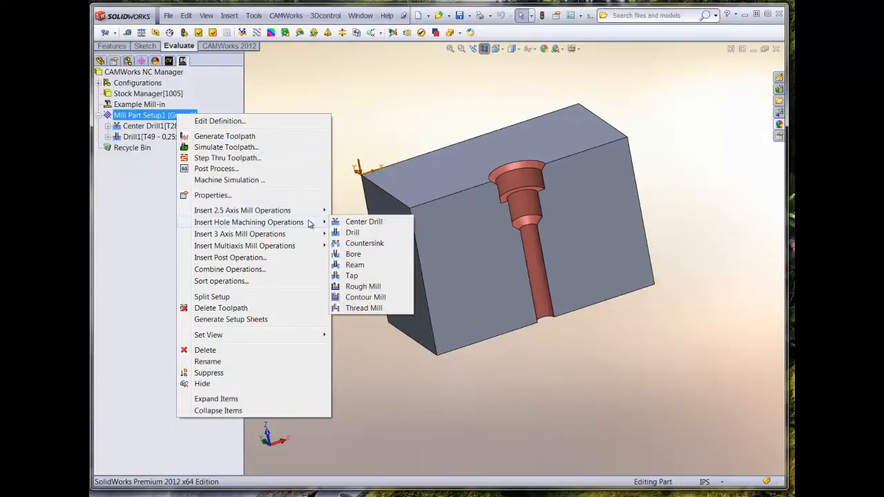
pyautogui.click(358, 236)
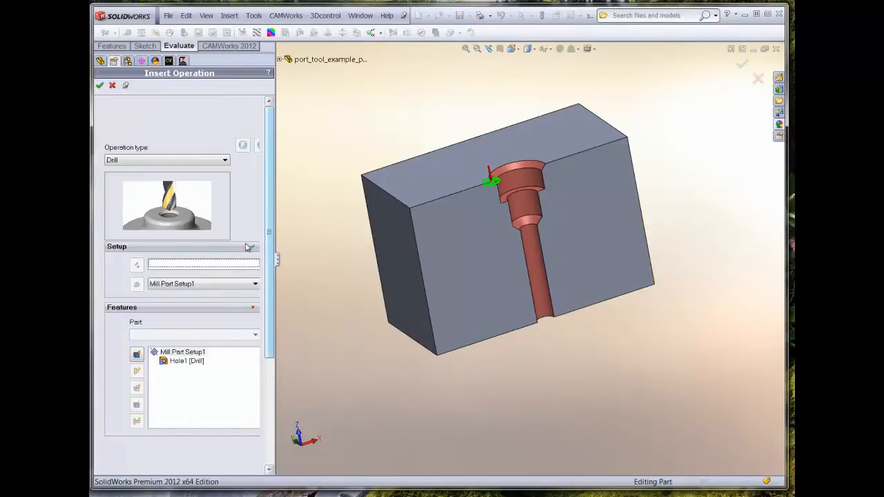
pyautogui.click(191, 361)
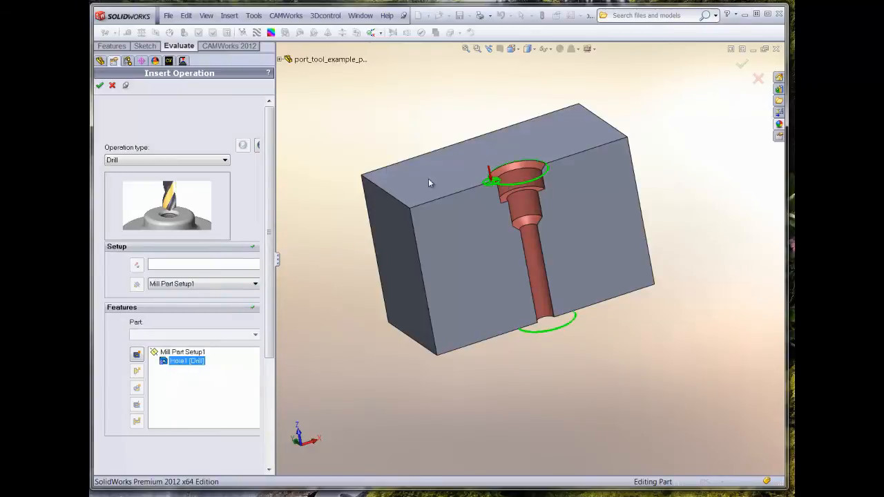
pyautogui.click(100, 87)
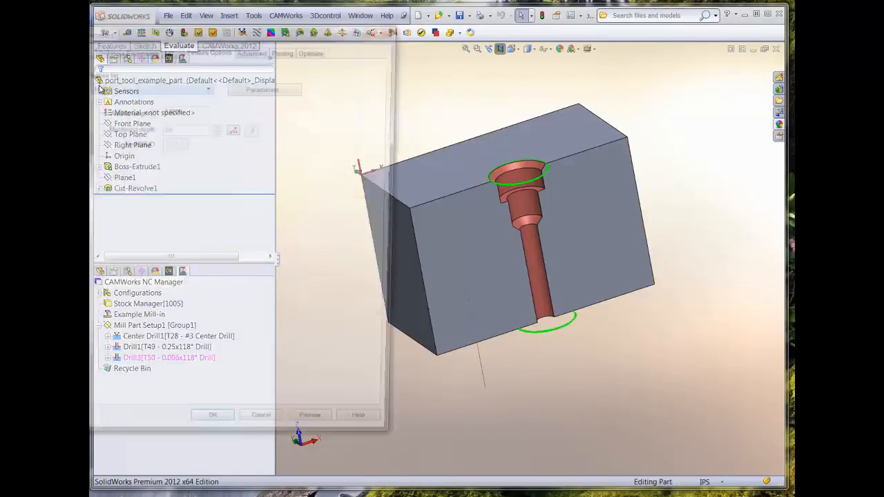
# Add the user-defined tool Port-A from the tool library to the new drill operation's tool crib.
pyautogui.moveTo(123, 31); pyautogui.dragTo(180, 32)
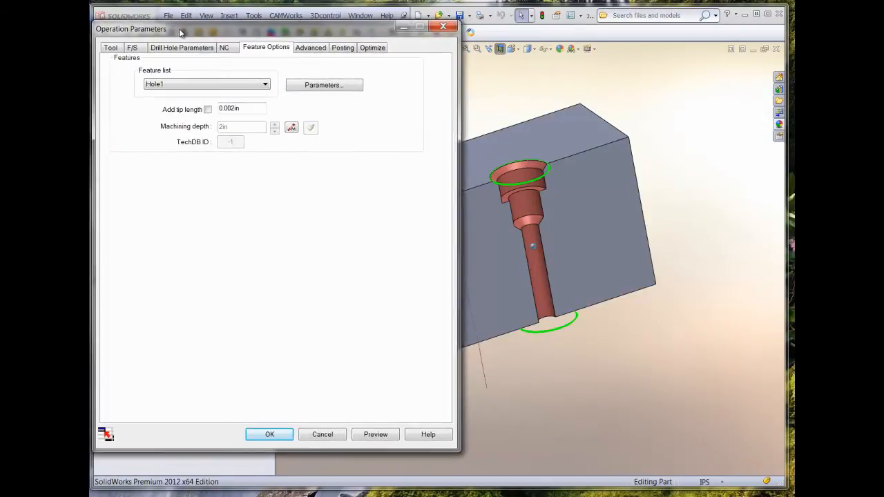
pyautogui.click(107, 47)
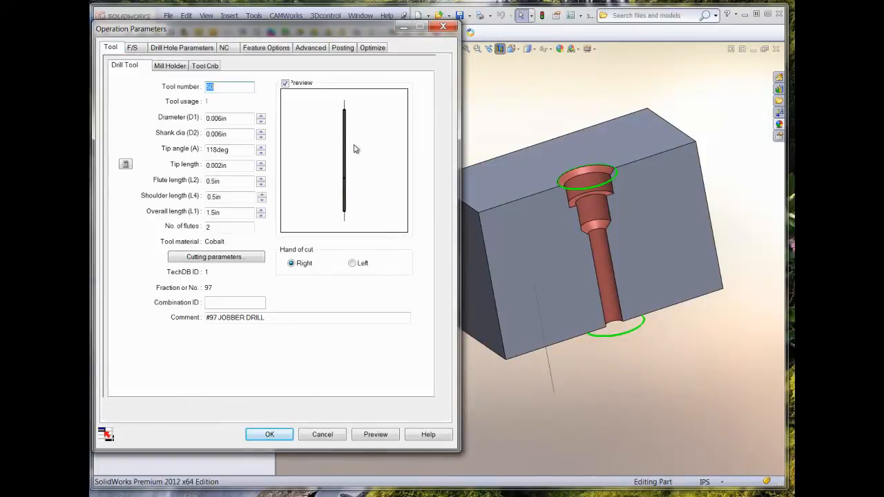
pyautogui.click(204, 65)
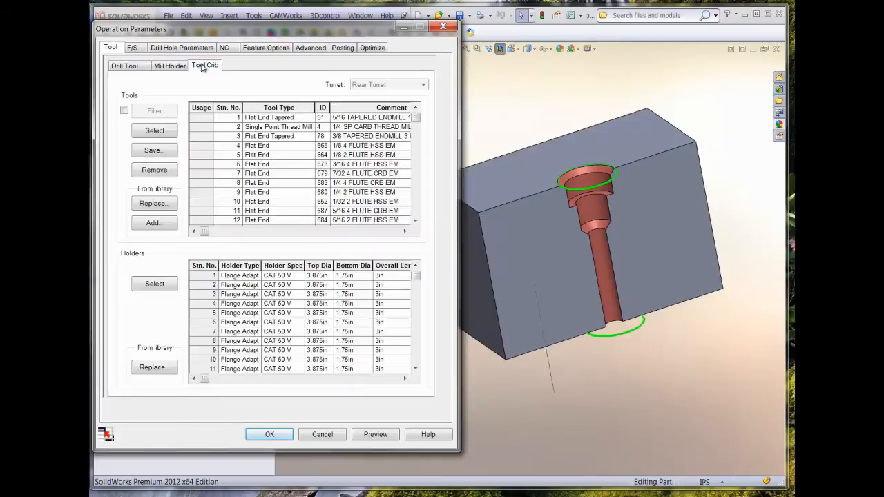
pyautogui.click(166, 224)
pyautogui.click(228, 193)
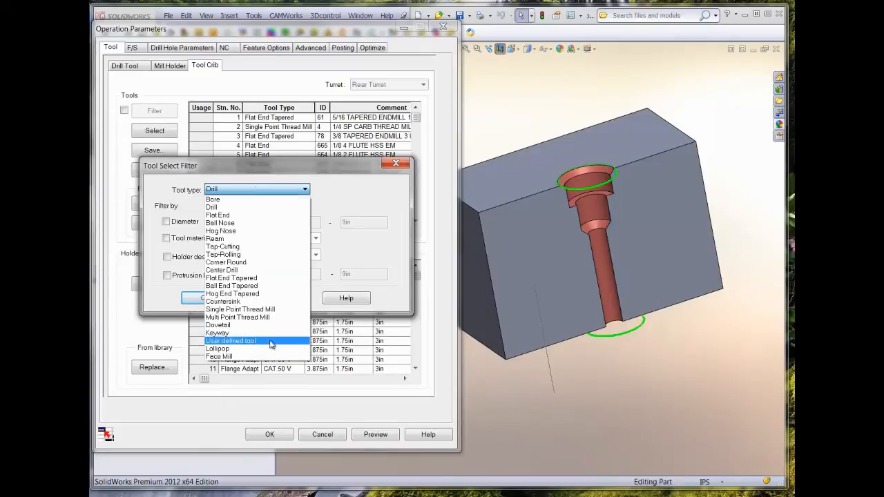
pyautogui.click(271, 341)
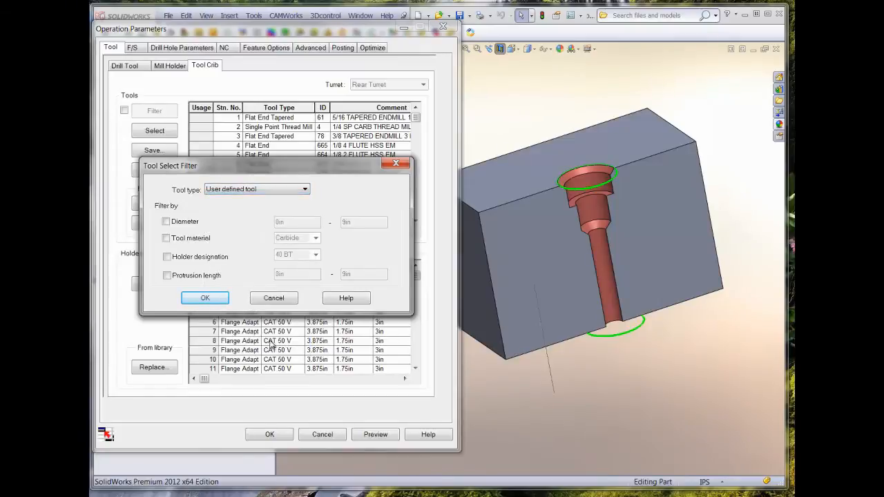
pyautogui.click(206, 298)
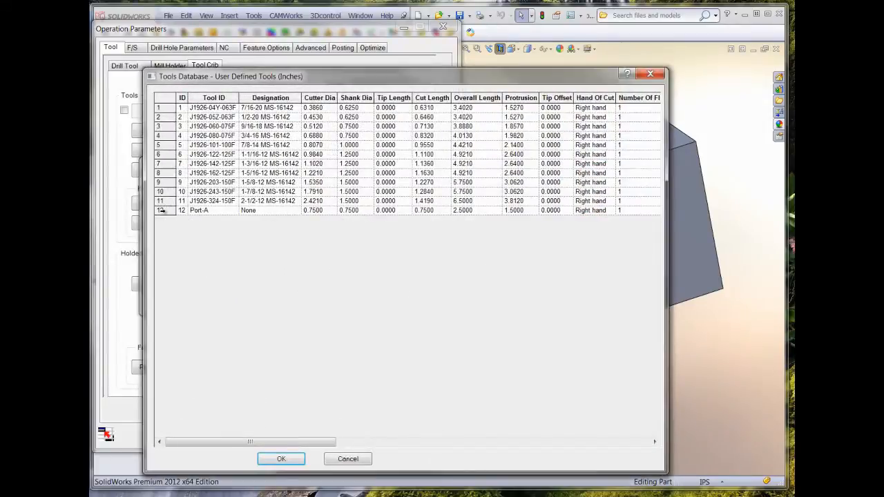
pyautogui.click(169, 210)
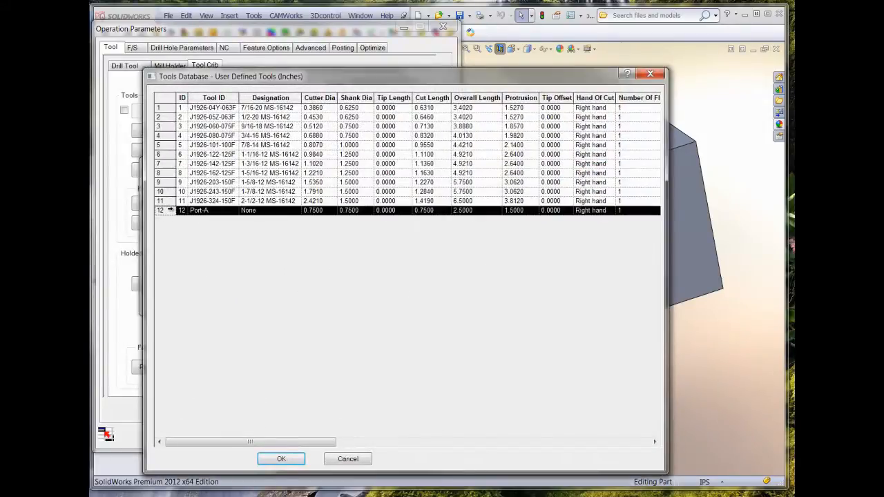
pyautogui.click(283, 458)
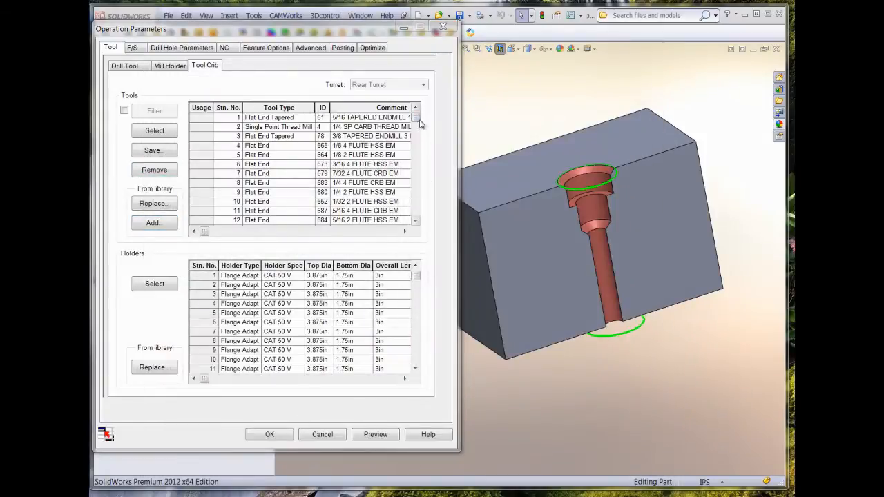
# Assign the user-defined tool at station 52 of the tool crib to the drill operation.
pyautogui.moveTo(416, 119); pyautogui.dragTo(416, 212)
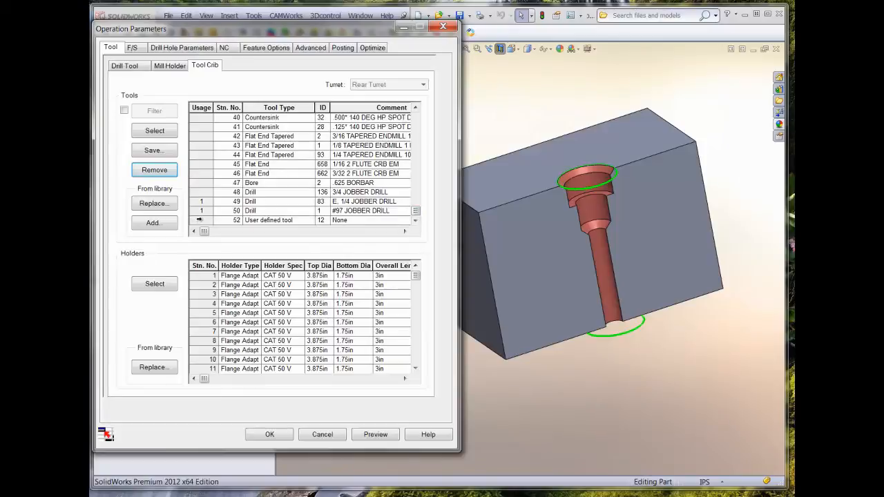
pyautogui.click(202, 220)
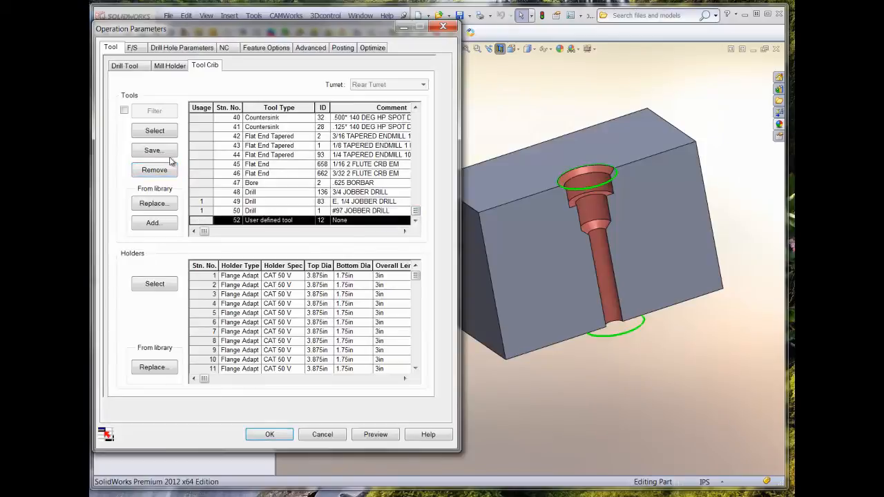
pyautogui.click(152, 132)
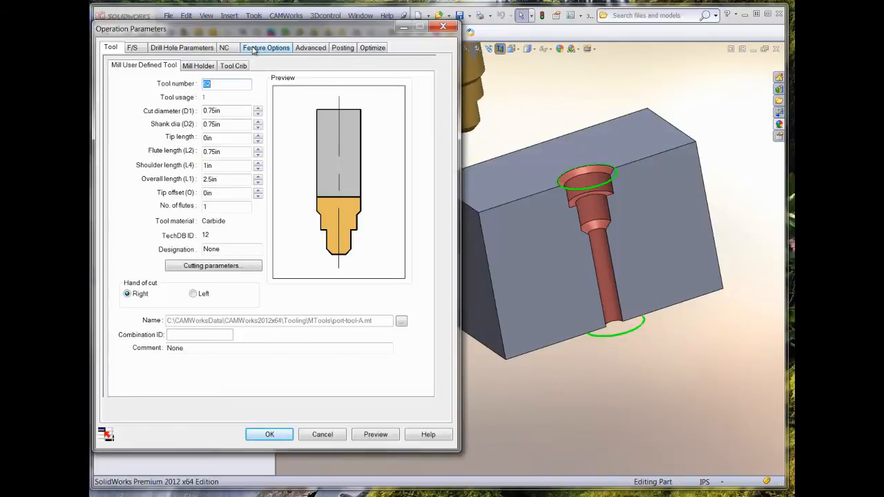
# Override the machining depth of Hole1 in the drill operation and set it to .75.
pyautogui.click(254, 49)
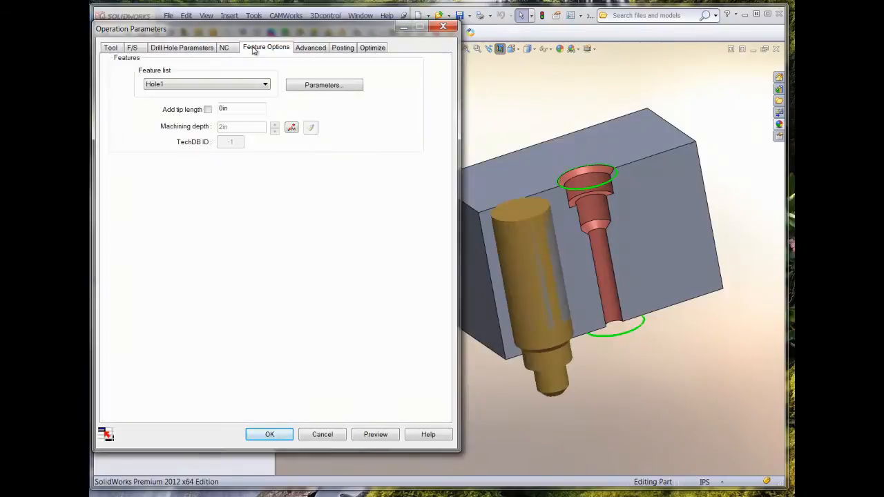
pyautogui.click(292, 129)
pyautogui.moveTo(265, 127); pyautogui.dragTo(219, 124)
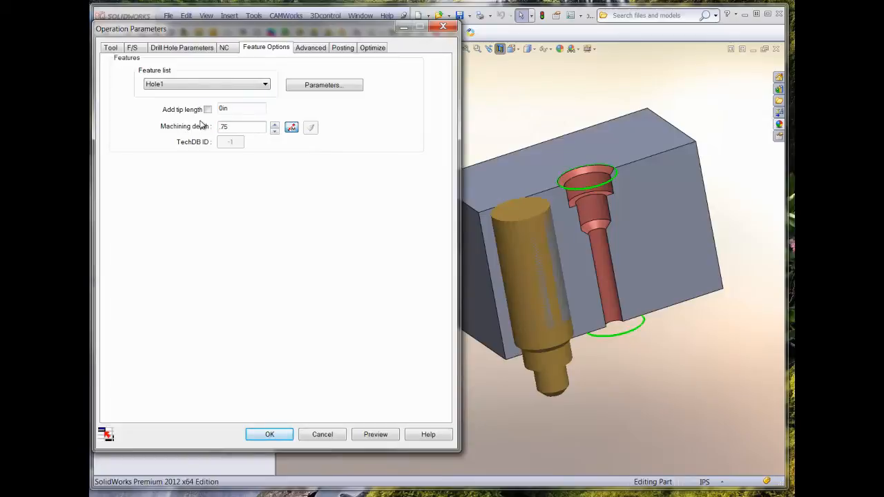
# Generate a preview of the port tool's toolpath and step through its moves down to the full drilling depth.
pyautogui.click(376, 435)
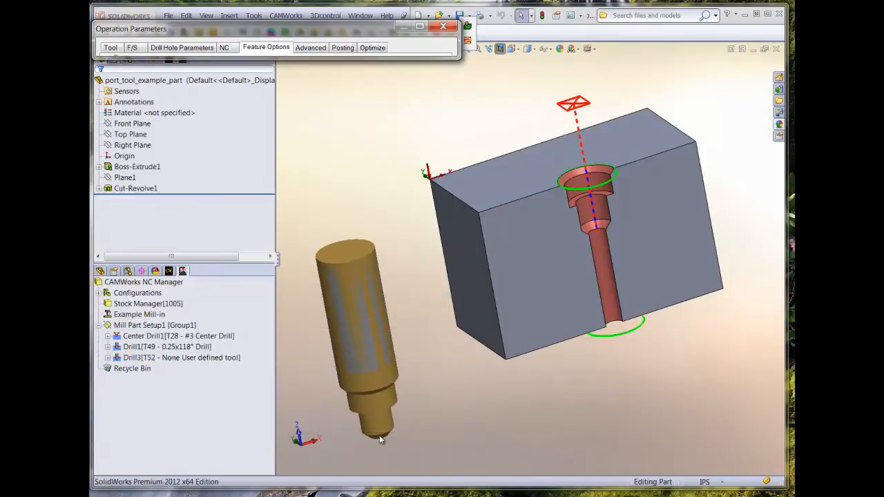
pyautogui.moveTo(379, 435); pyautogui.dragTo(446, 349, button='middle')
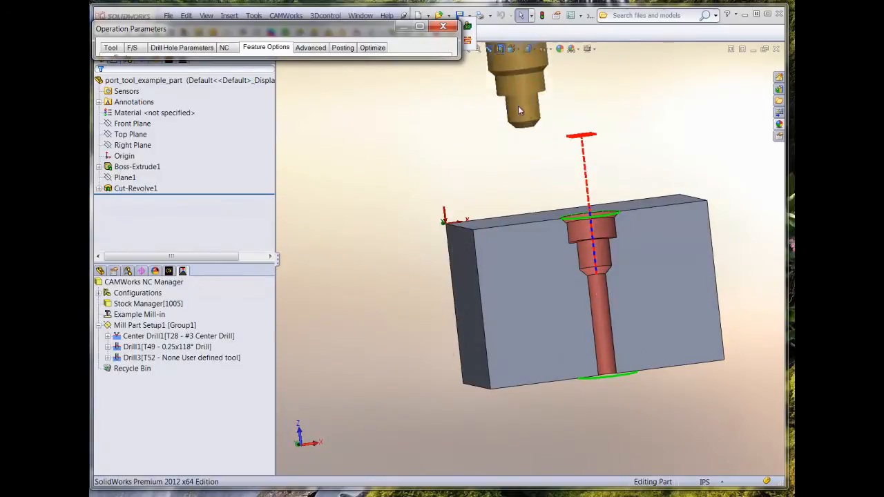
pyautogui.click(468, 42)
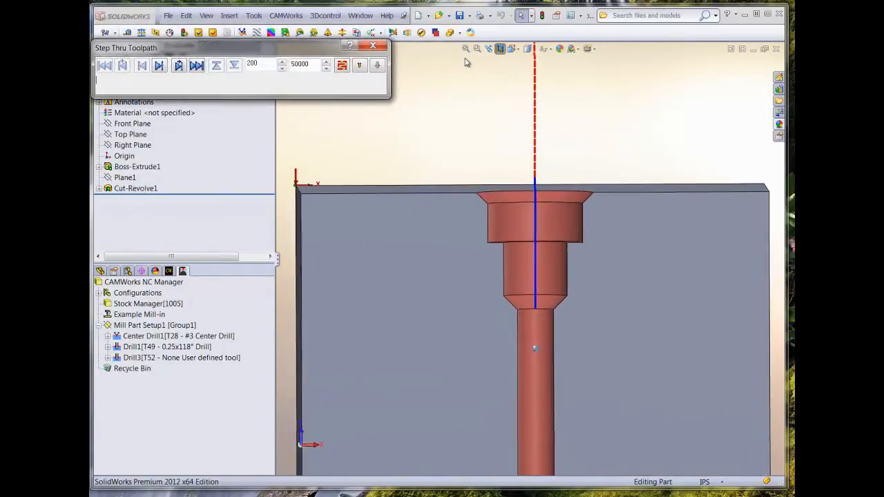
pyautogui.click(160, 66)
pyautogui.click(160, 66)
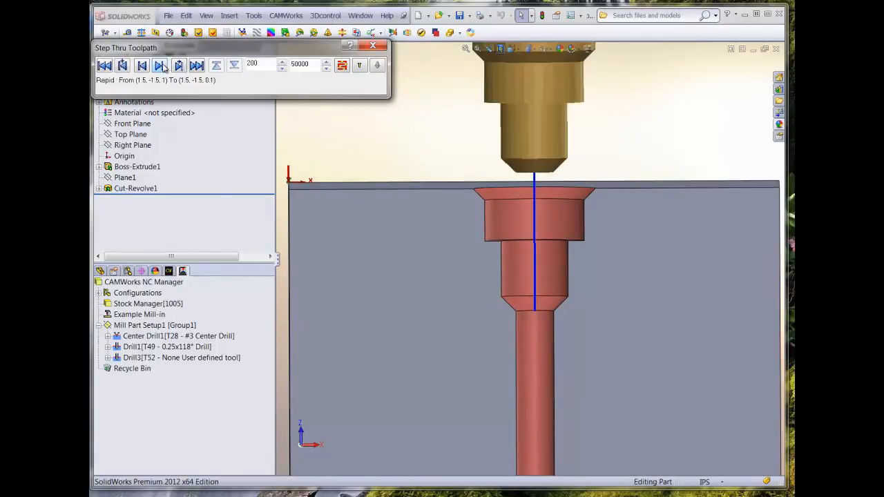
pyautogui.click(160, 65)
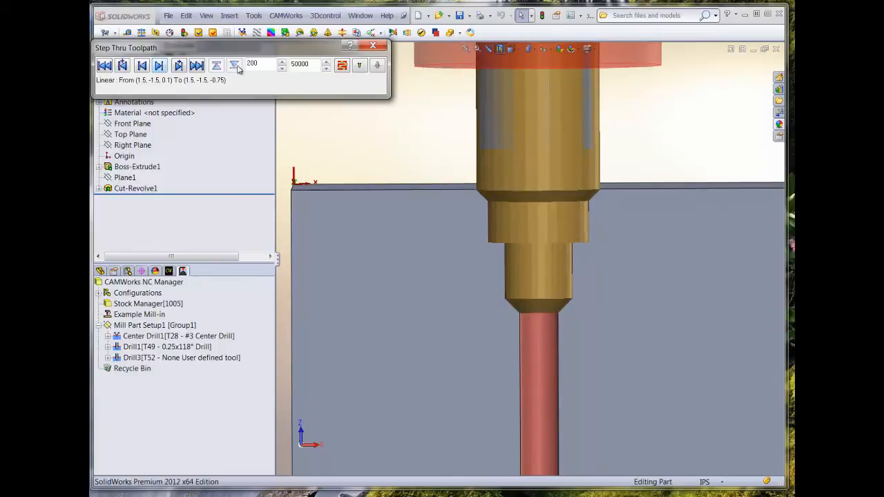
pyautogui.click(371, 47)
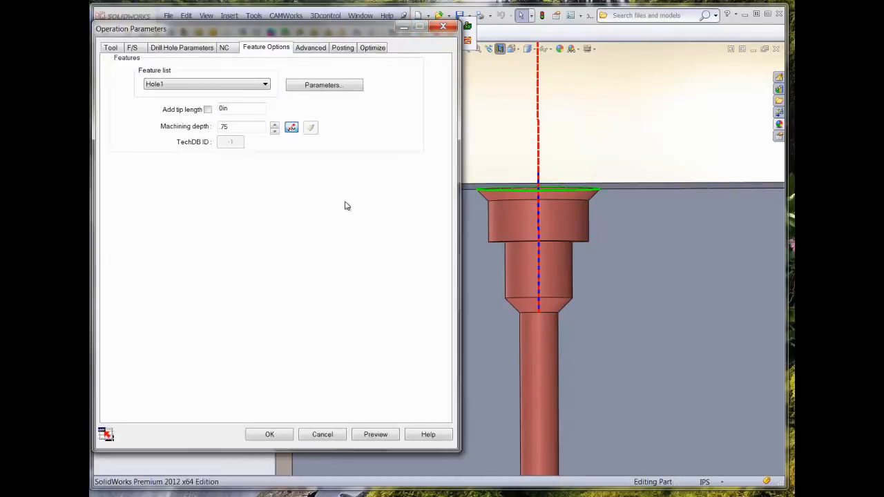
# Accept the port tool's drill operation without inserting another one, and turn off the part's section view.
pyautogui.click(269, 434)
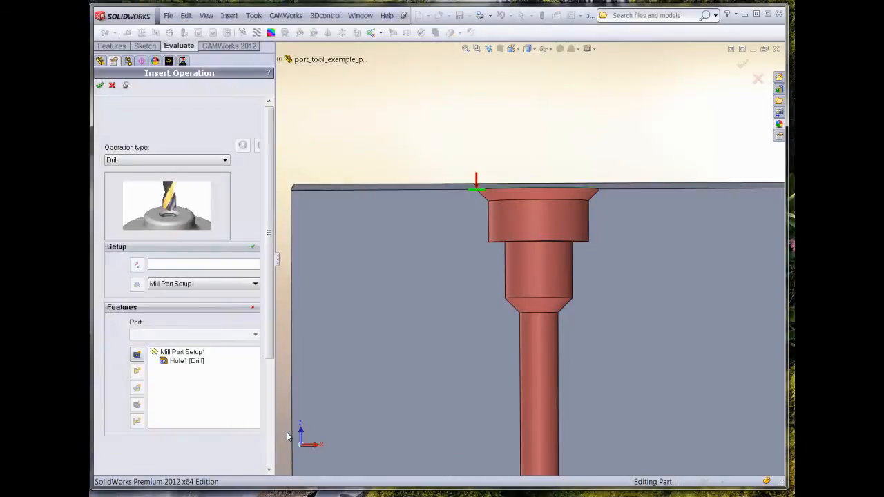
pyautogui.click(112, 85)
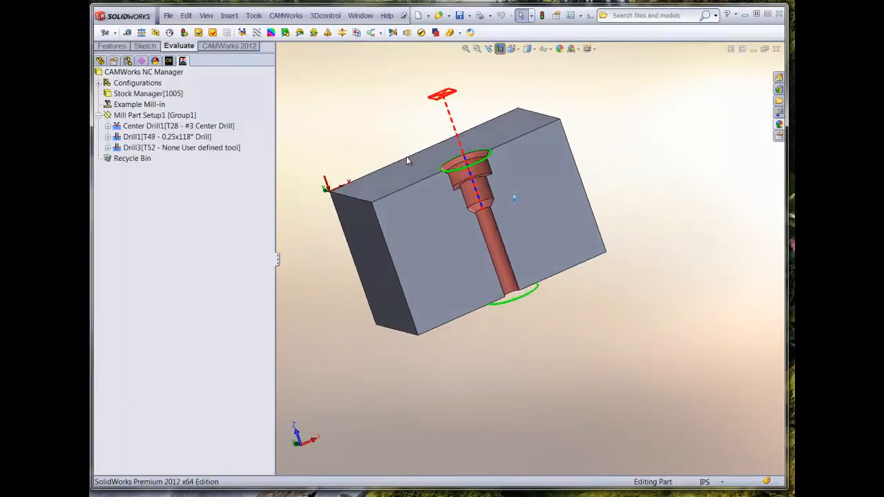
pyautogui.click(500, 49)
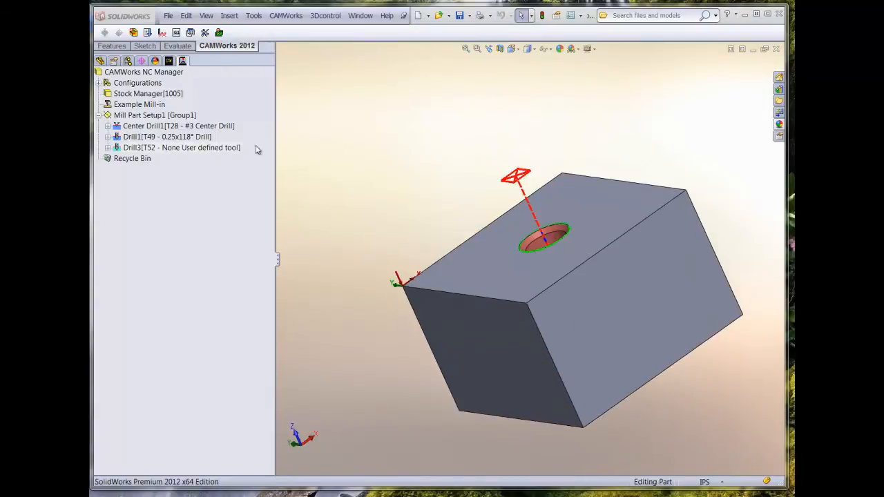
# Simulate the mill part's toolpaths, advancing through the center drill, drill and port tool operations one at a time to the end.
pyautogui.click(219, 33)
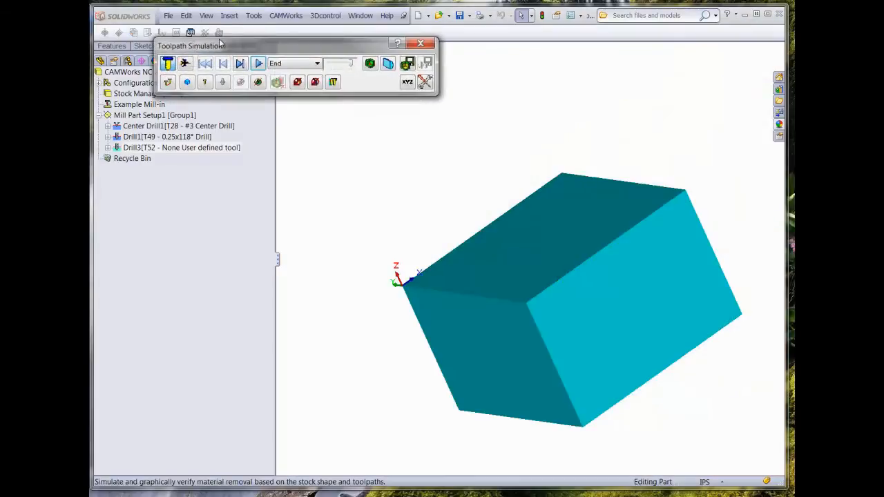
pyautogui.click(240, 63)
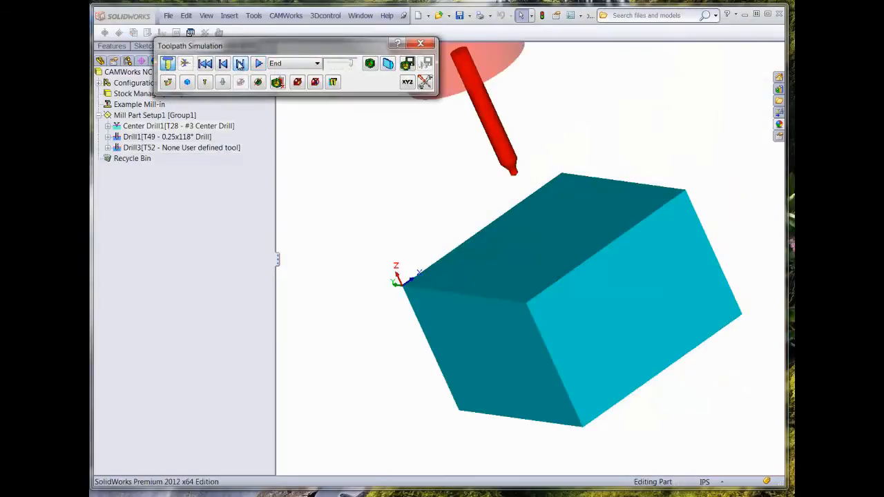
pyautogui.click(239, 64)
pyautogui.click(240, 64)
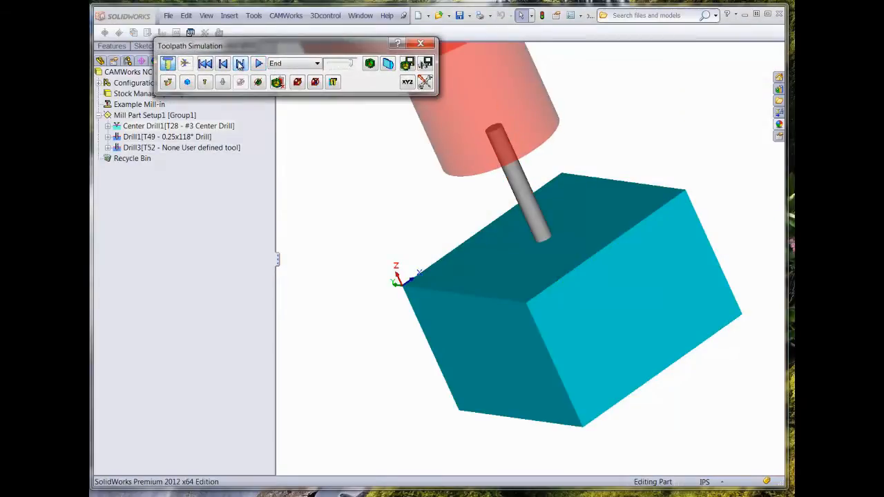
pyautogui.click(239, 63)
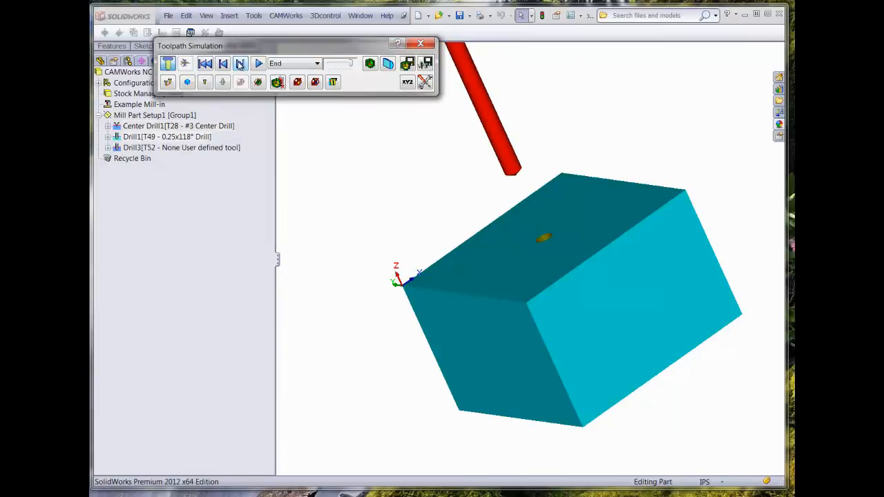
pyautogui.click(240, 63)
pyautogui.click(239, 64)
pyautogui.click(240, 63)
pyautogui.click(240, 64)
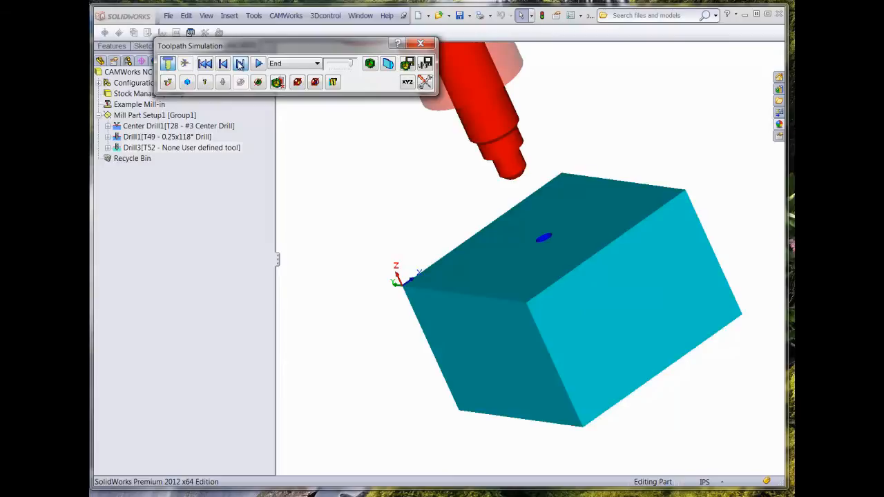
pyautogui.click(240, 63)
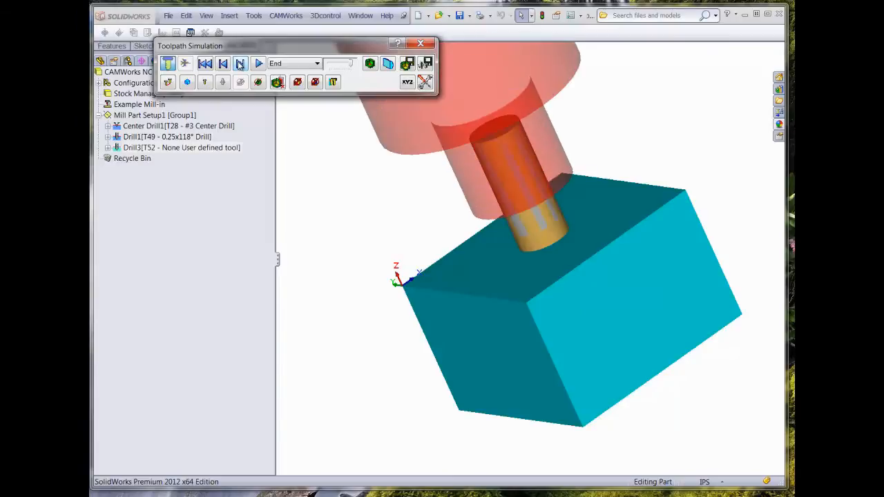
pyautogui.click(240, 64)
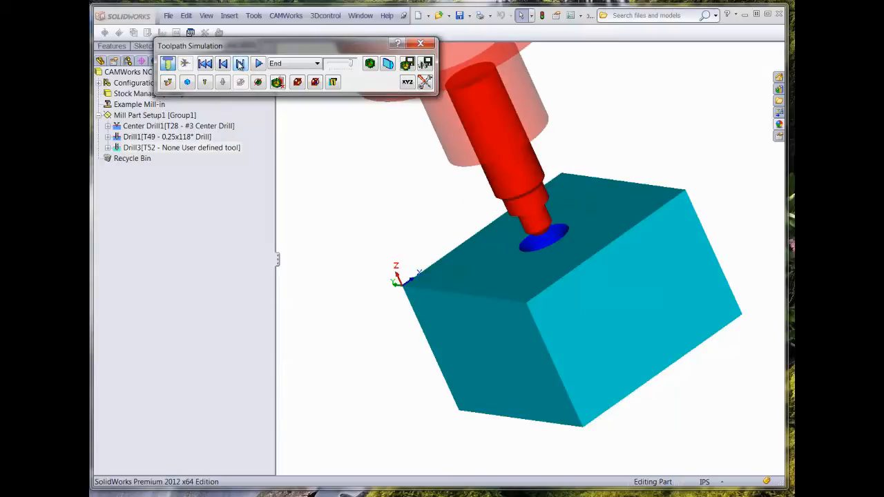
pyautogui.click(240, 65)
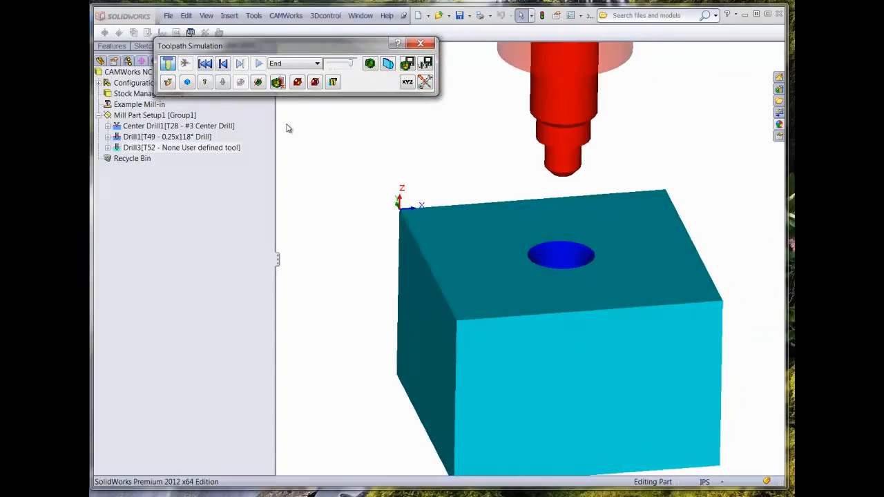
# Section the simulated stock along the XZ plane to inspect the finished hole profile, and close the toolpath simulation.
pyautogui.click(388, 67)
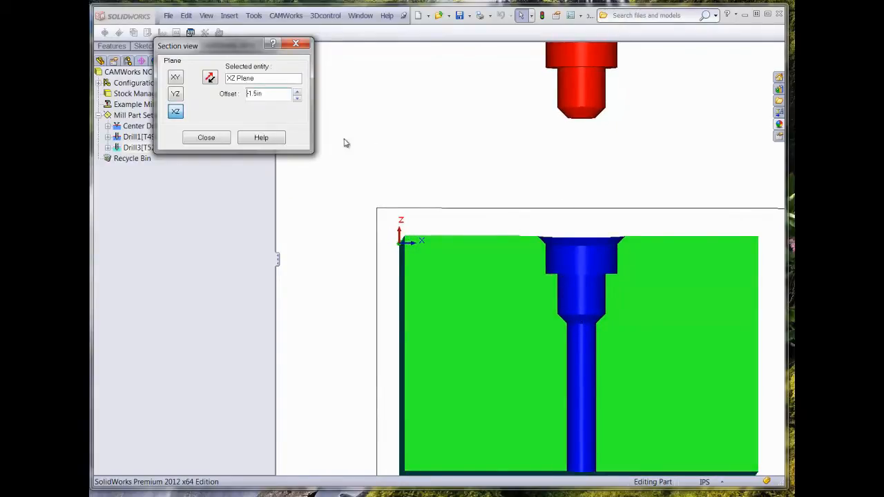
pyautogui.click(226, 138)
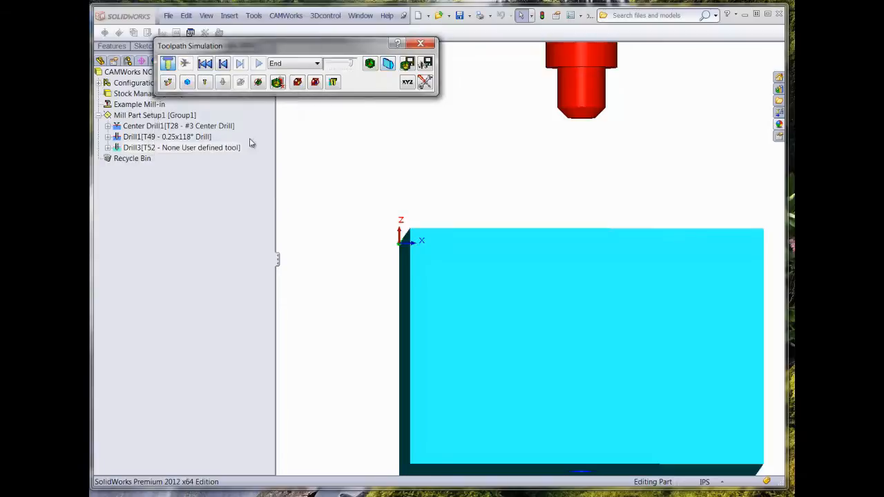
pyautogui.click(420, 43)
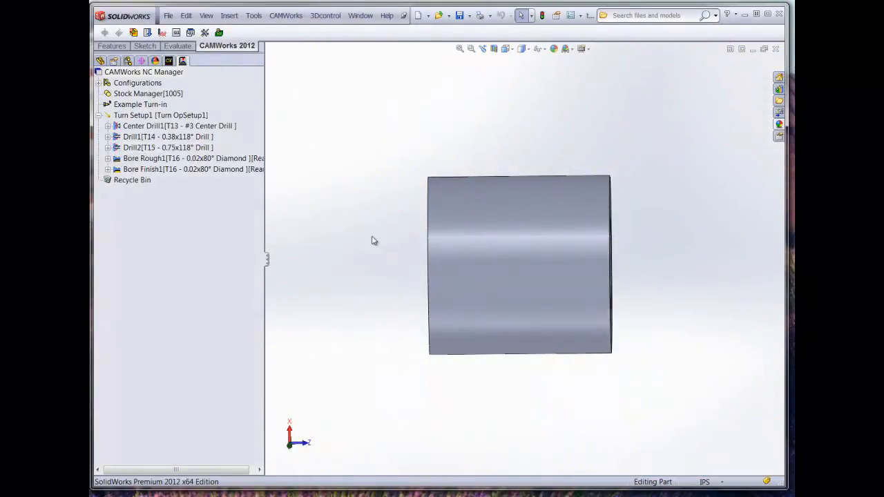
# Section the turned example part and review the toolpaths of Center Drill1, Drill1, Drill2, Bore Rough1 and Bore Finish1.
pyautogui.press('space')
pyautogui.click(388, 276)
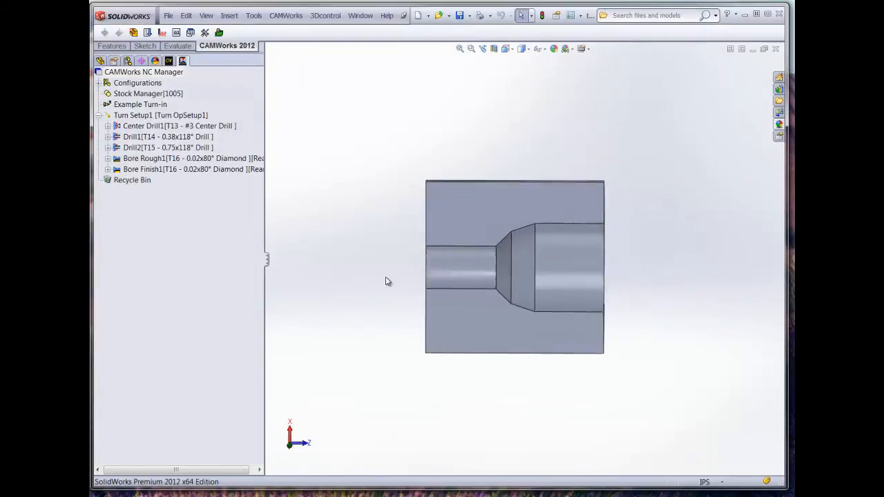
pyautogui.click(150, 127)
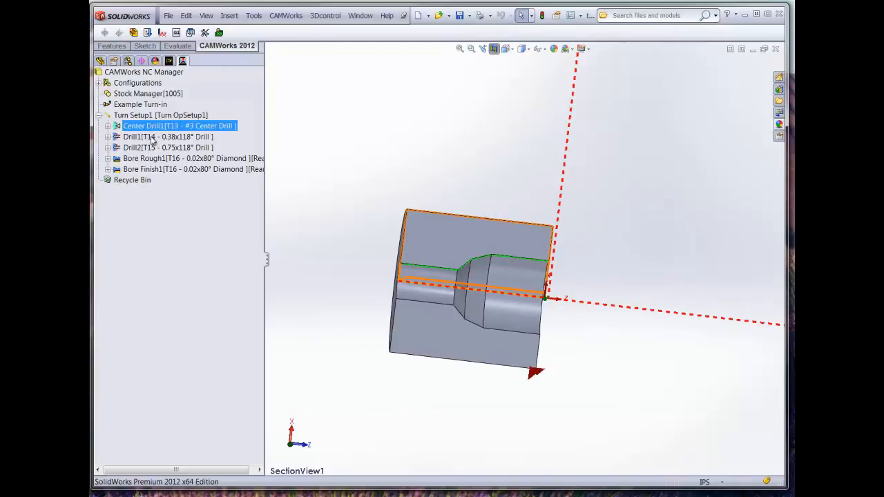
pyautogui.click(151, 141)
pyautogui.click(153, 148)
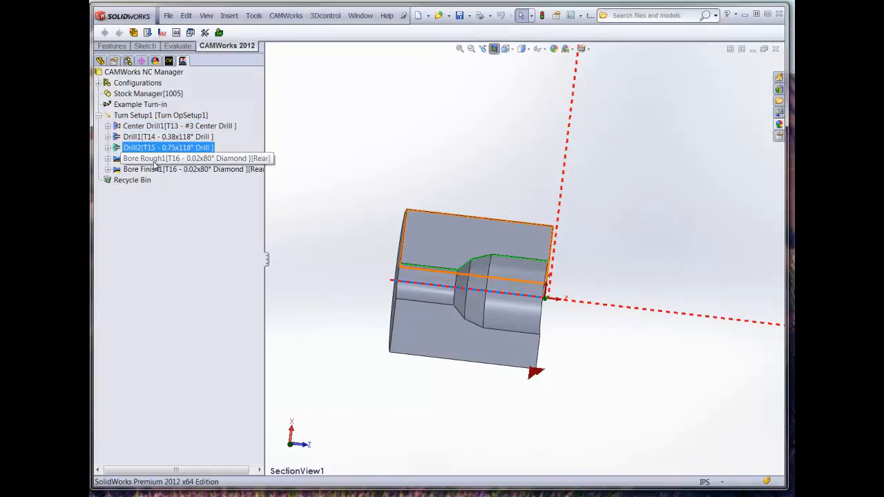
pyautogui.click(154, 161)
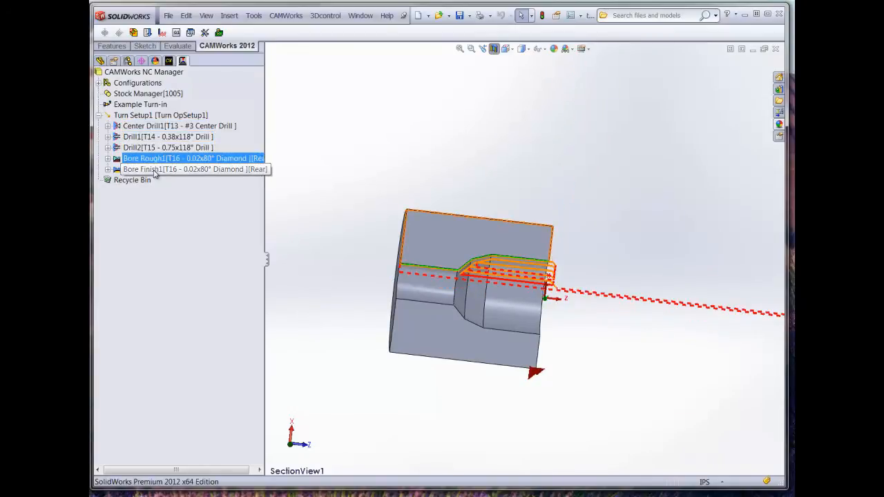
pyautogui.click(154, 173)
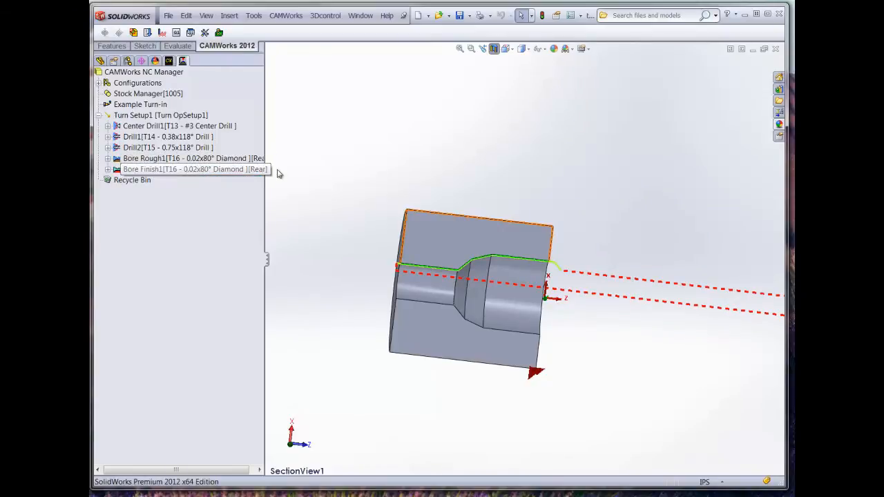
pyautogui.click(324, 168)
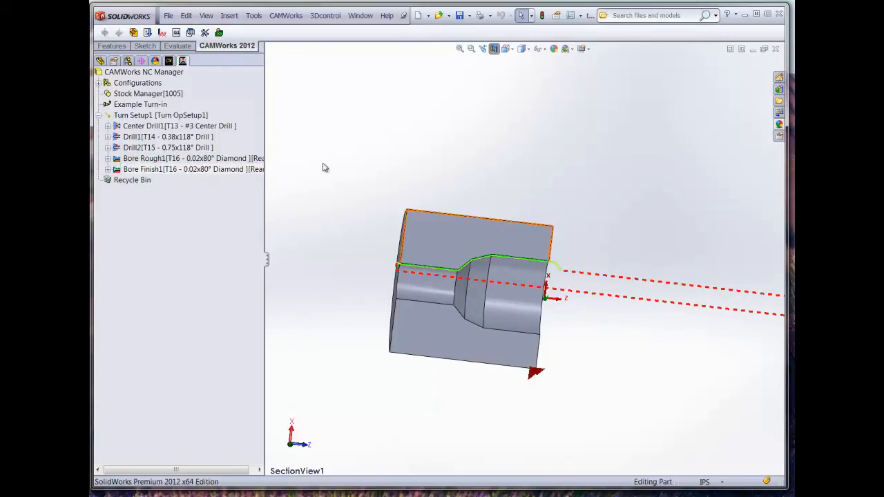
# In the example-turn-insert part, extrude the insert profile sketch blind by 0.10 in in the reversed direction and save the part.
pyautogui.hotkey('ctrl', 'Tab')
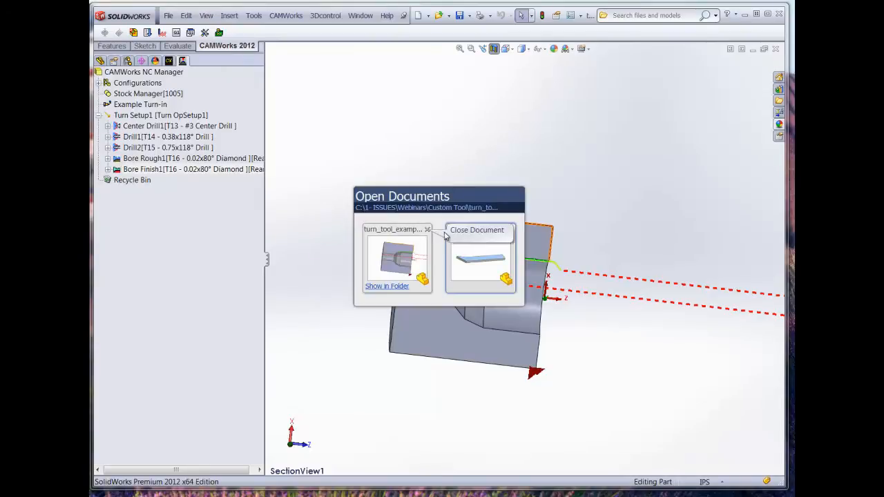
pyautogui.click(471, 262)
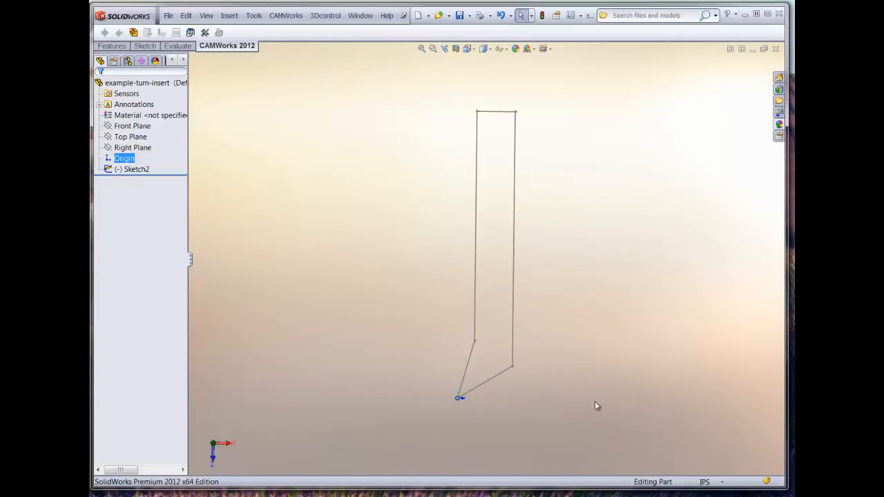
pyautogui.moveTo(499, 401)
pyautogui.mouseDown(button='middle')
pyautogui.moveTo(424, 367)
pyautogui.moveTo(369, 326)
pyautogui.mouseUp(button='middle')
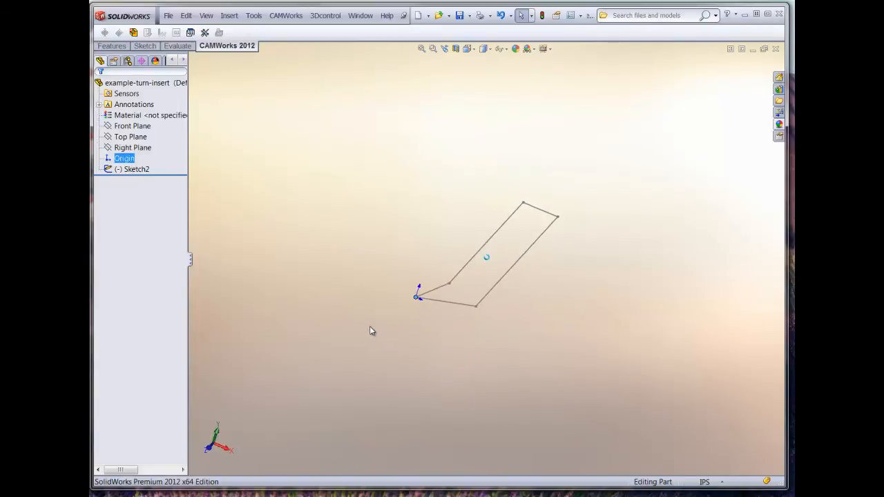
pyautogui.click(141, 171)
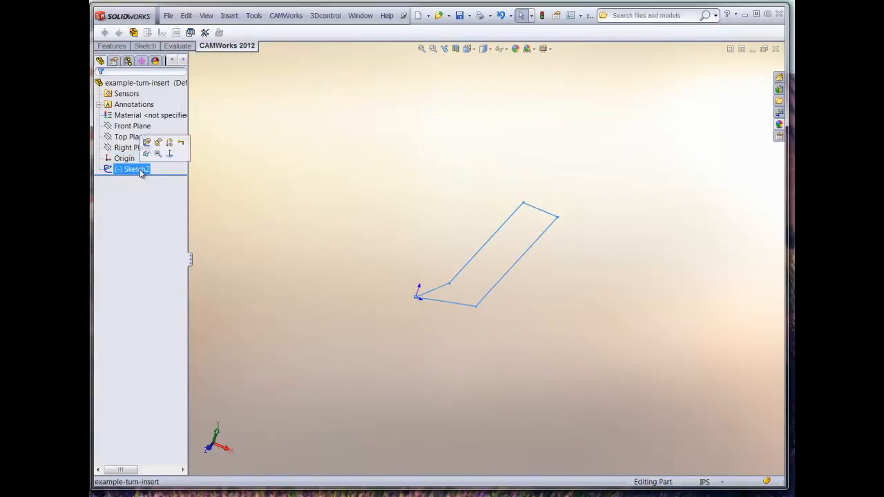
pyautogui.click(117, 47)
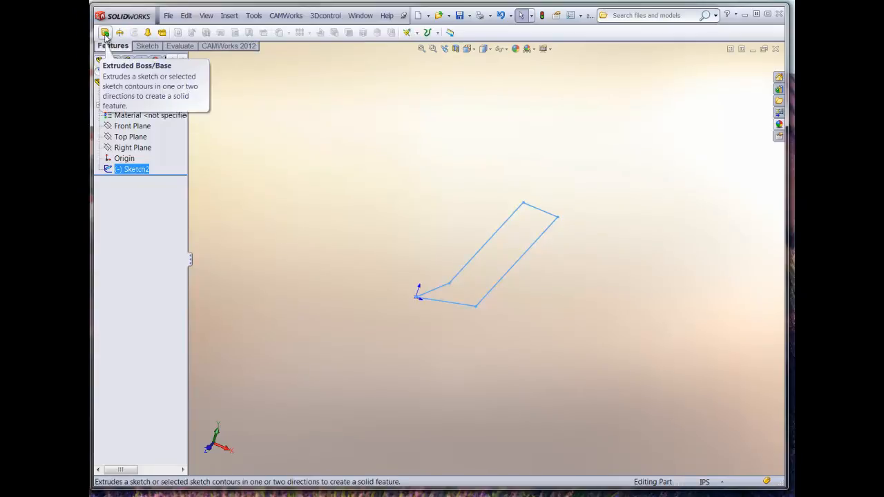
pyautogui.click(105, 33)
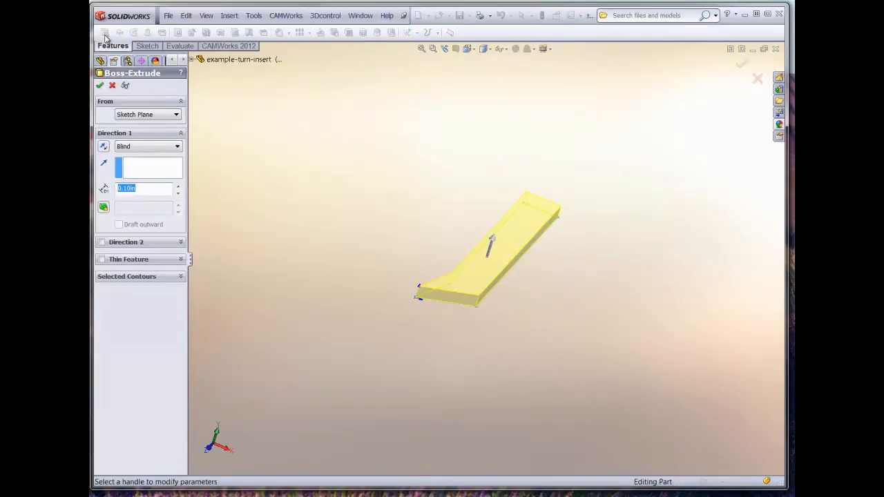
pyautogui.click(104, 147)
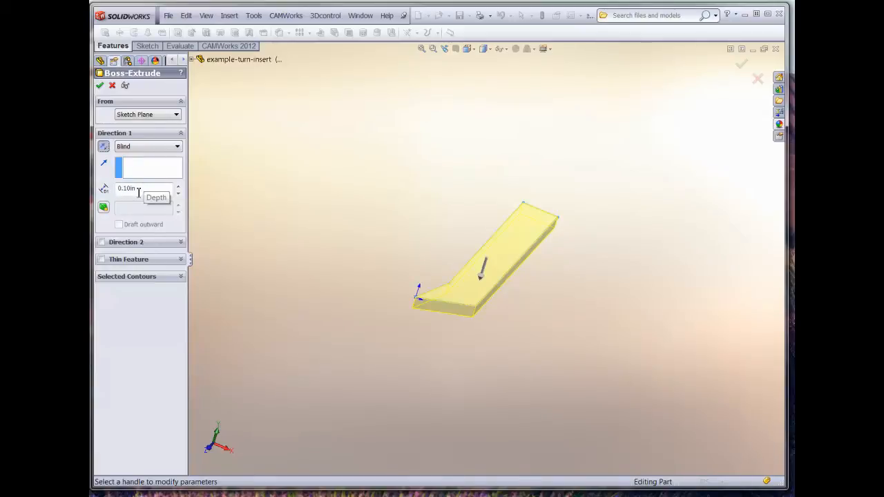
pyautogui.click(99, 85)
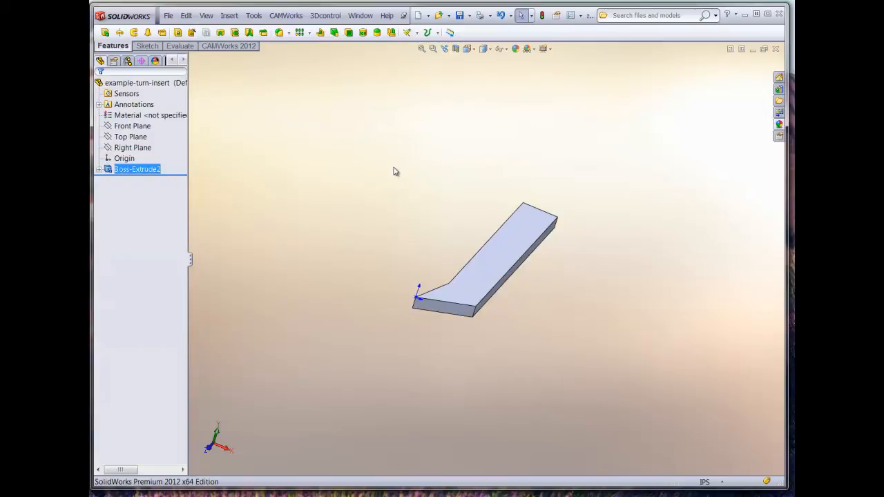
pyautogui.click(460, 15)
# Create a user-defined CAMWorks tool from the insert as a Turn Insert file named example-turn-insert.cwtt in the Custom Tool folder.
pyautogui.click(226, 47)
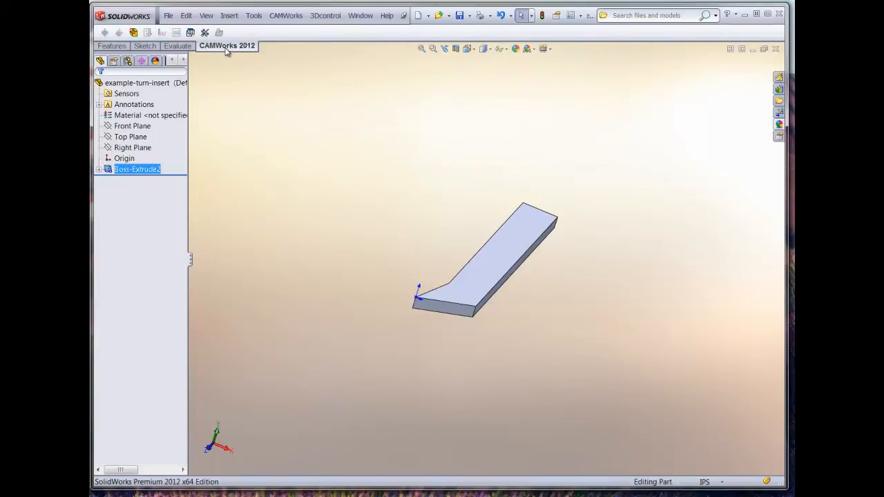
pyautogui.click(285, 16)
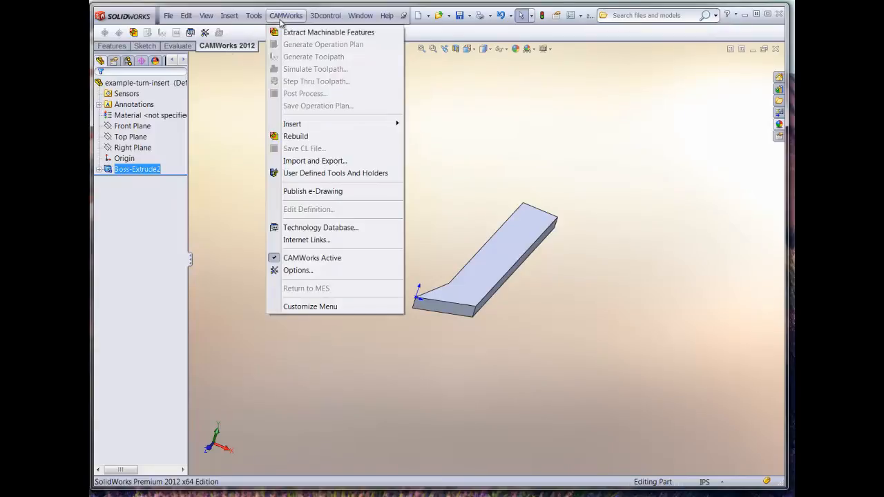
pyautogui.click(310, 173)
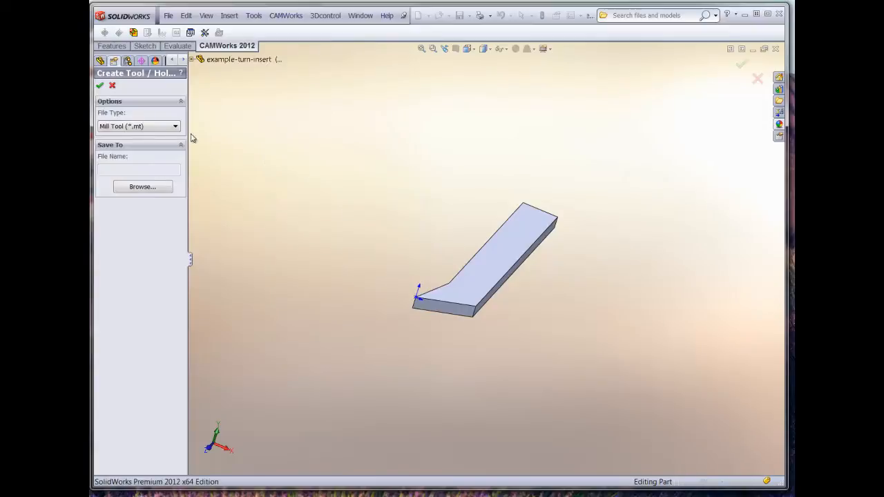
pyautogui.click(175, 128)
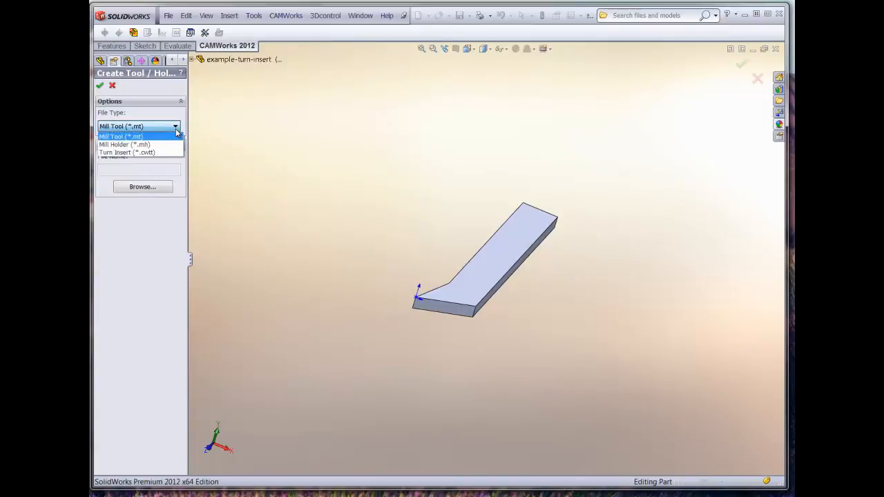
pyautogui.click(147, 152)
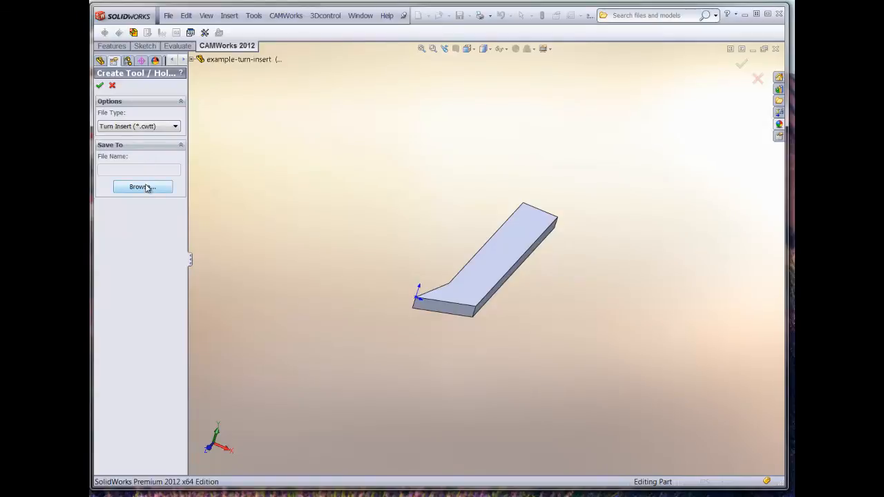
pyautogui.click(143, 186)
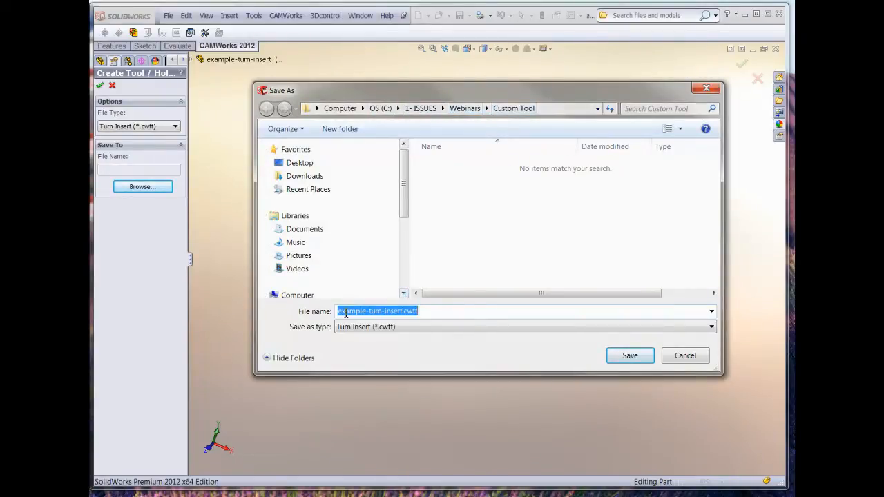
pyautogui.click(629, 355)
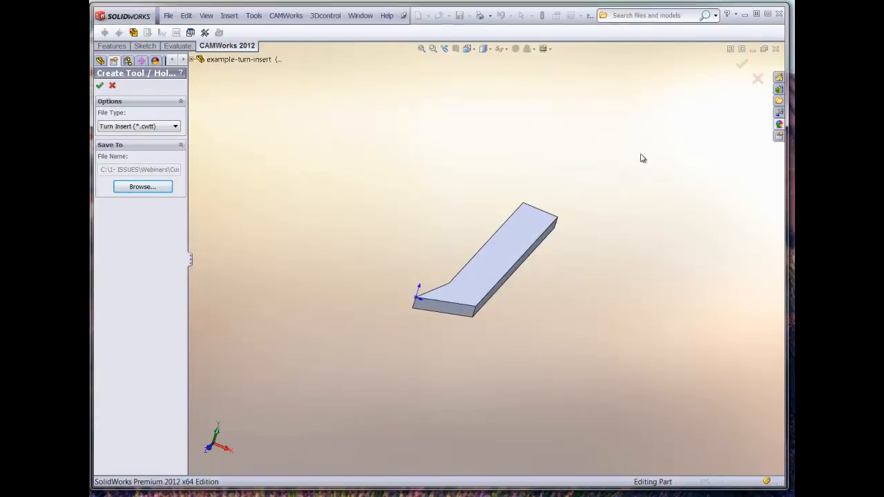
pyautogui.click(739, 64)
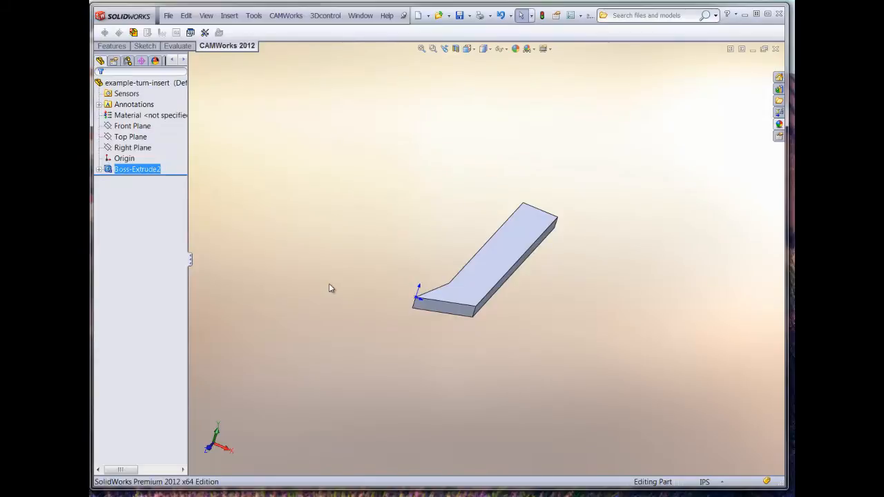
# Switch to the turn tool example part and, in the CAMWorks Technology Database, add a user-defined turn insert 0.1 in thick with the comment "custom insert".
pyautogui.hotkey('ctrl', 'Tab')
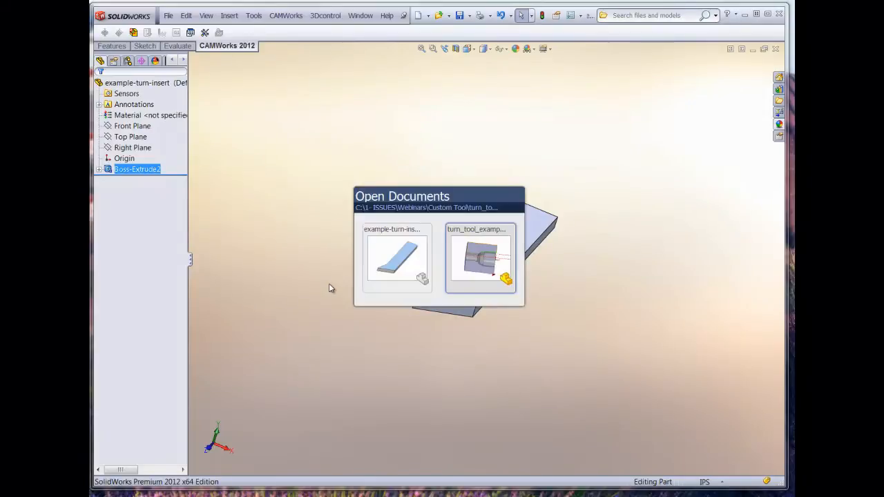
pyautogui.click(463, 259)
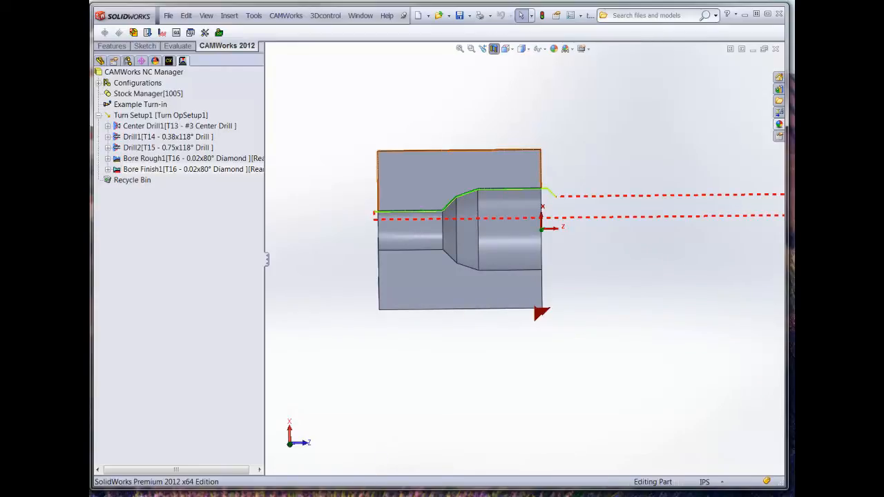
pyautogui.click(333, 496)
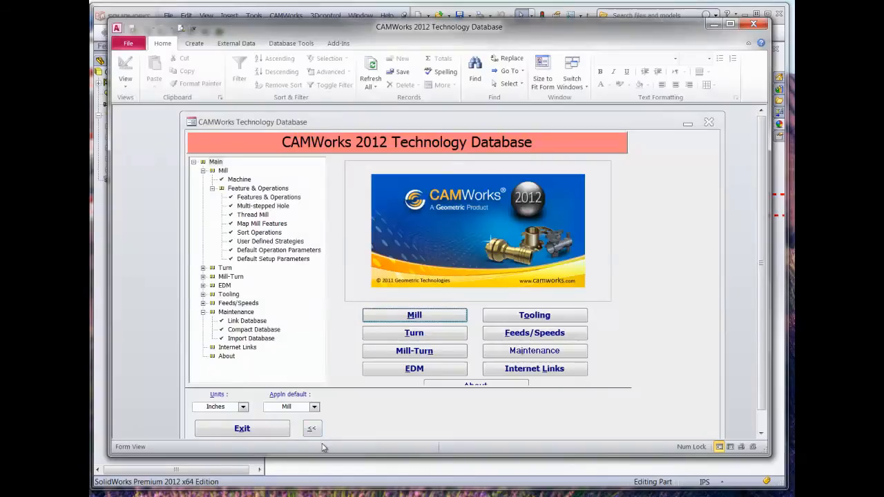
pyautogui.click(512, 316)
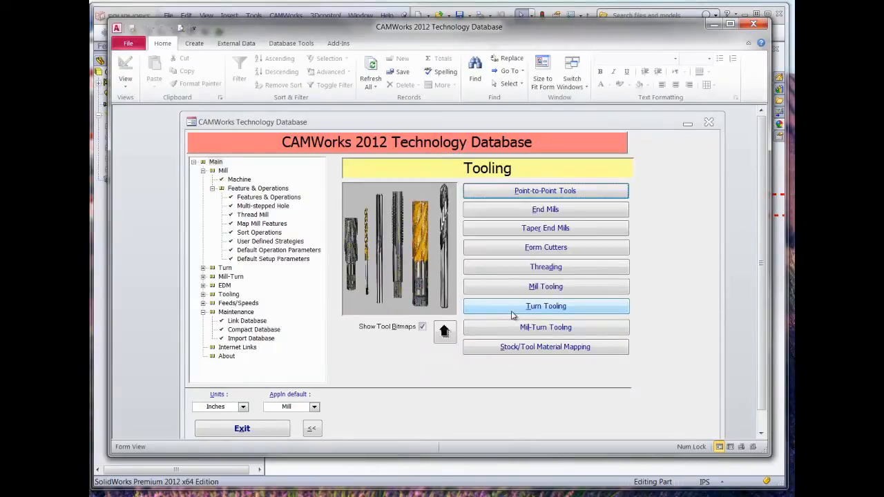
pyautogui.click(512, 311)
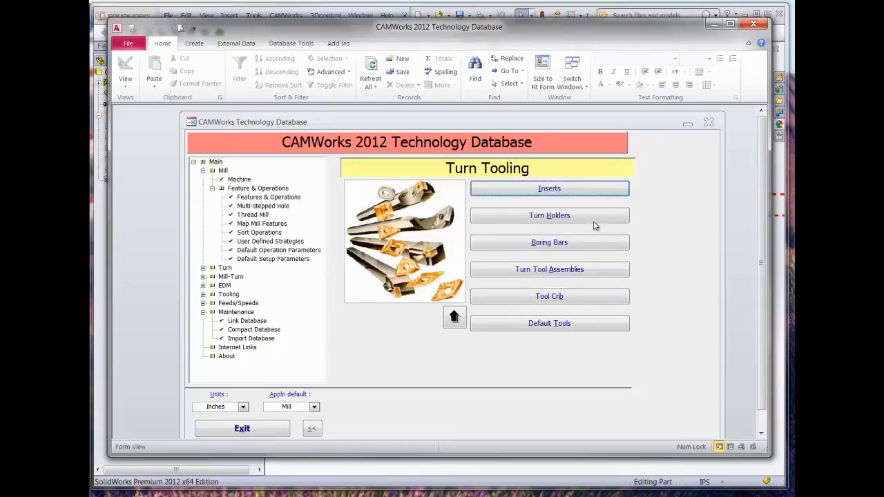
pyautogui.click(564, 190)
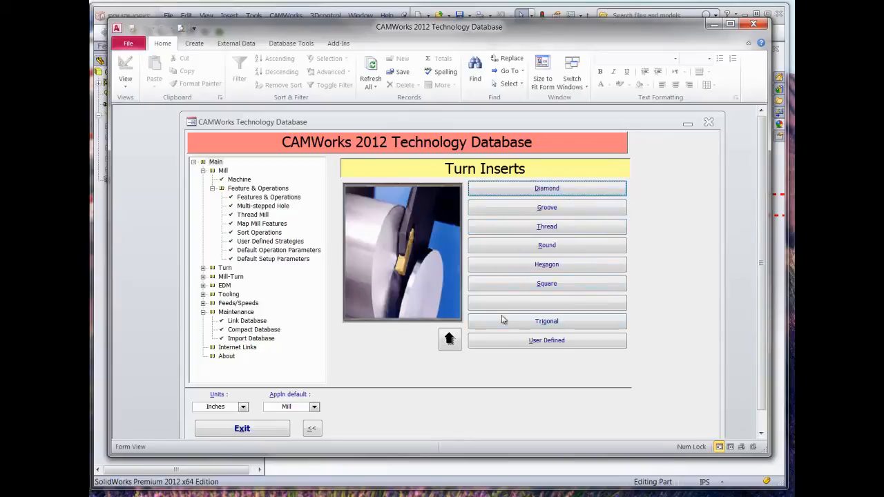
pyautogui.click(523, 341)
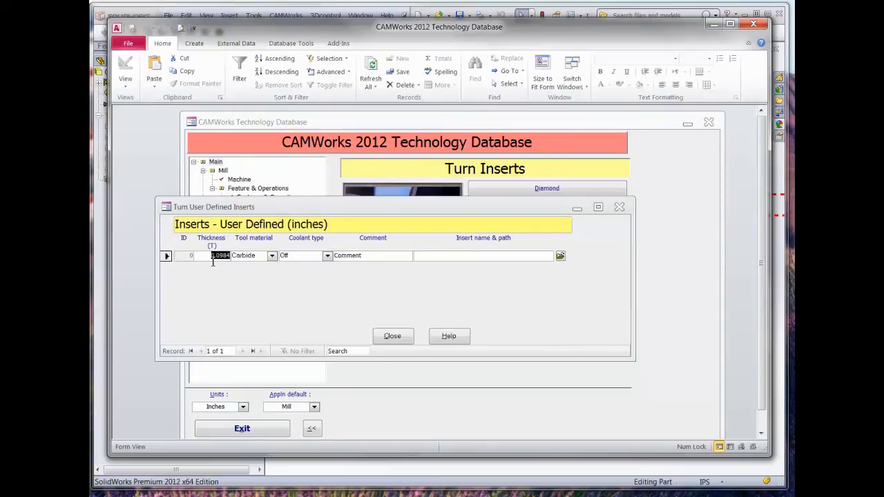
pyautogui.write('.1')
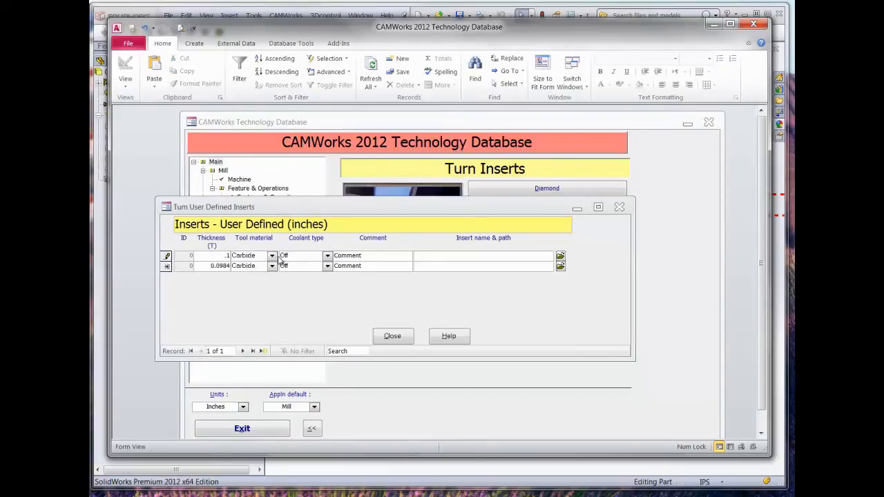
pyautogui.click(371, 256)
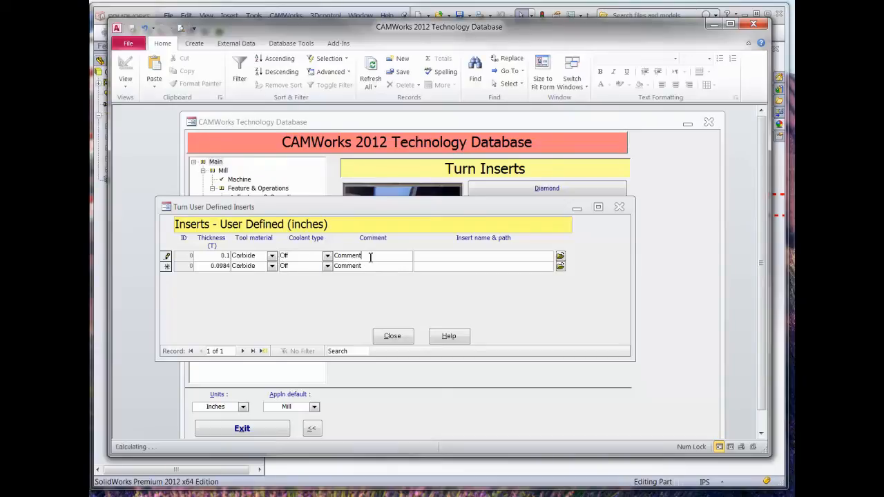
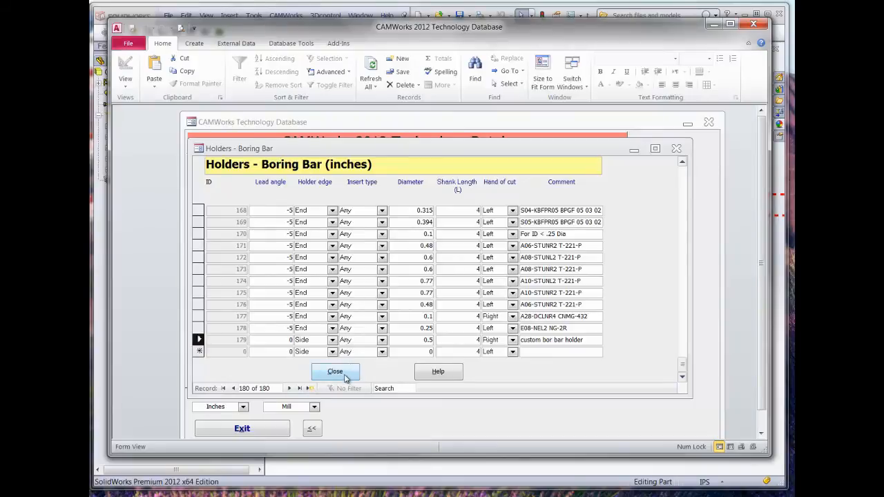
# Leave the boring bar holders and add an active turn tool assembly with insert type User Defined, using the custom insert.
pyautogui.click(344, 373)
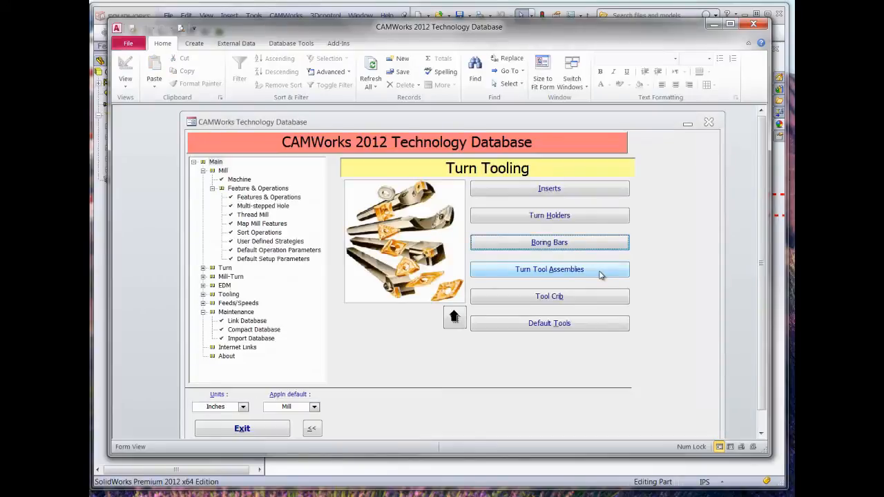
pyautogui.click(599, 271)
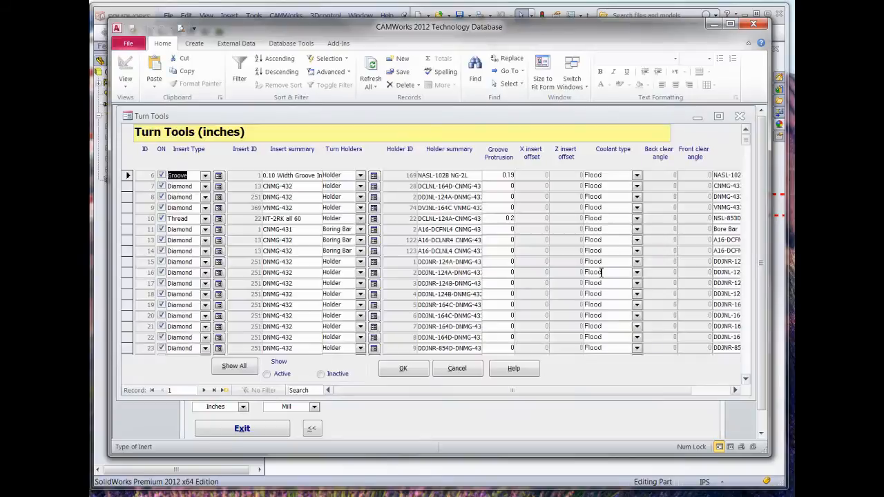
pyautogui.moveTo(746, 139); pyautogui.dragTo(746, 373)
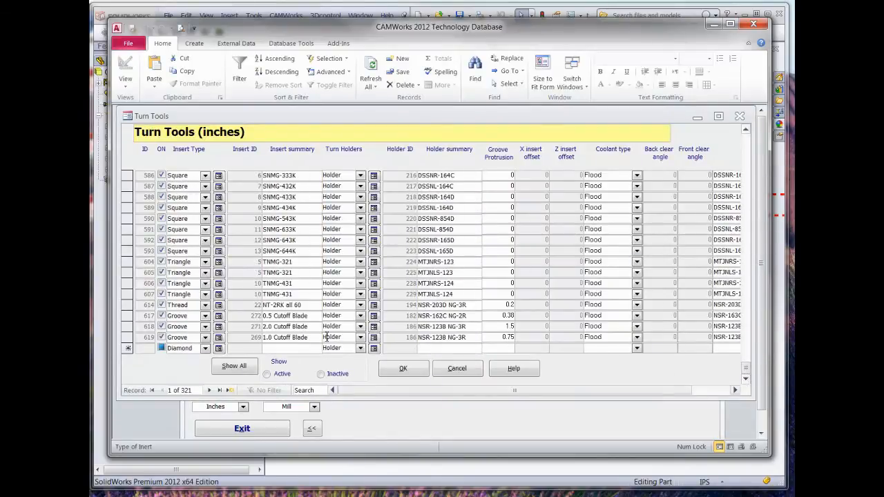
pyautogui.click(160, 351)
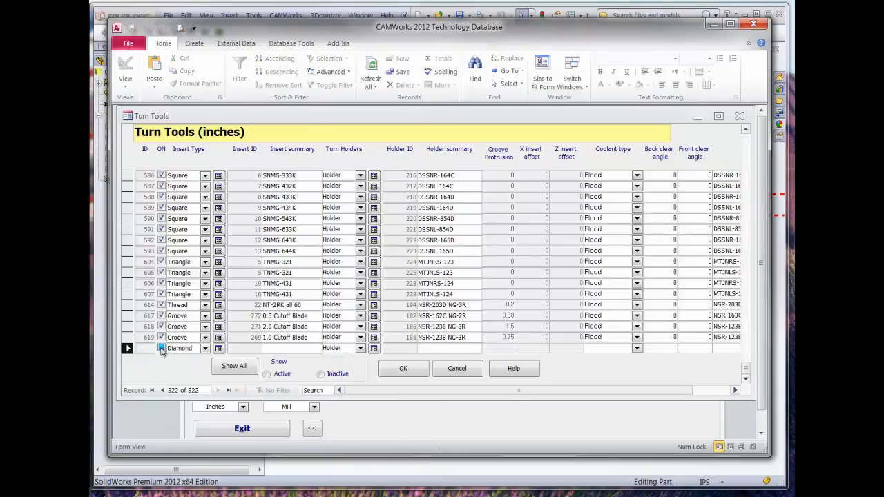
pyautogui.click(161, 349)
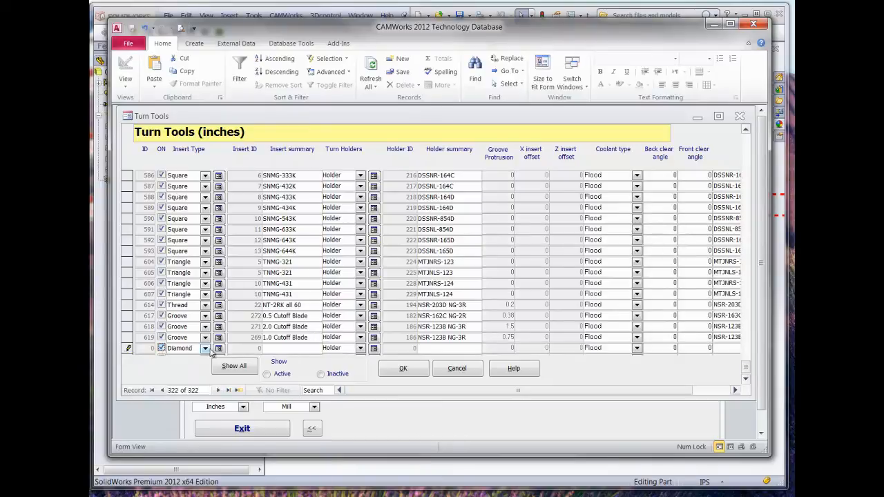
pyautogui.click(205, 349)
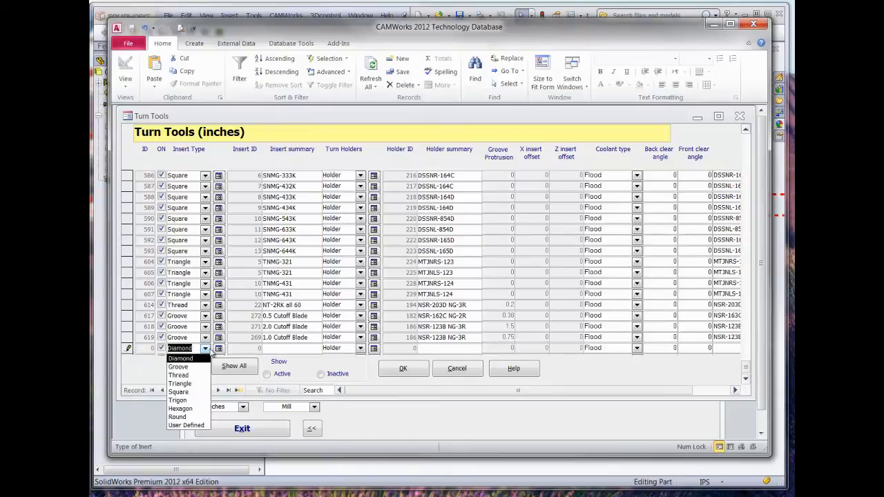
pyautogui.click(181, 425)
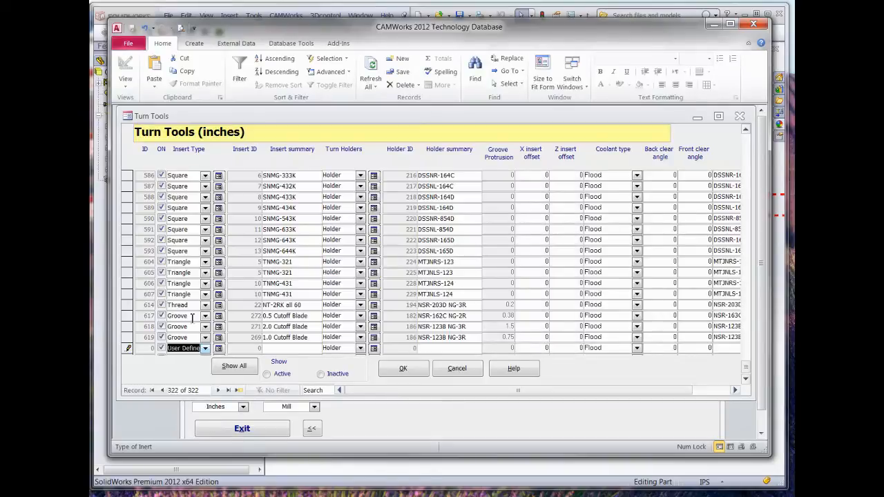
pyautogui.click(216, 349)
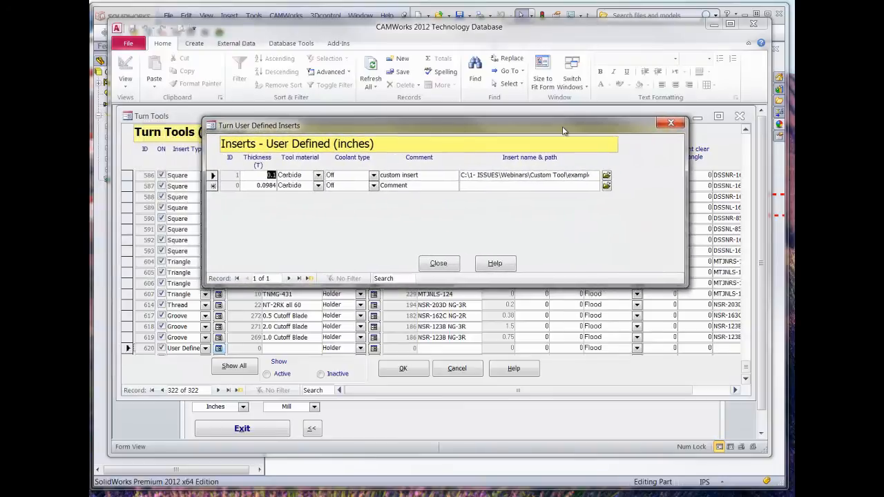
pyautogui.click(213, 176)
pyautogui.click(439, 264)
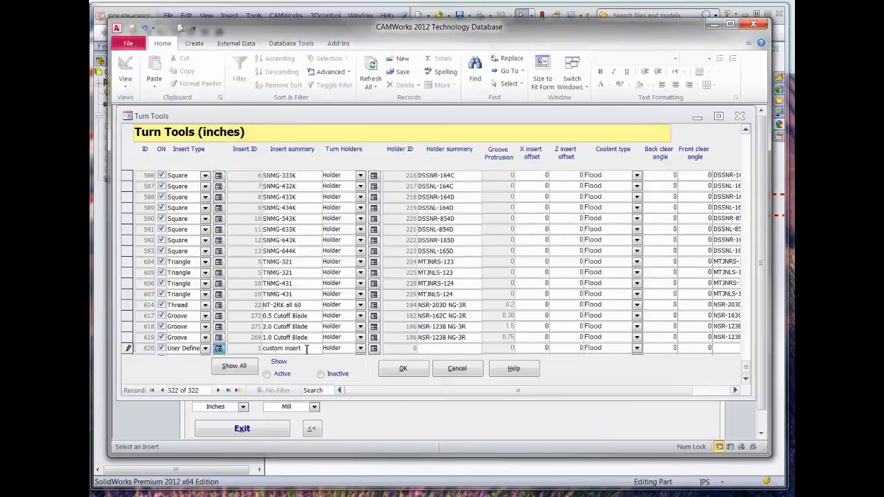
# Set the new assembly's holder type to Boring Bar and assign the "custom bor bar holder" to it.
pyautogui.click(361, 348)
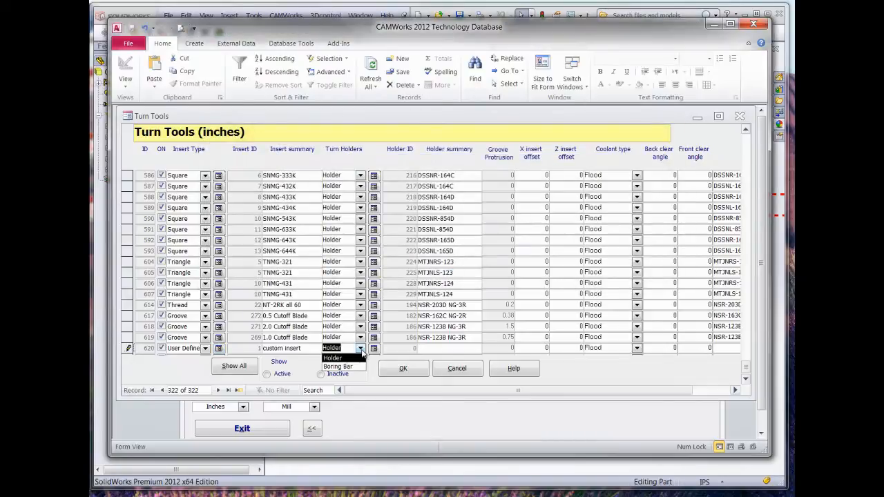
pyautogui.click(356, 367)
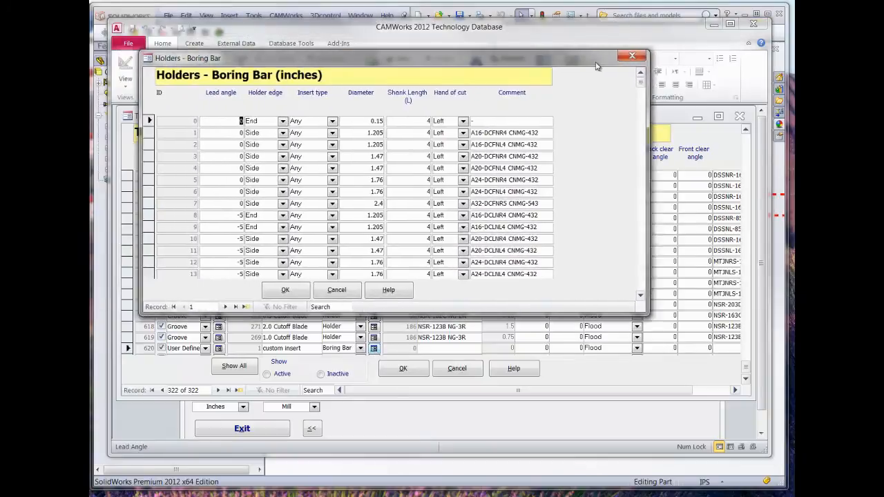
pyautogui.moveTo(665, 83); pyautogui.dragTo(629, 295)
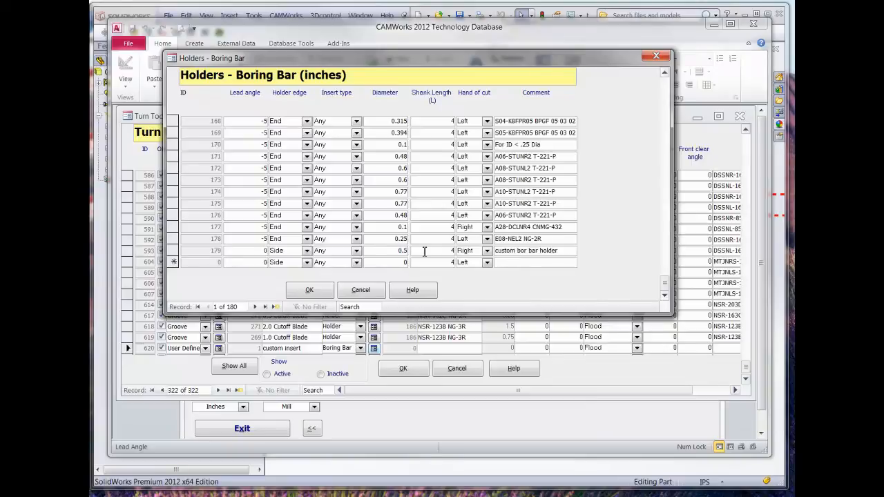
pyautogui.click(173, 252)
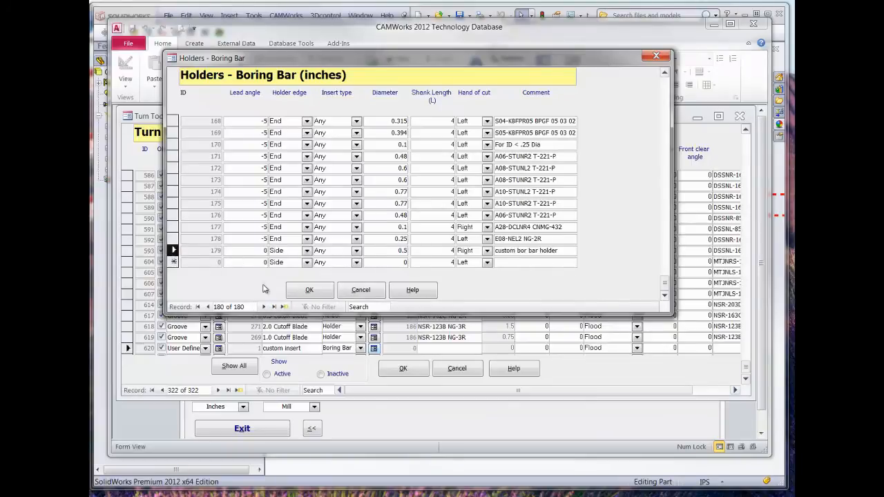
pyautogui.click(310, 290)
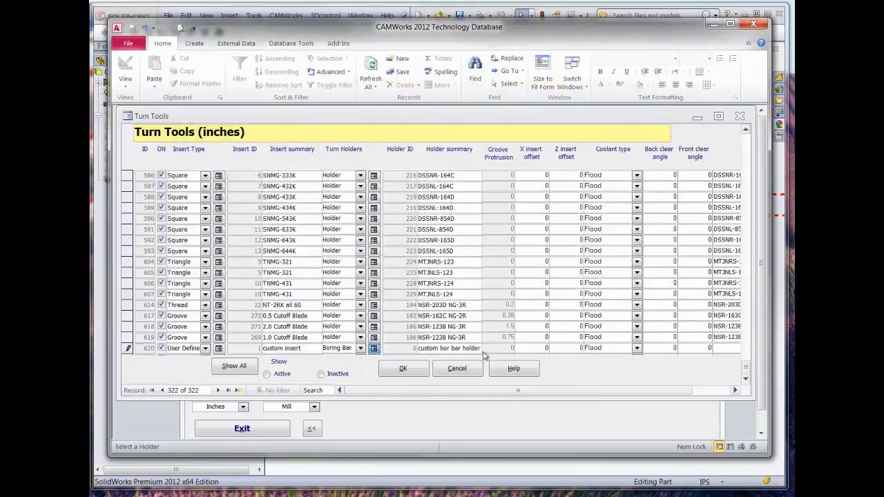
# Enter the comment "custom bore bar/insert tool" for the new assembly, save the turn tools and return to the part in SolidWorks.
pyautogui.moveTo(512, 392); pyautogui.dragTo(626, 391)
pyautogui.click(663, 346)
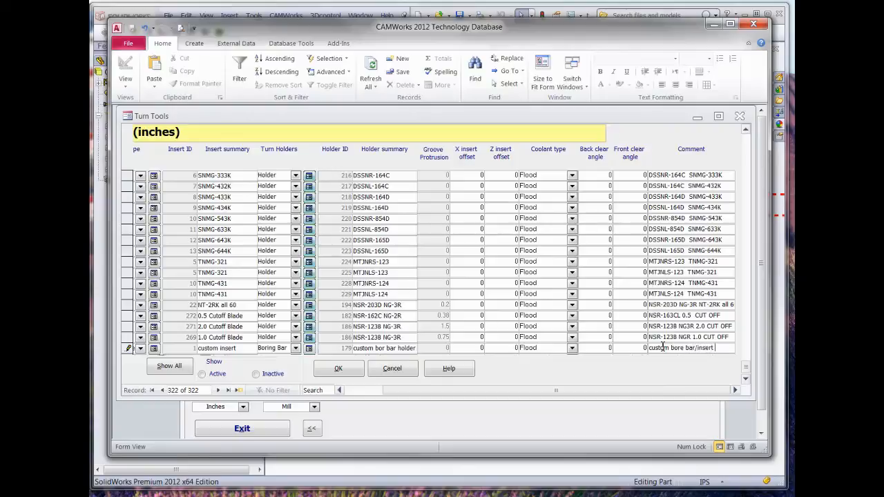
pyautogui.write('tool')
pyautogui.click(128, 349)
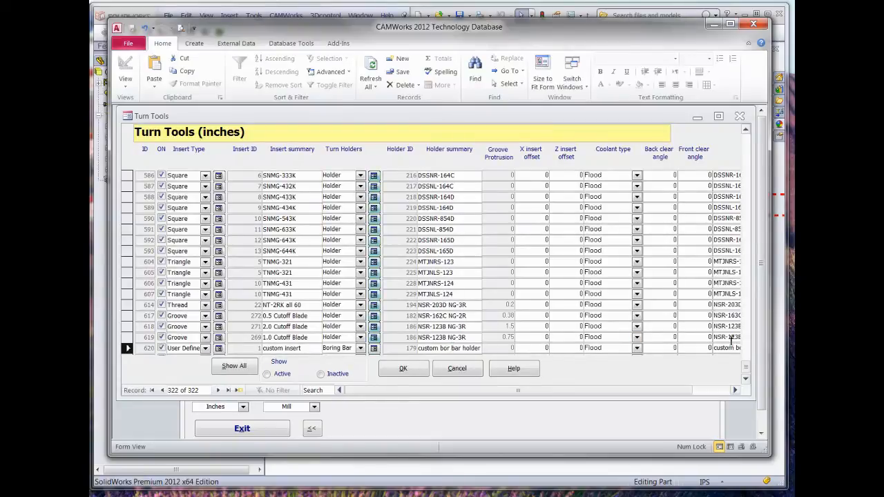
pyautogui.click(402, 371)
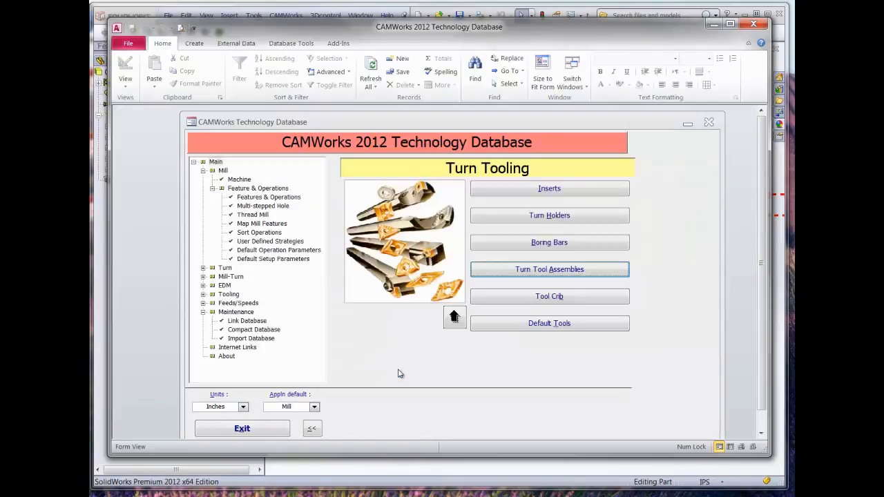
pyautogui.click(456, 323)
pyautogui.click(455, 327)
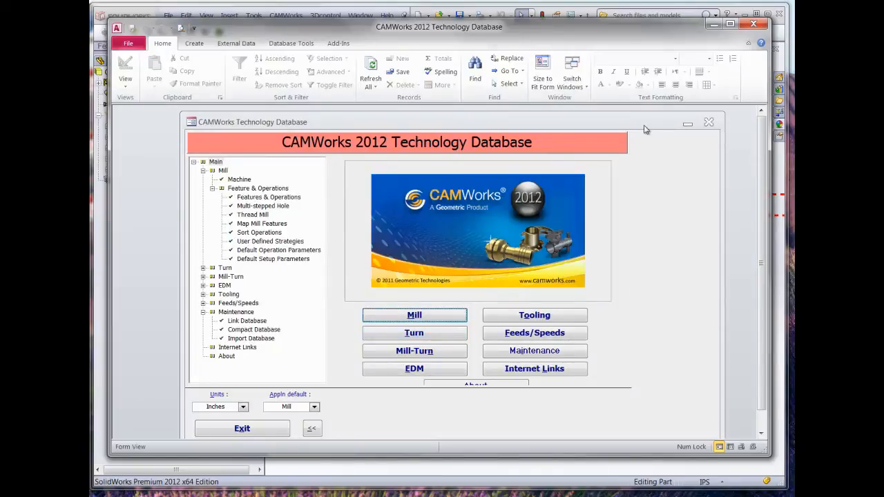
pyautogui.click(713, 24)
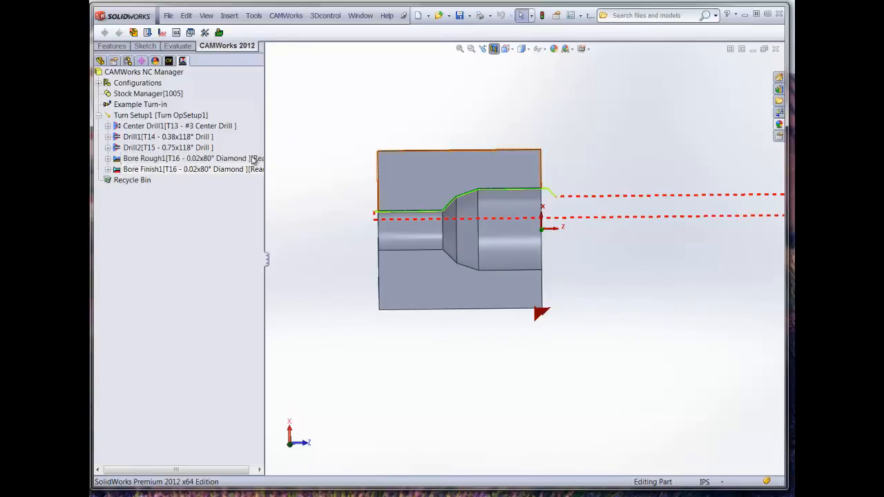
# Edit the Bore Rough1 operation and bring up the library's Turn Tool list for adding a tool to the tool crib.
pyautogui.doubleClick(143, 160)
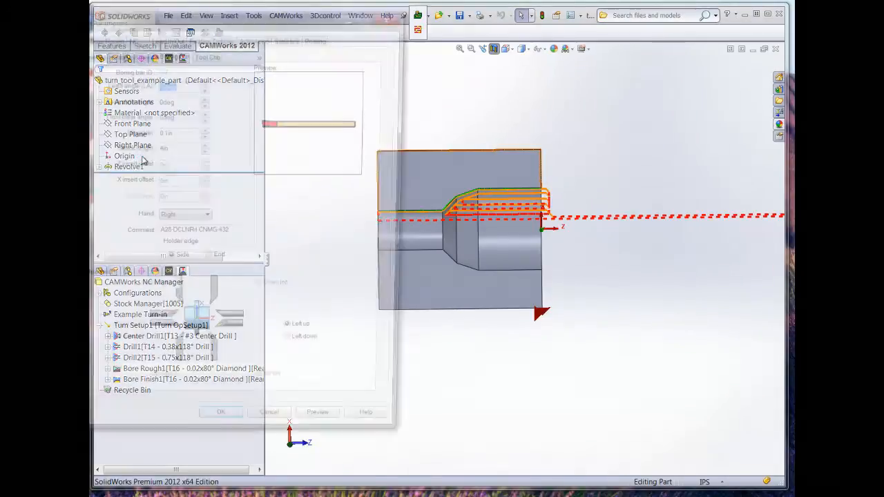
pyautogui.moveTo(179, 23); pyautogui.dragTo(221, 21)
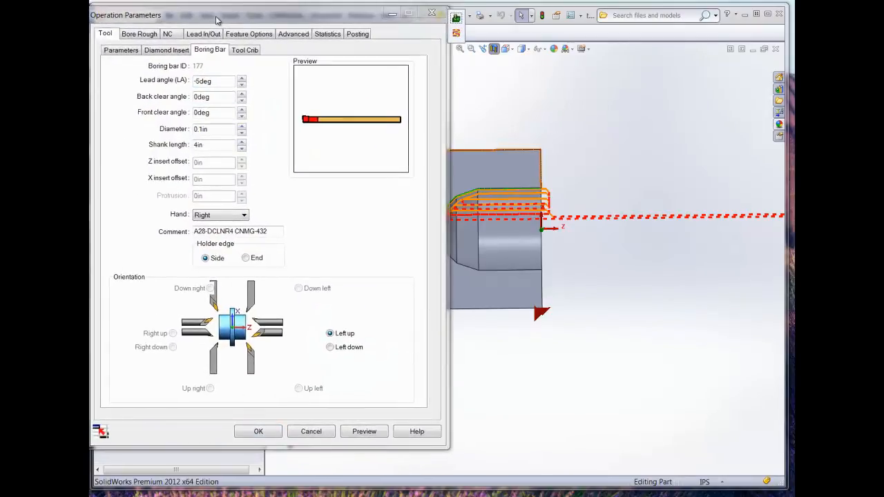
pyautogui.click(243, 50)
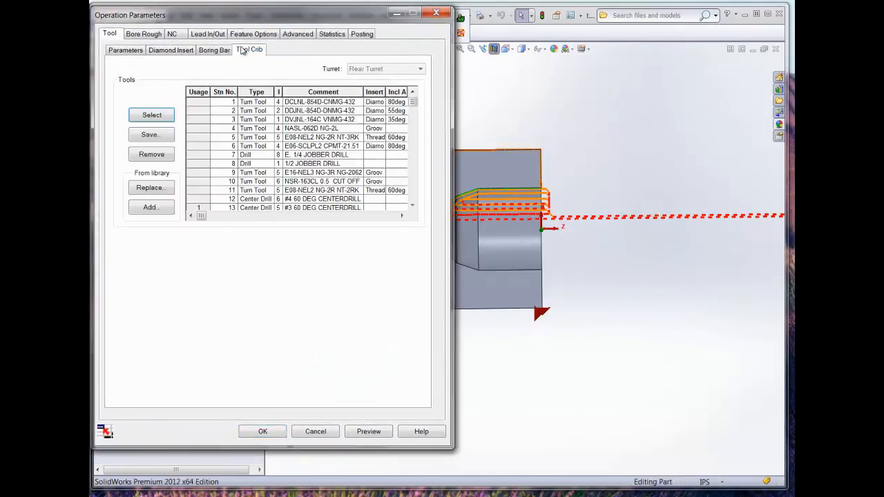
pyautogui.click(153, 211)
pyautogui.click(217, 182)
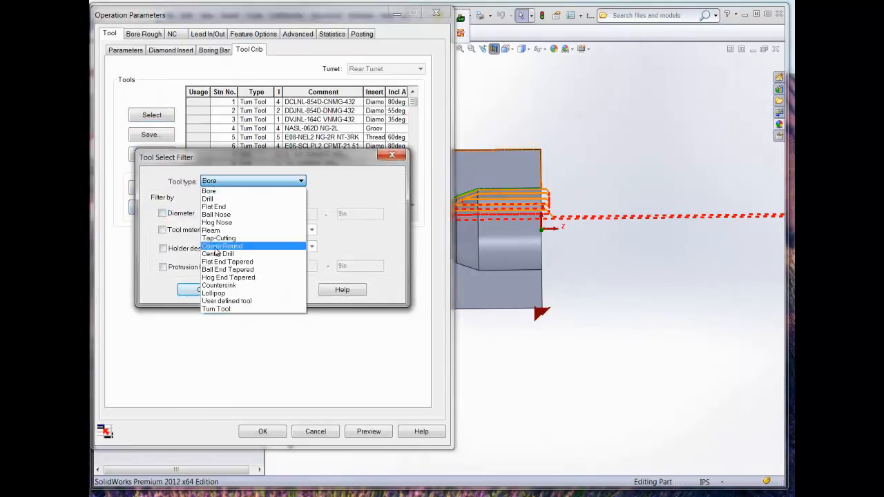
pyautogui.click(222, 309)
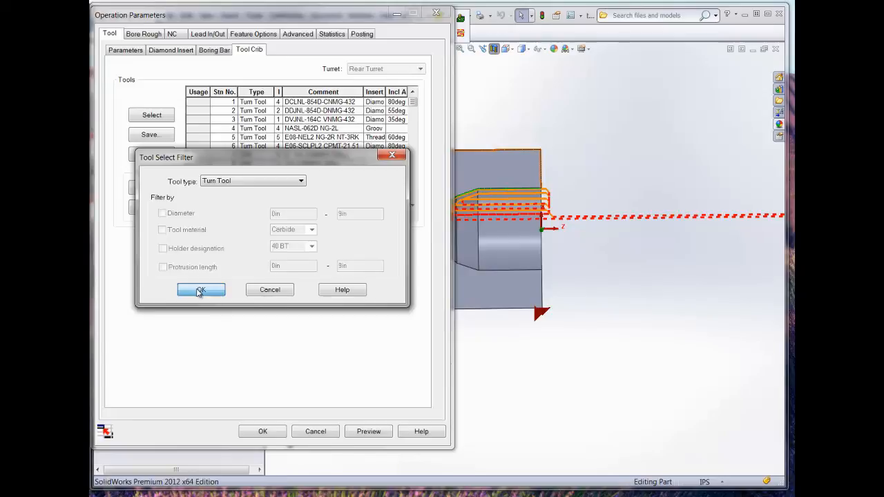
pyautogui.click(200, 290)
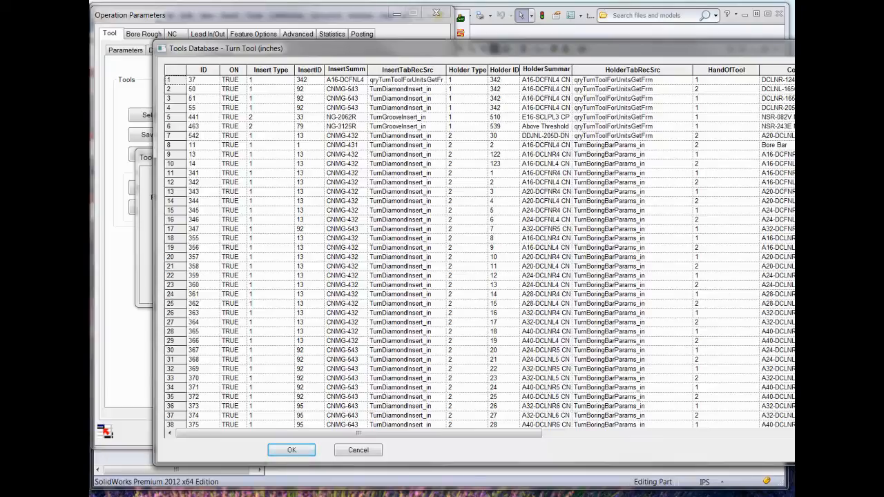
# Add the user-defined "custom bore bar/insert tool" with ID 620 from the tools database to the tool crib.
pyautogui.moveTo(802, 51); pyautogui.dragTo(747, 42)
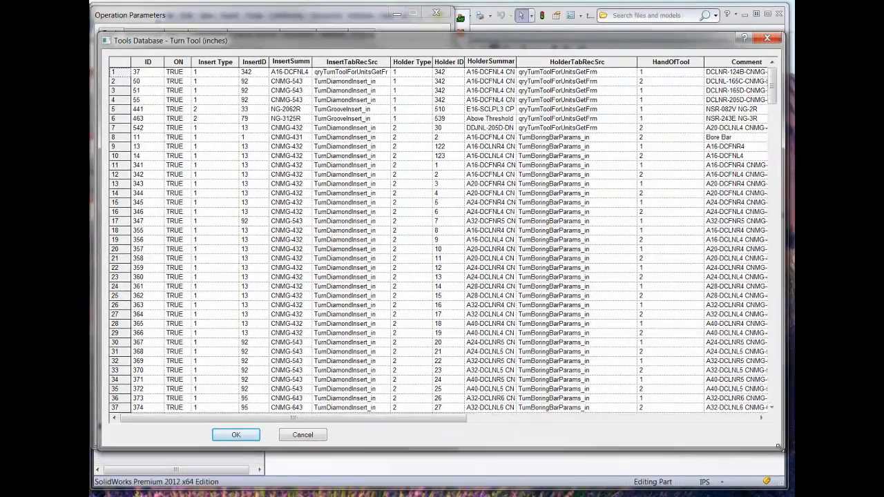
pyautogui.moveTo(373, 51); pyautogui.dragTo(382, 45)
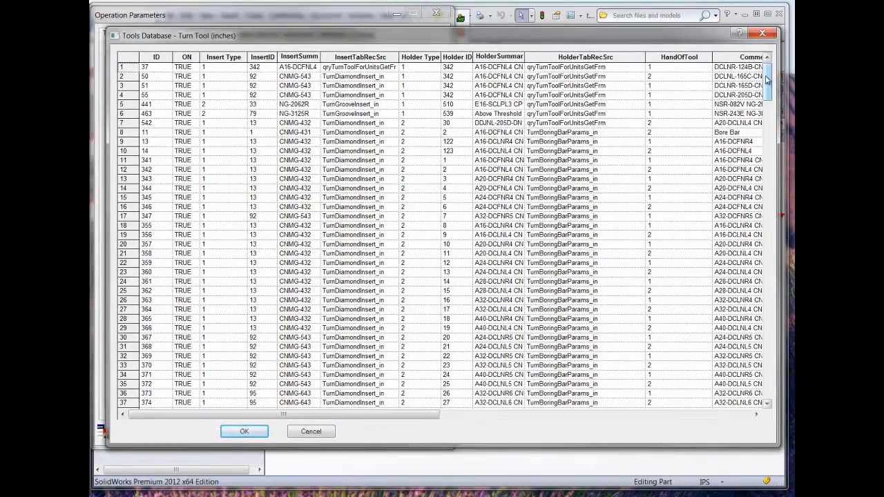
pyautogui.moveTo(767, 80); pyautogui.dragTo(769, 154)
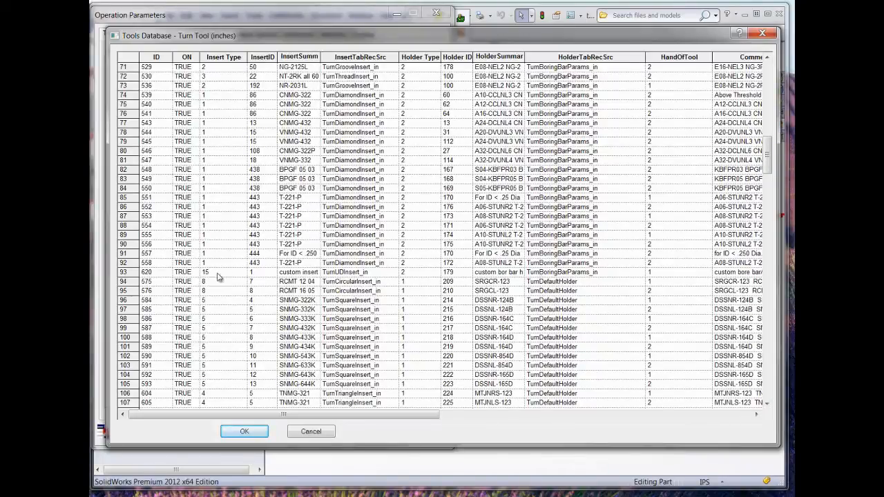
pyautogui.click(127, 273)
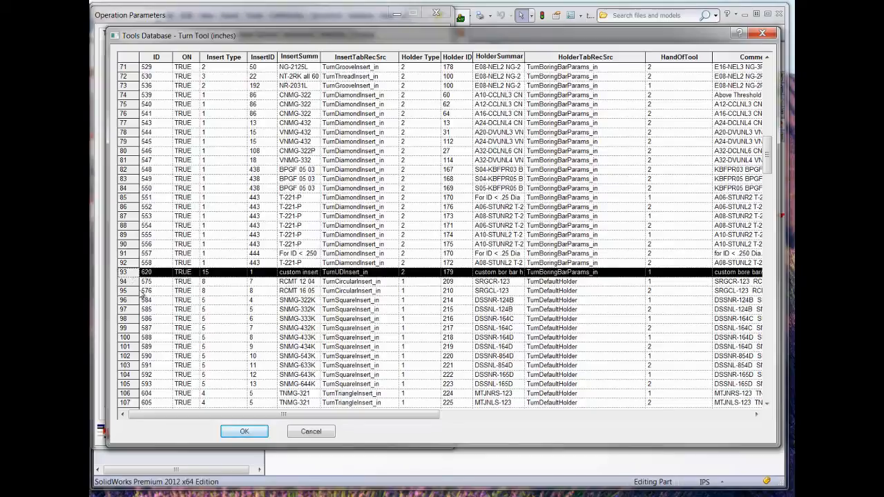
pyautogui.click(243, 432)
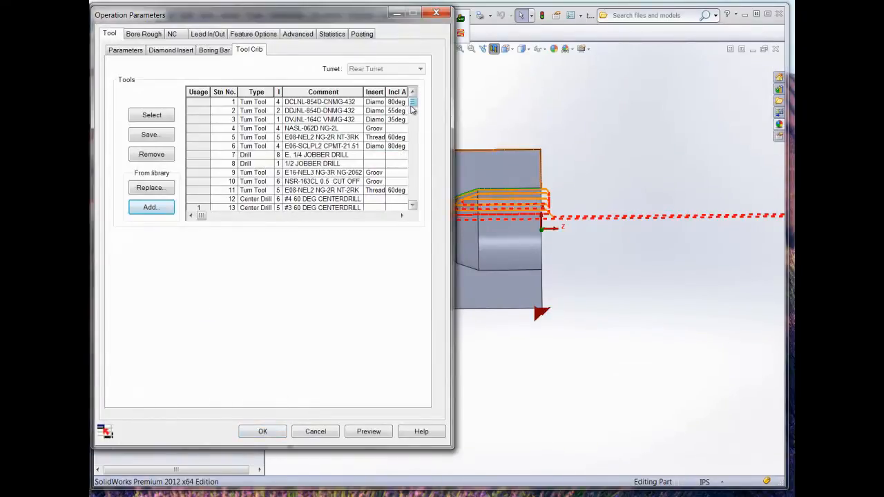
# Assign the "custom bore bar/insert tool" at station 18 to the Bore Rough1 operation, accepting the orientation CAMWorks selects.
pyautogui.moveTo(411, 104); pyautogui.dragTo(413, 206)
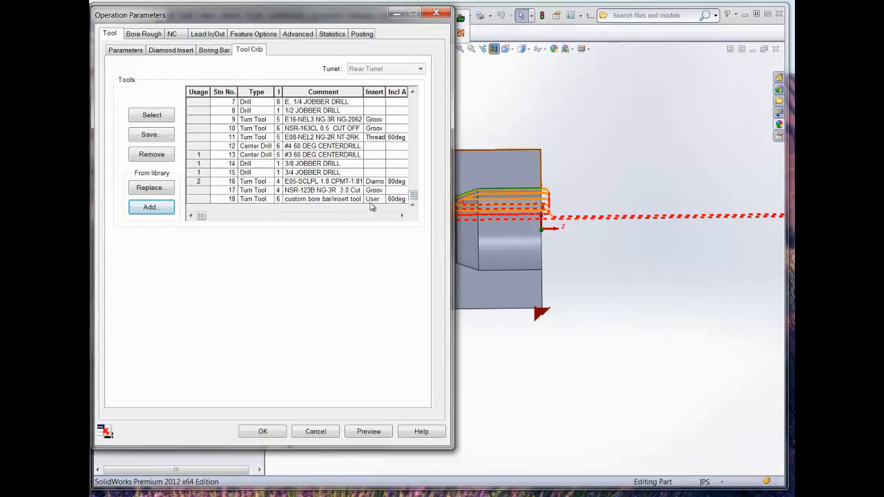
pyautogui.click(199, 199)
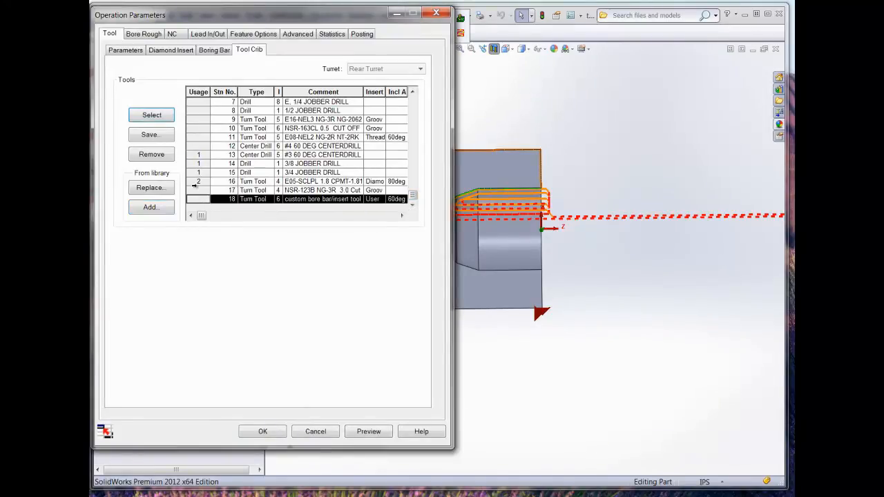
pyautogui.click(142, 119)
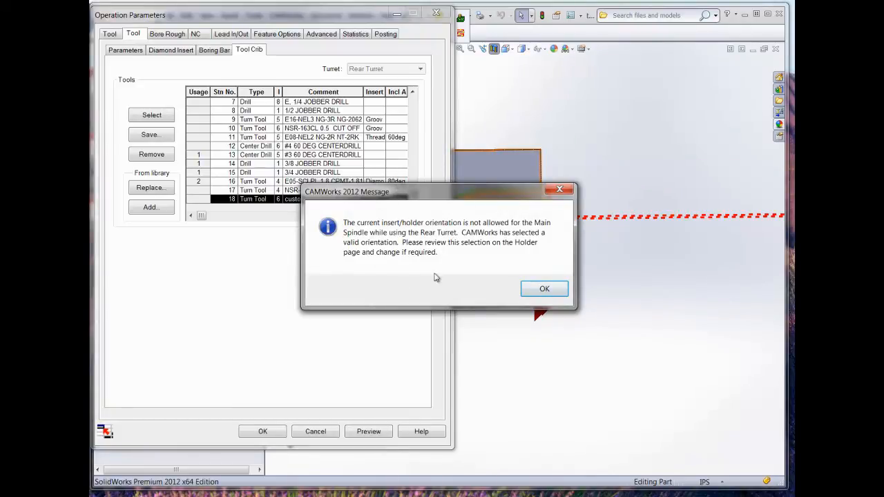
pyautogui.click(543, 290)
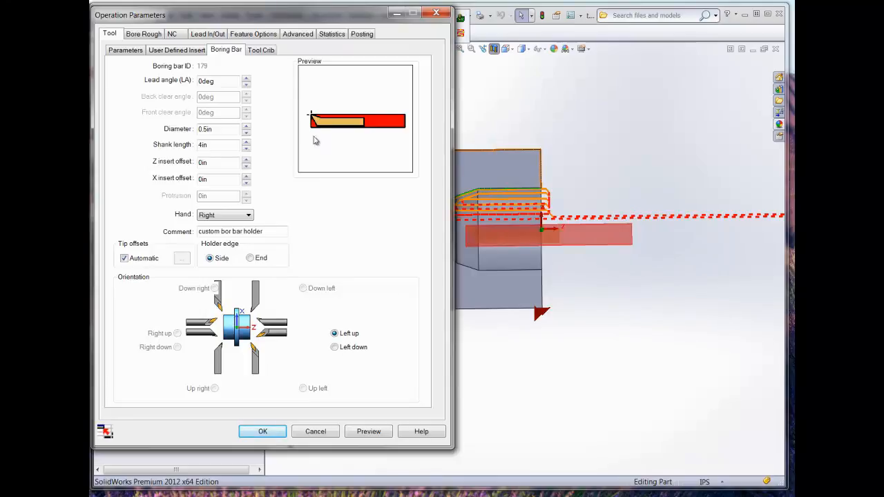
# Set the custom boring bar's Z insert offset to 0.2 in and its X insert offset to 1.3 in.
pyautogui.moveTo(260, 26); pyautogui.dragTo(287, 29)
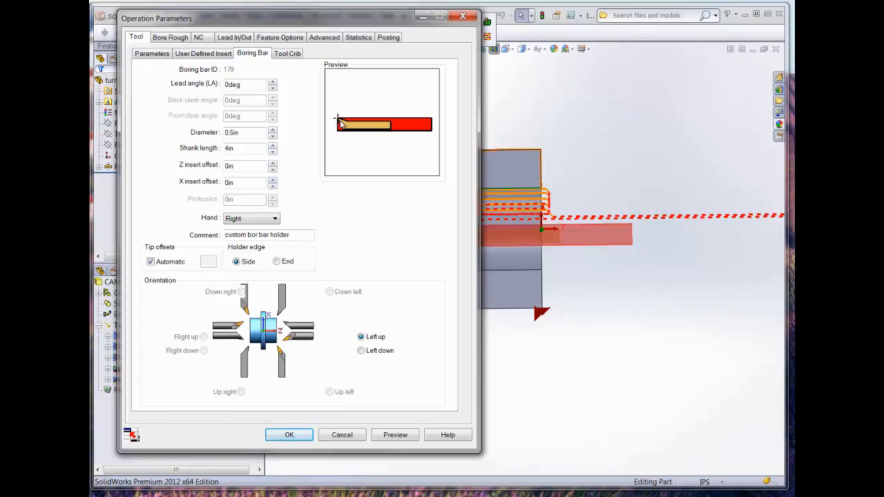
pyautogui.click(274, 166)
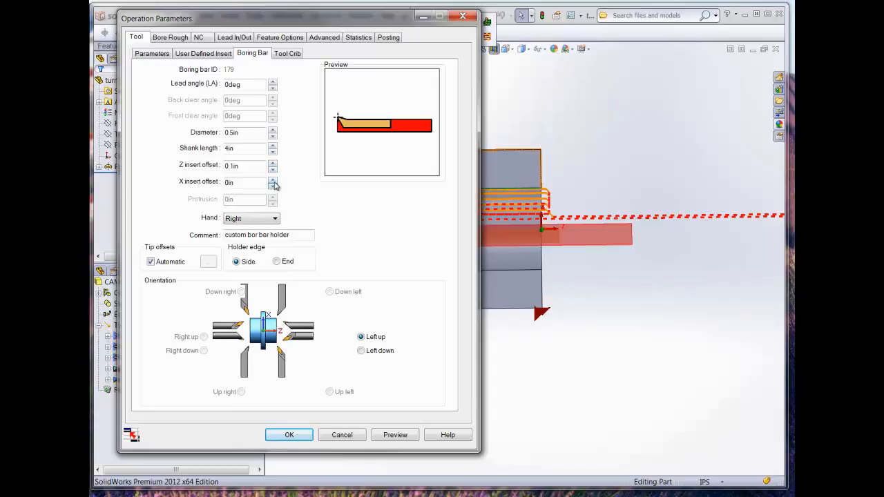
pyautogui.click(274, 179)
pyautogui.click(273, 180)
pyautogui.click(273, 179)
pyautogui.click(274, 180)
pyautogui.click(273, 179)
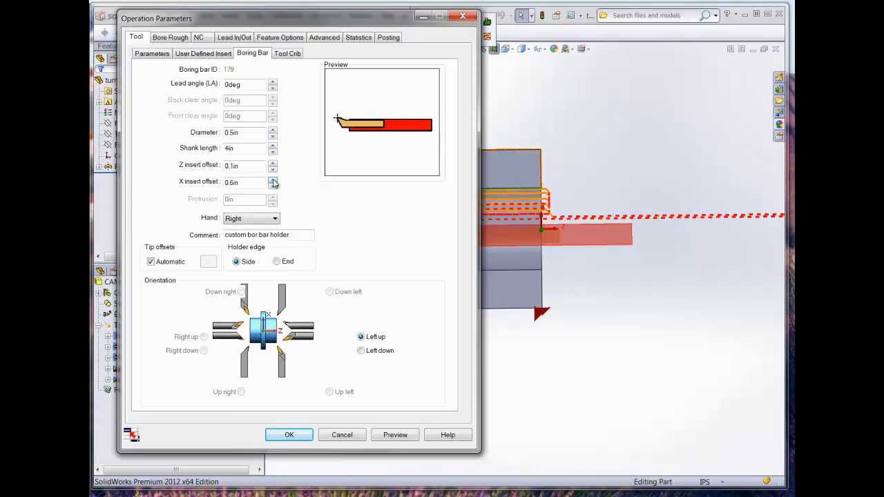
pyautogui.click(273, 180)
pyautogui.click(273, 181)
pyautogui.click(274, 180)
pyautogui.click(274, 180)
pyautogui.click(273, 180)
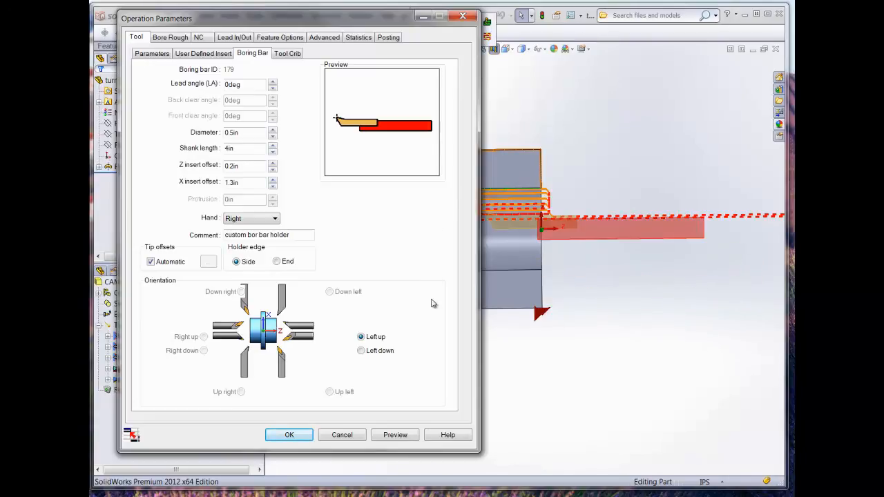
# Preview the Bore Rough1 toolpath, step through its moves with the custom boring tool, and accept the operation parameters.
pyautogui.click(381, 437)
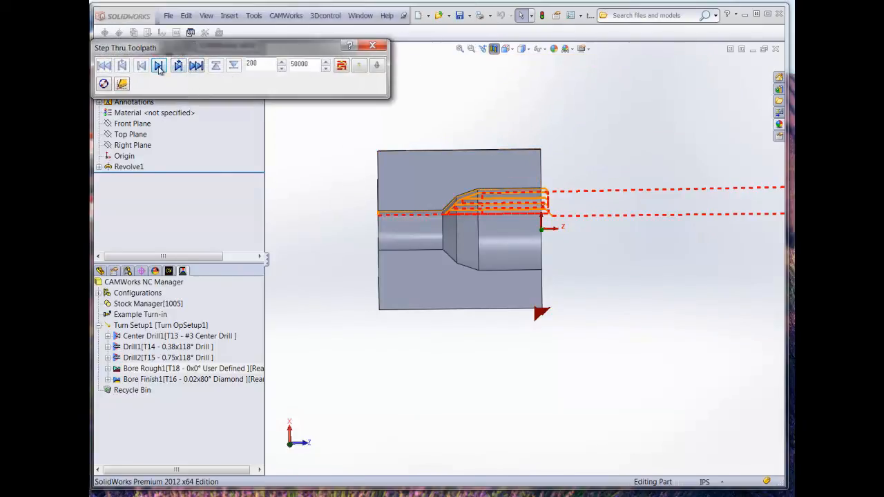
pyautogui.click(158, 66)
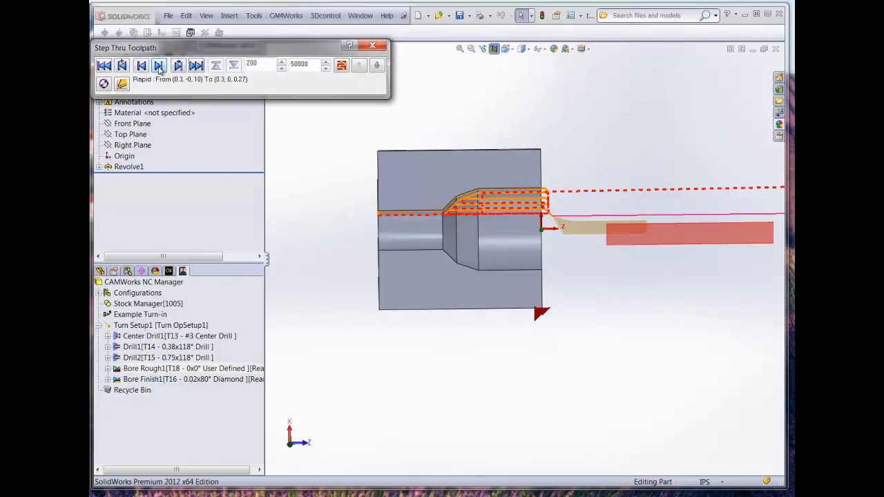
pyautogui.click(159, 65)
pyautogui.click(158, 65)
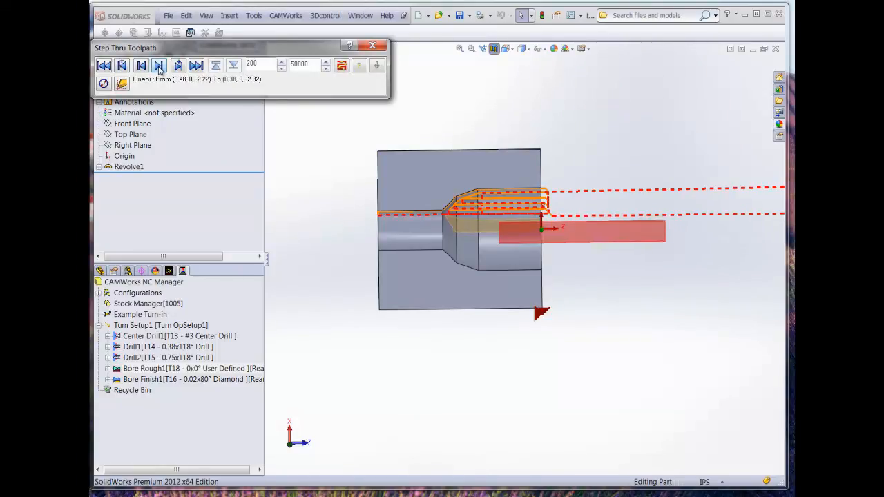
pyautogui.click(158, 65)
pyautogui.click(158, 66)
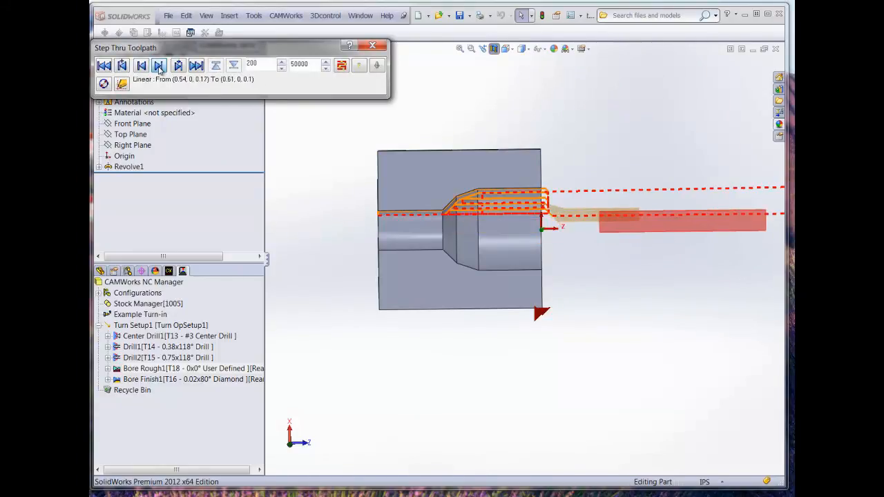
pyautogui.click(159, 66)
pyautogui.click(158, 66)
pyautogui.click(158, 66)
pyautogui.click(158, 65)
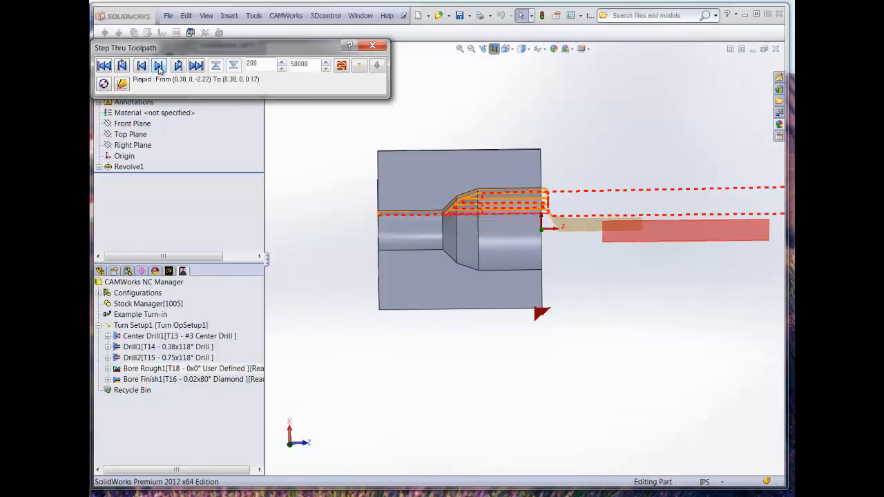
pyautogui.click(158, 66)
pyautogui.click(158, 66)
pyautogui.click(158, 66)
pyautogui.click(158, 66)
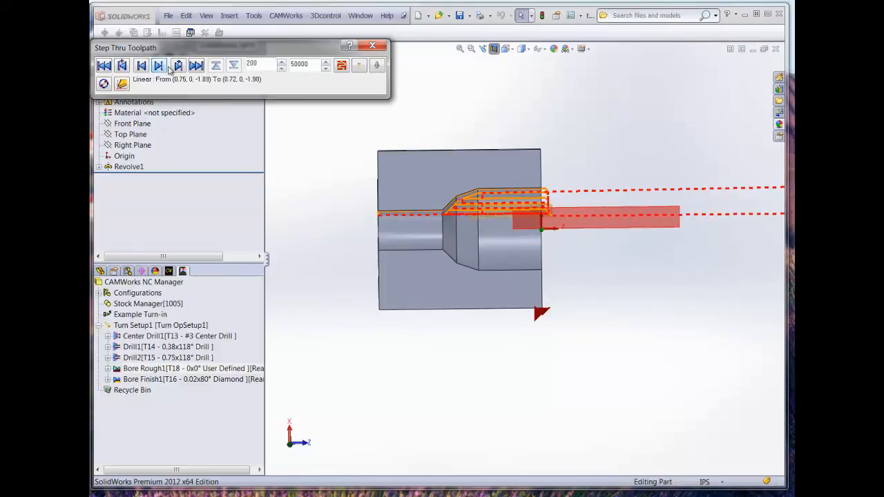
pyautogui.click(372, 45)
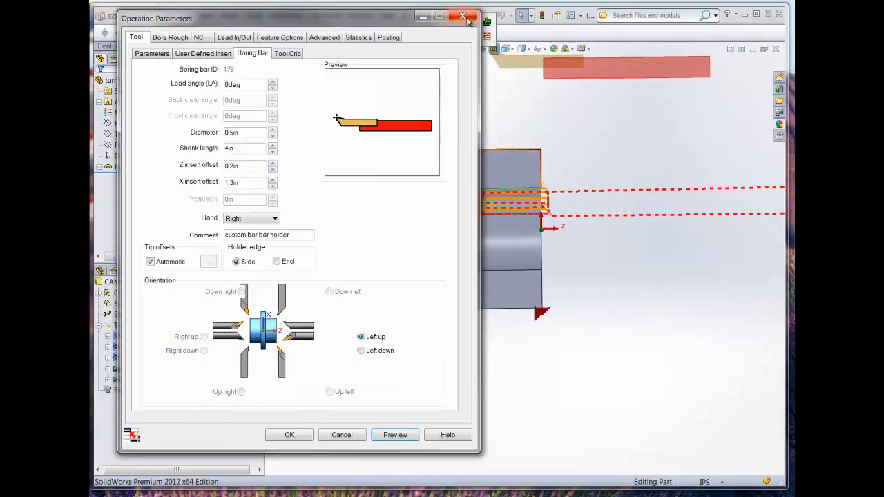
pyautogui.click(289, 436)
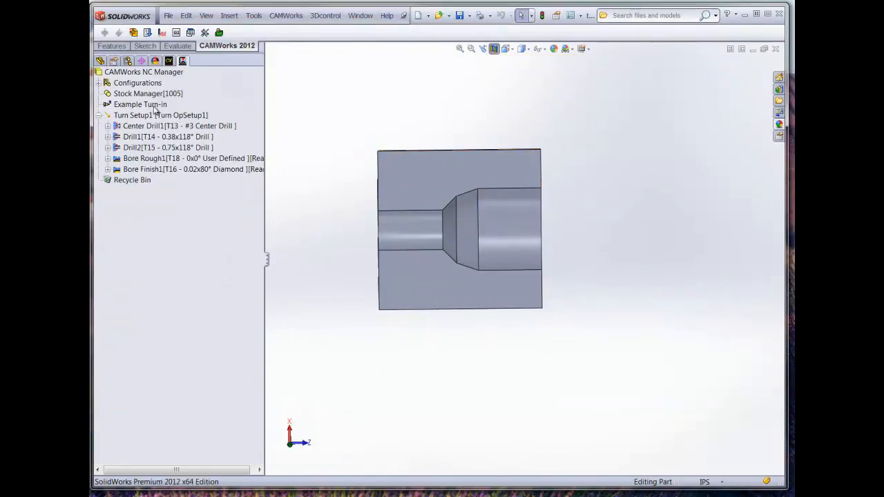
# Turn off the section view, run the toolpath simulation of Turn Setup1 to the end, and exit the simulation.
pyautogui.click(494, 49)
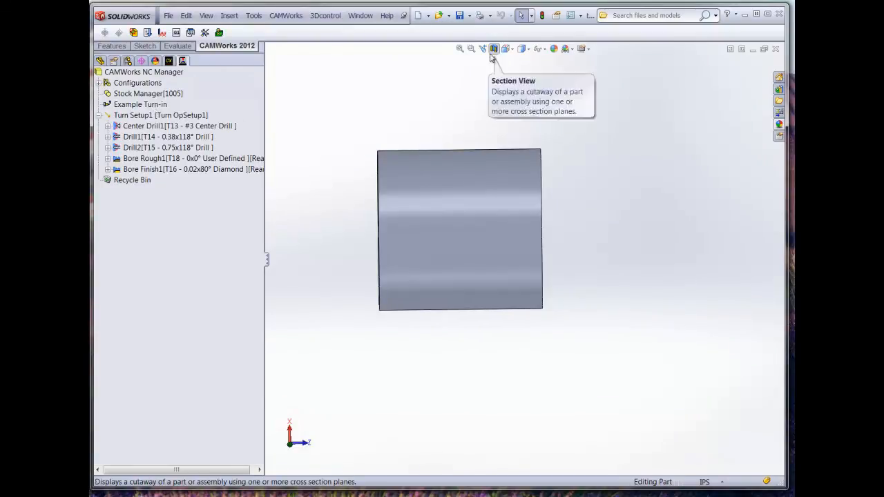
pyautogui.click(138, 117)
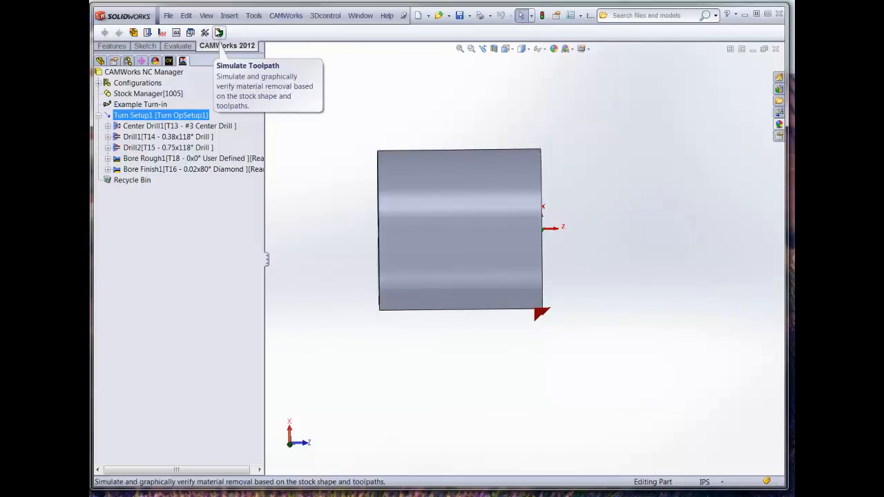
pyautogui.click(219, 33)
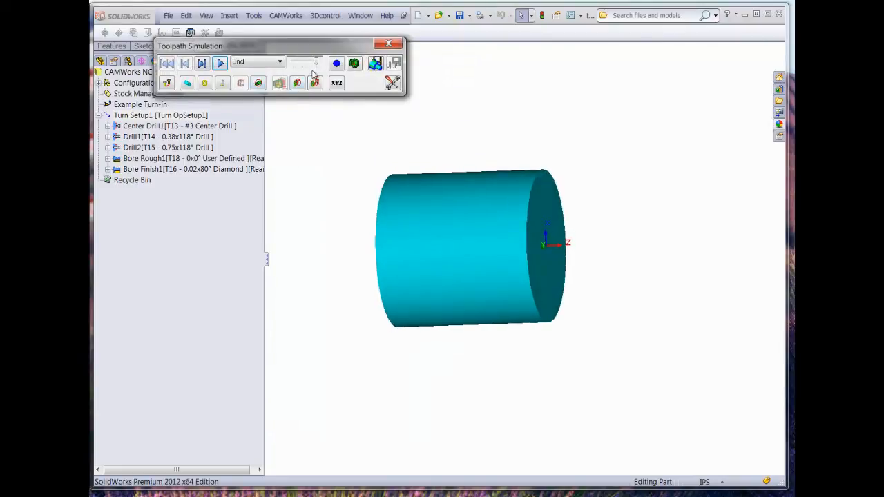
pyautogui.click(220, 63)
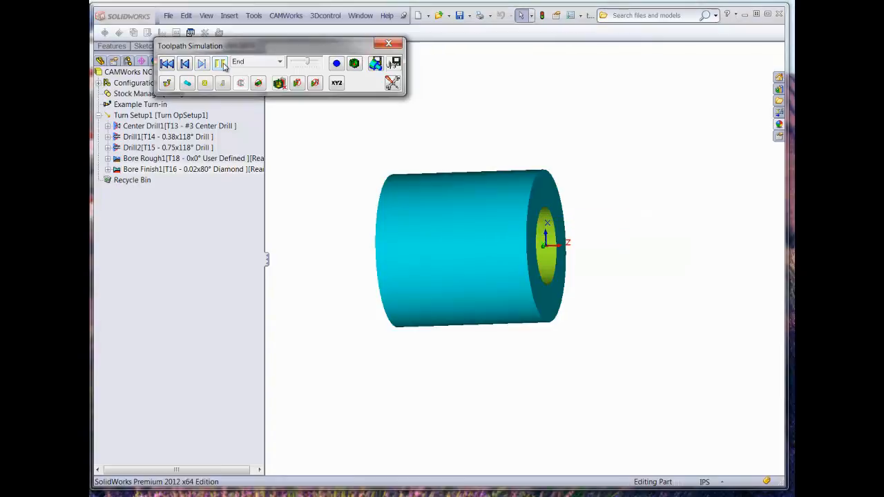
pyautogui.click(389, 45)
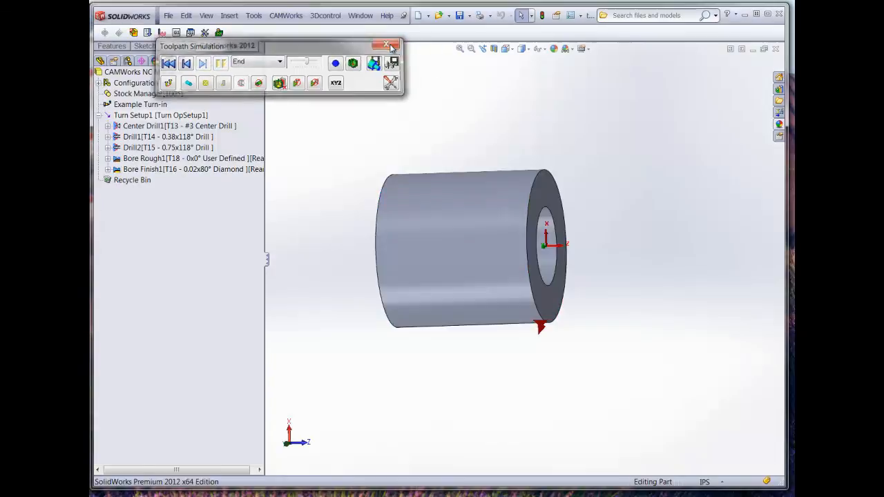